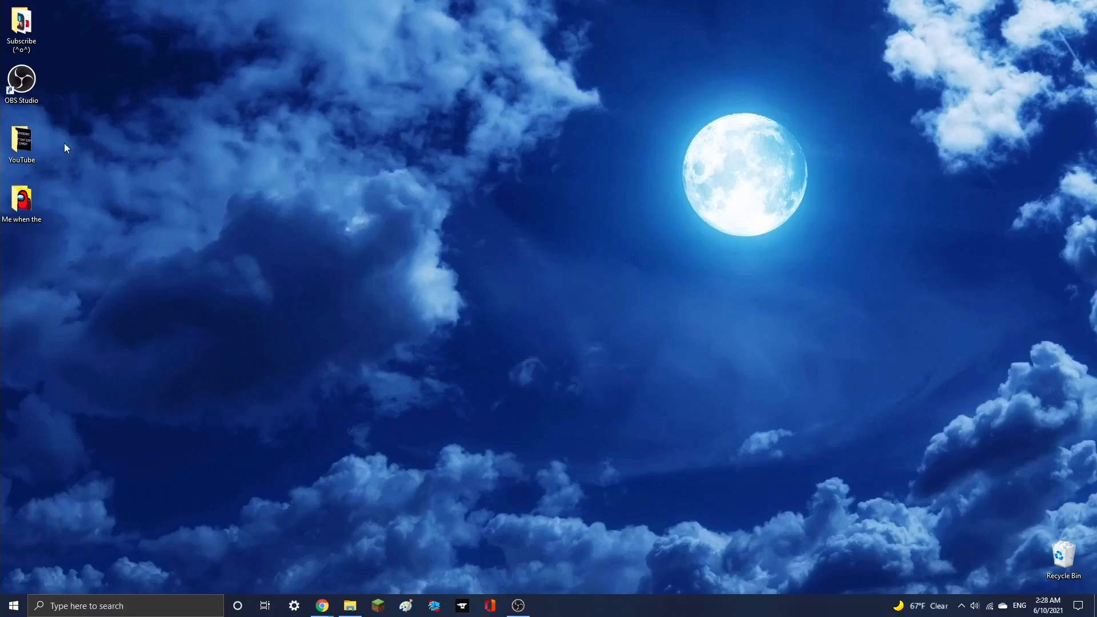
double_click(32, 144)
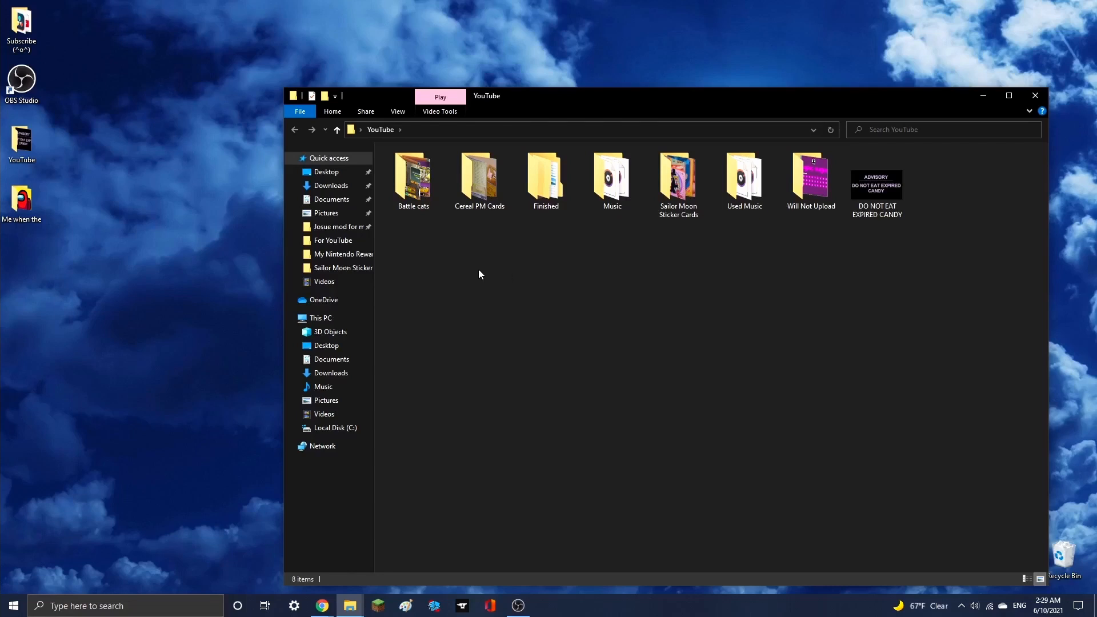
double_click(685, 197)
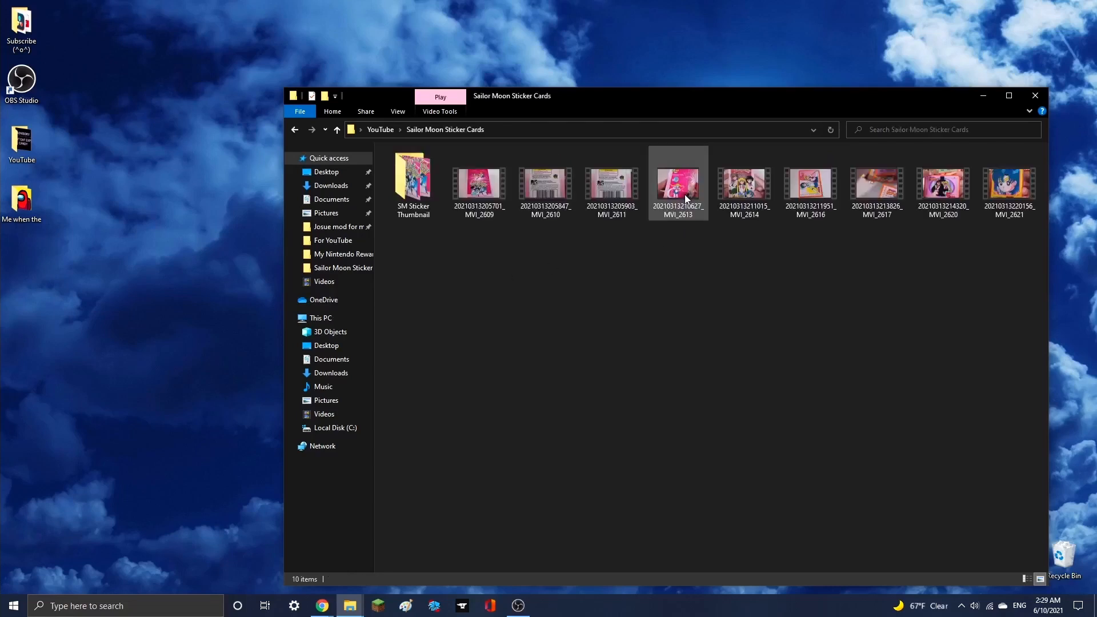
double_click(420, 191)
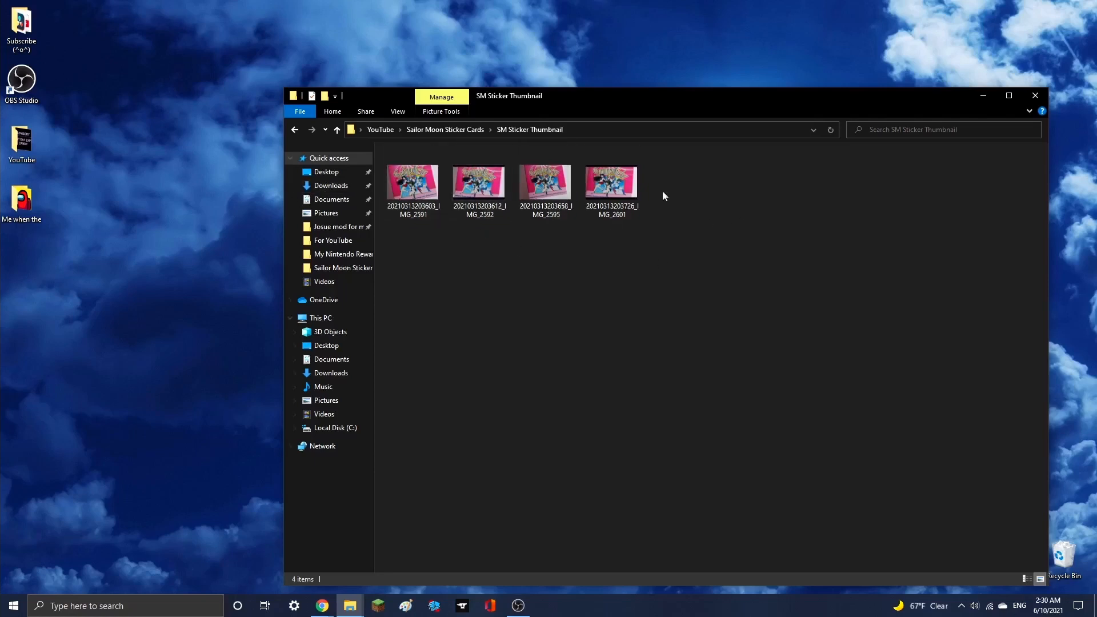
left_click(422, 196)
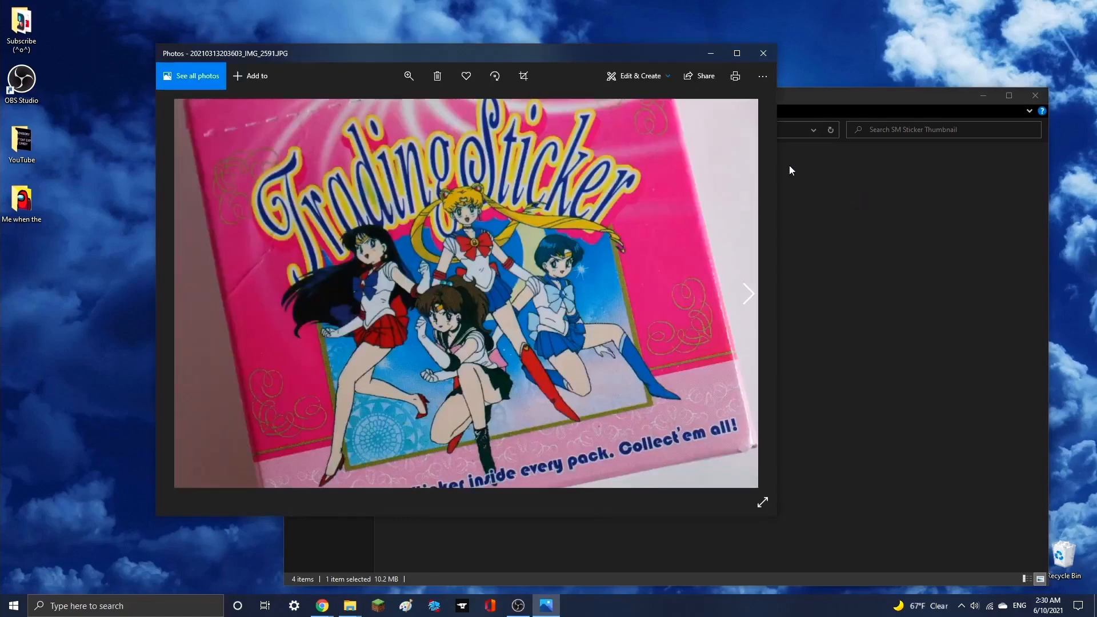
left_click_drag(662, 56, 738, 27)
left_click(978, 98)
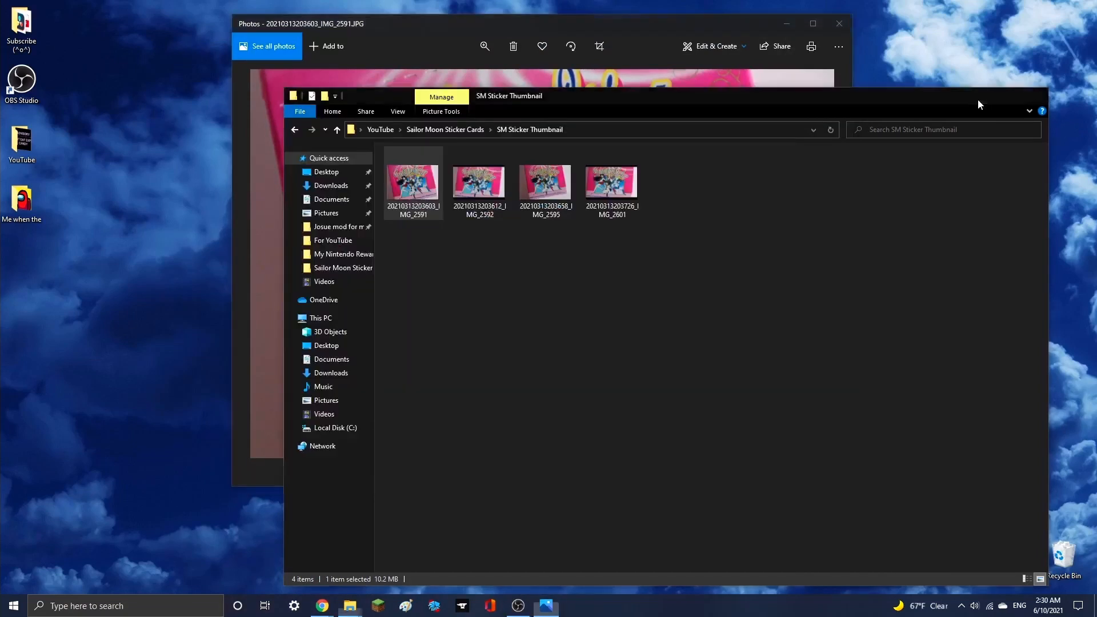
key("Right")
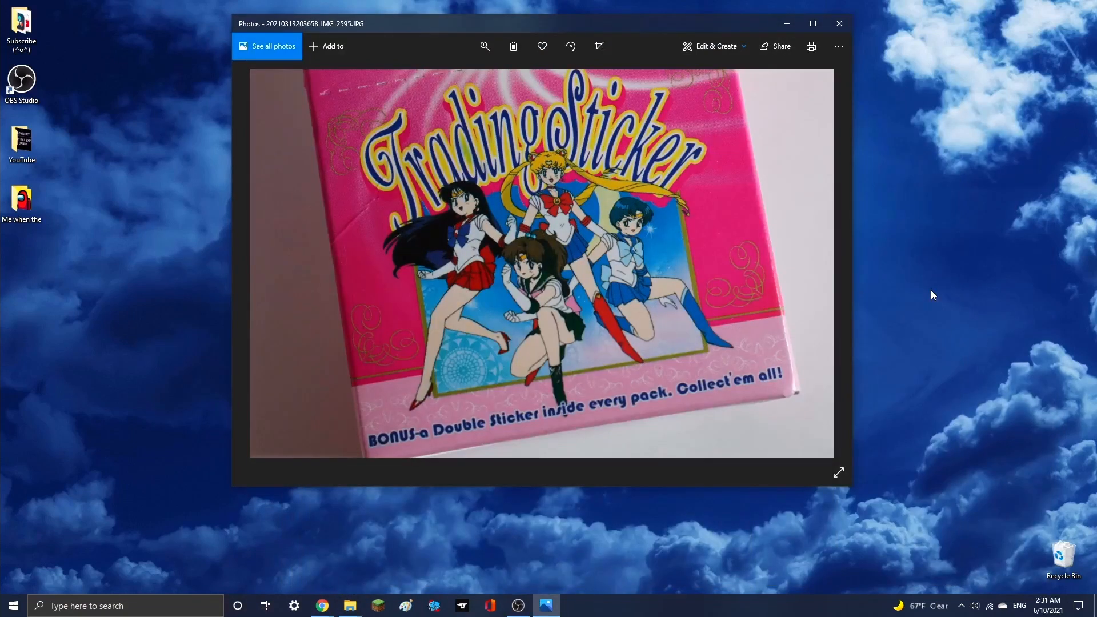
key("Right")
key("Left")
key("Left")
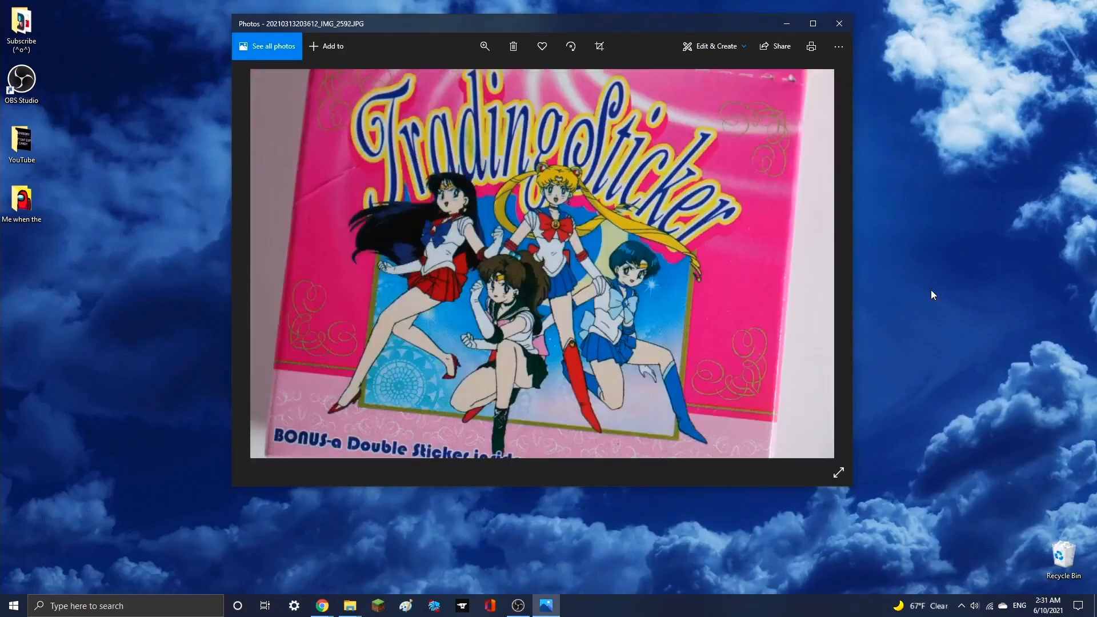
key("Left")
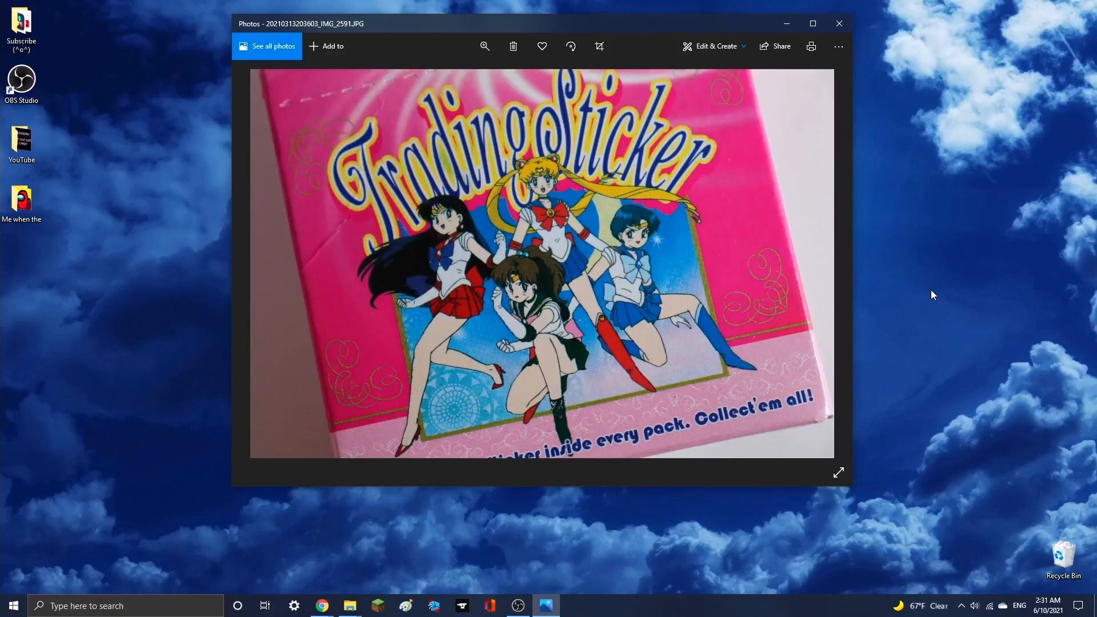
key("Right")
key("Left")
- Open the photo for editing with its light and color adjustments, and maximize the window
left_click(703, 47)
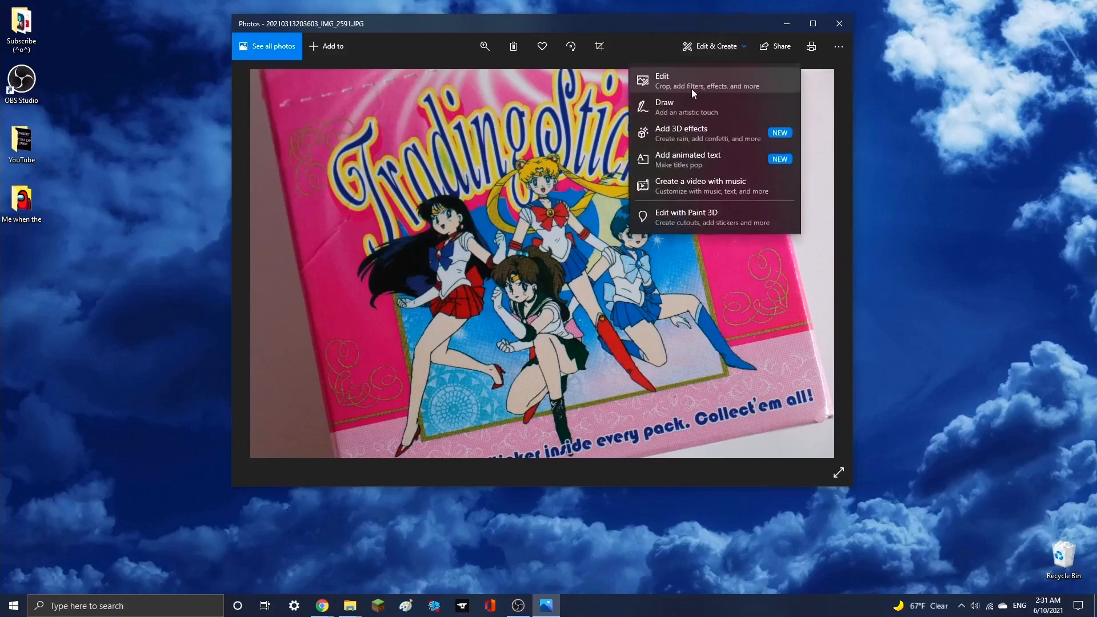
left_click(692, 88)
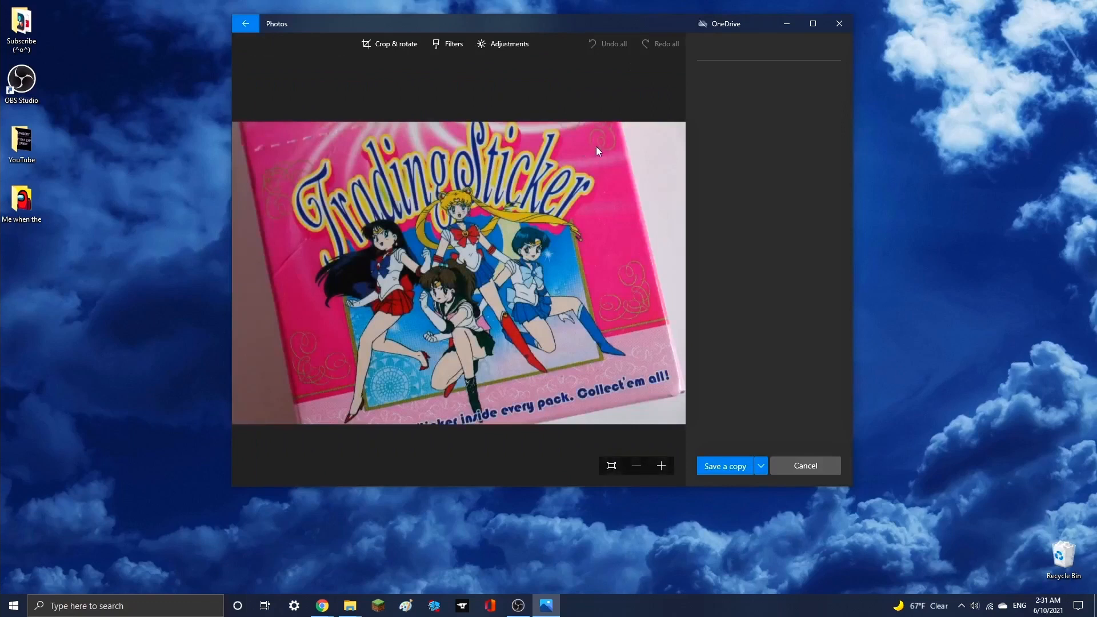
left_click(530, 45)
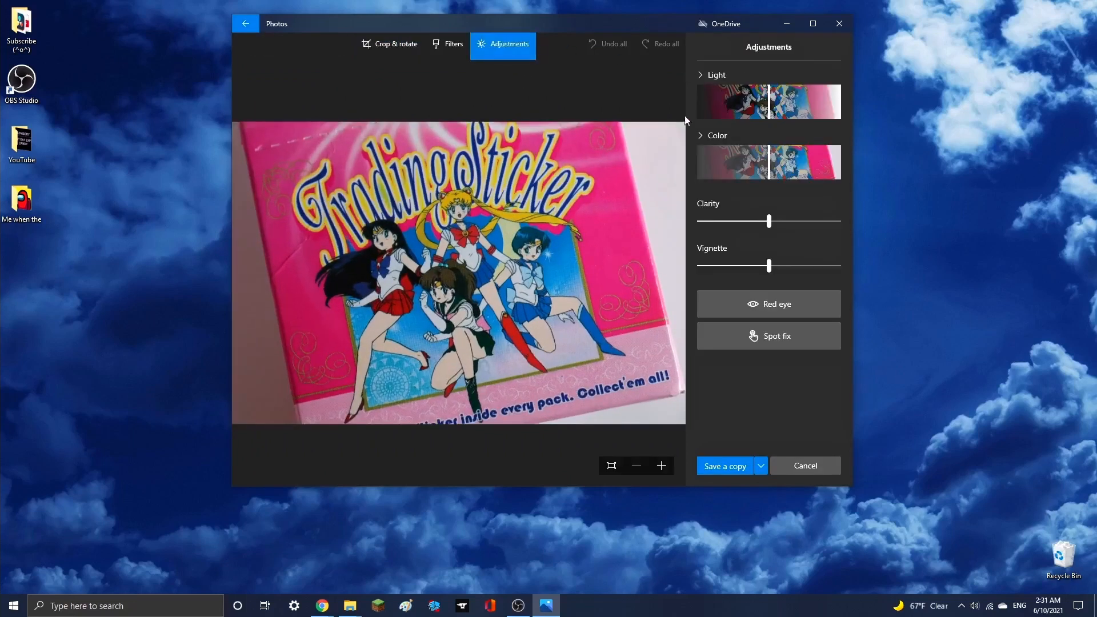
left_click(807, 25)
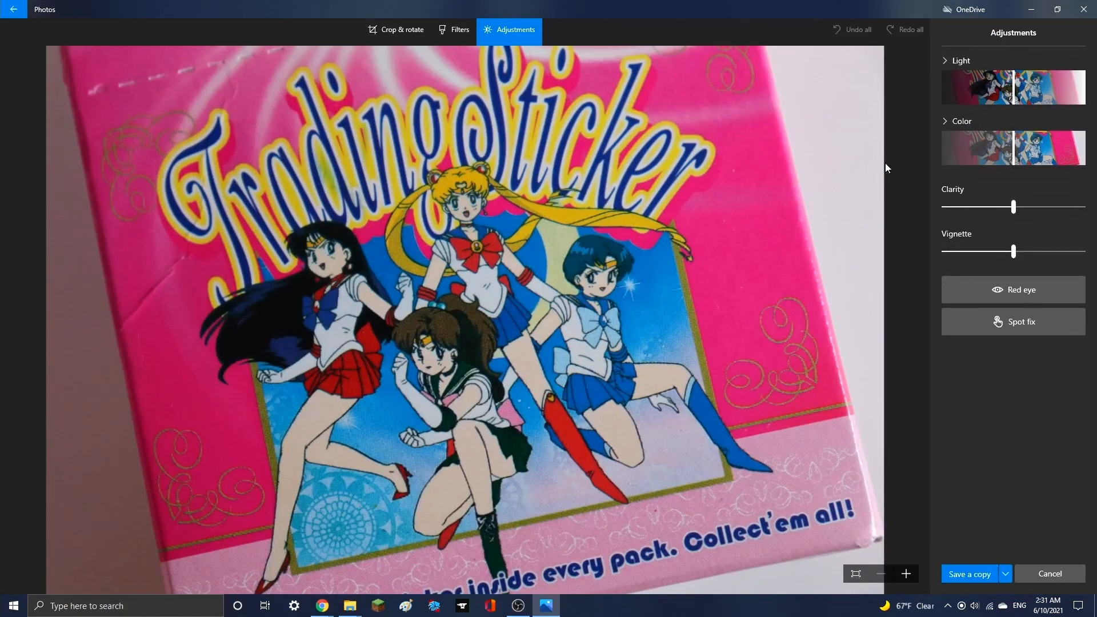
- Raise the photo's Light to 65, compare it with the original, and reduce it slightly
mouse_move(1015, 100)
left_click_drag(1014, 97, 1060, 98)
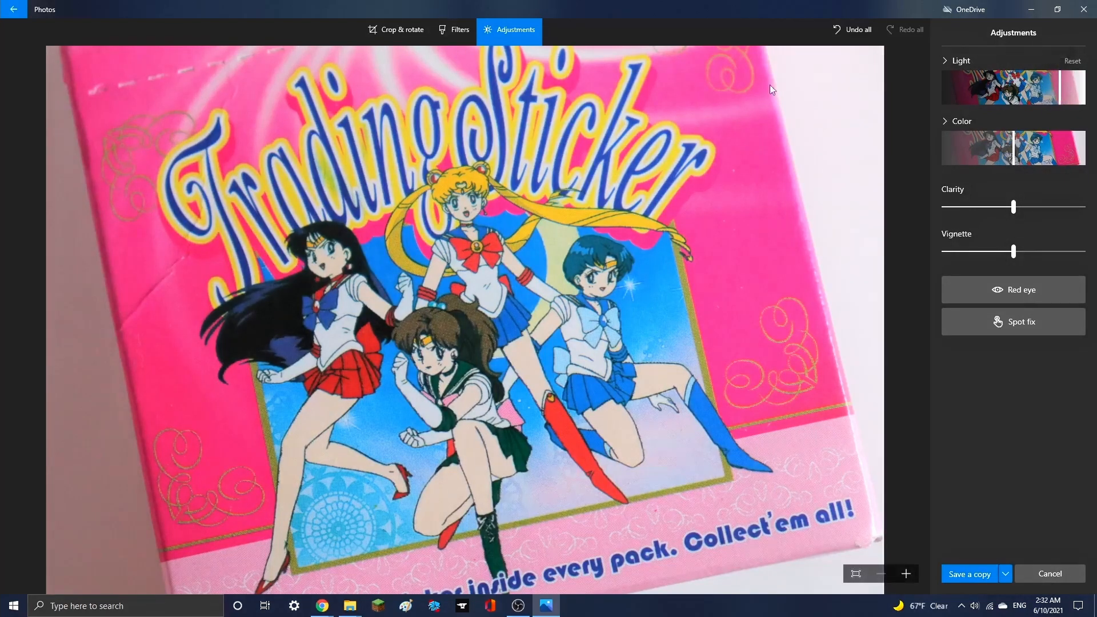
left_click(842, 31)
left_click(904, 31)
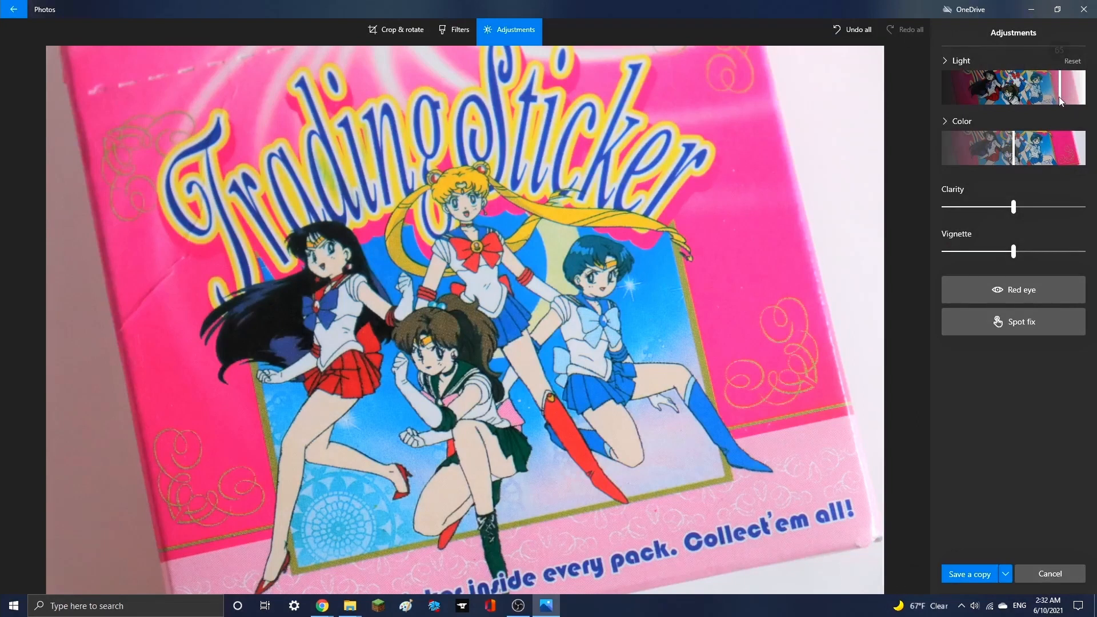
left_click_drag(1059, 99, 1051, 97)
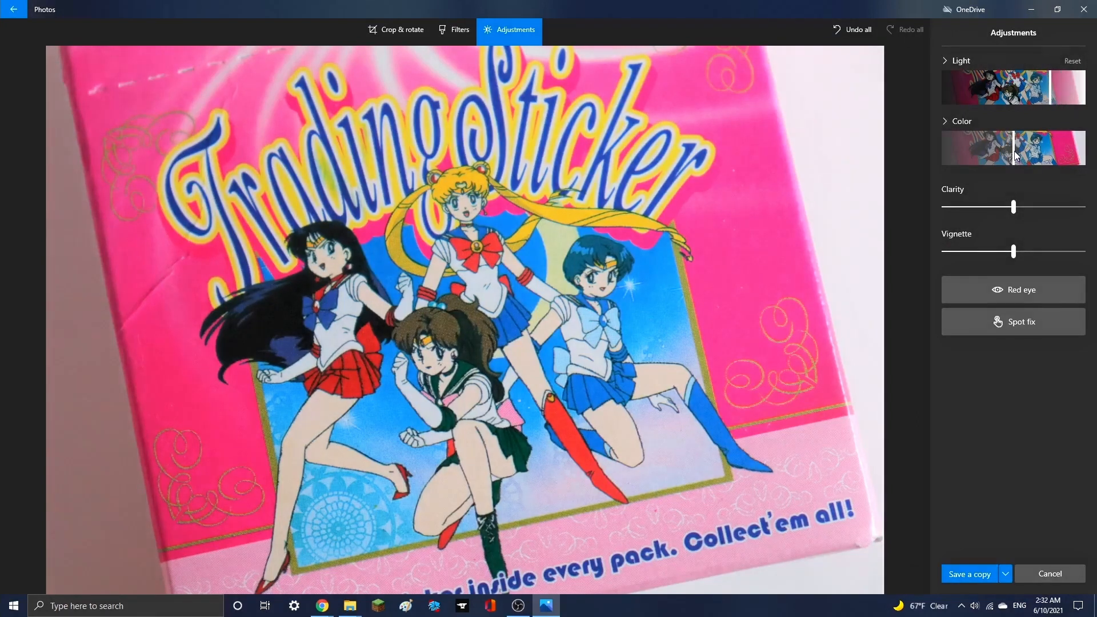
- Boost the photo's Color moderately and set Clarity to 43, comparing each change with the original
left_click_drag(1016, 156, 1050, 154)
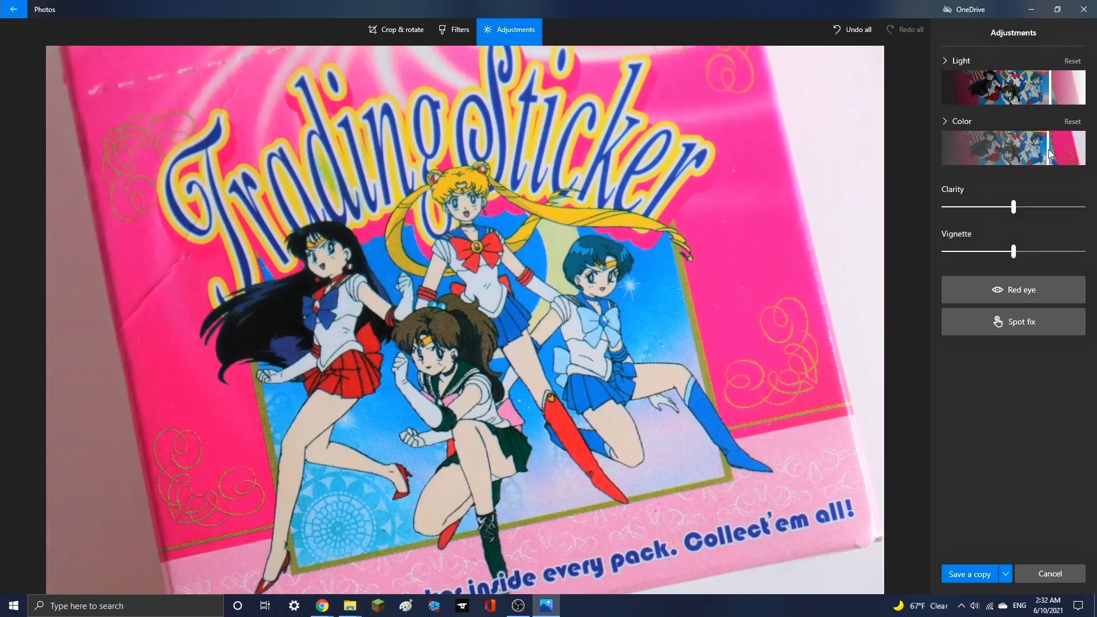
left_click(854, 29)
left_click(906, 29)
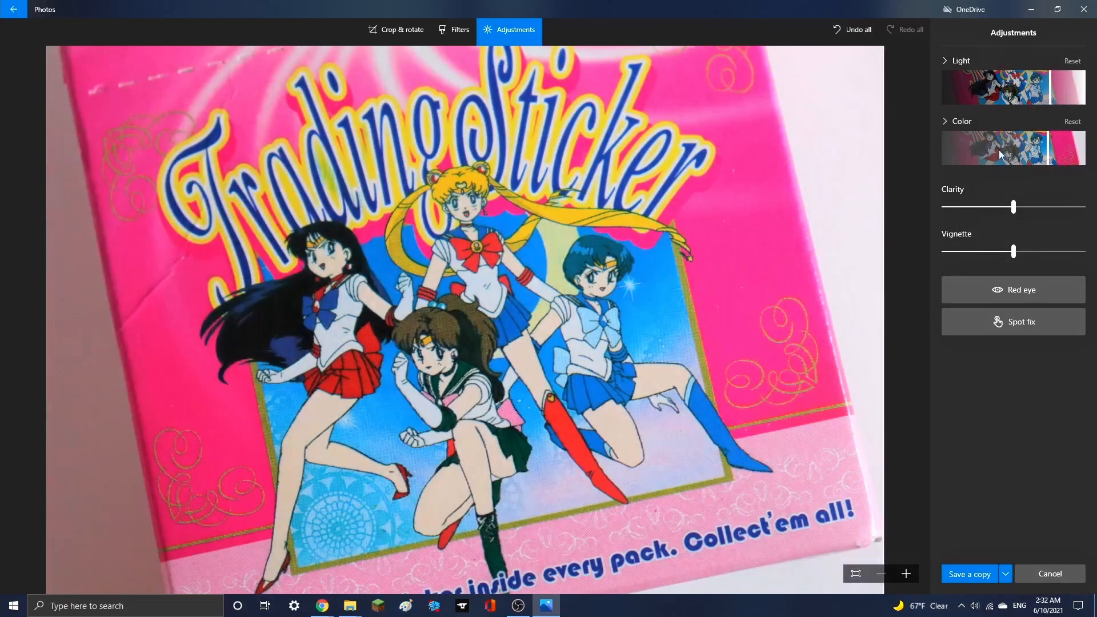
left_click_drag(1017, 204, 1044, 208)
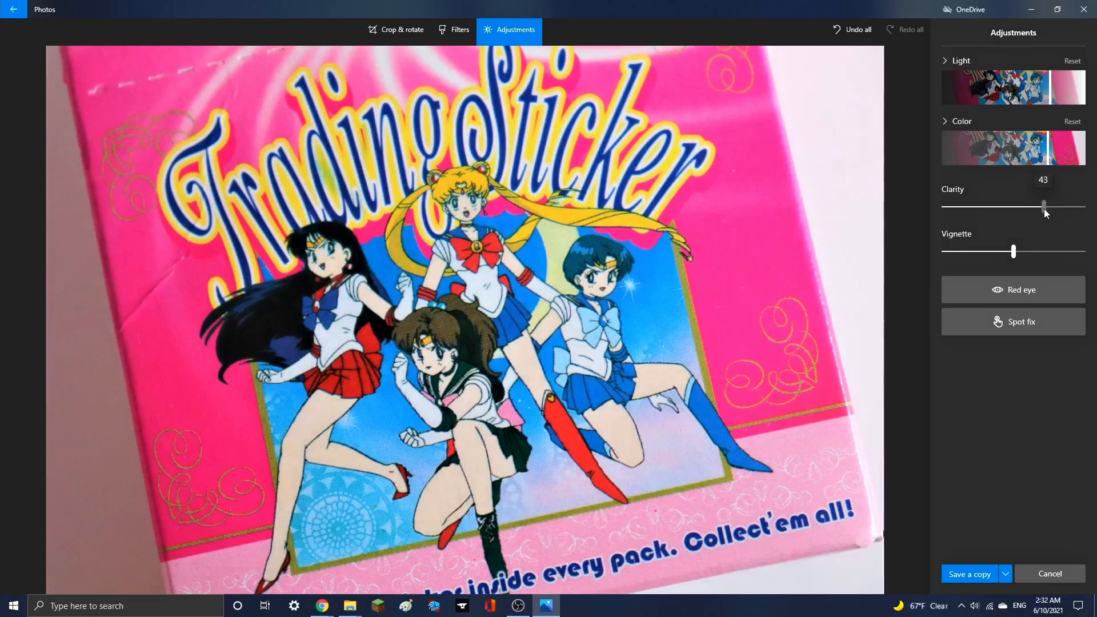
left_click(857, 29)
left_click(896, 29)
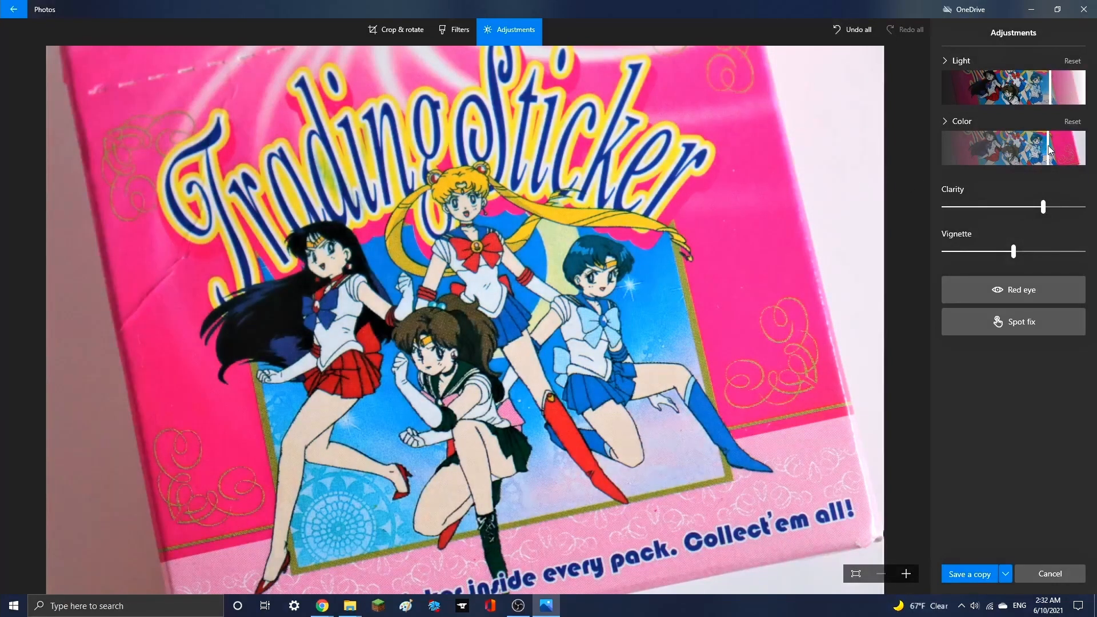
- Increase the photo's Color further and raise Light to about 57, comparing the result with the original
left_click_drag(1048, 146, 1061, 149)
left_click_drag(1051, 98, 1057, 97)
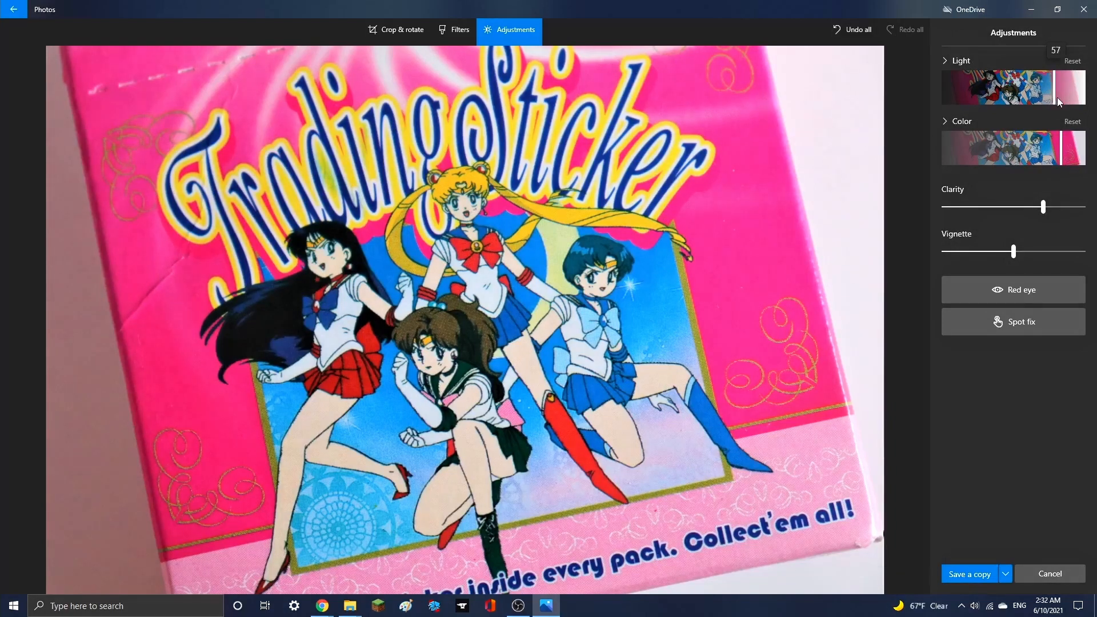
left_click(852, 30)
left_click(920, 29)
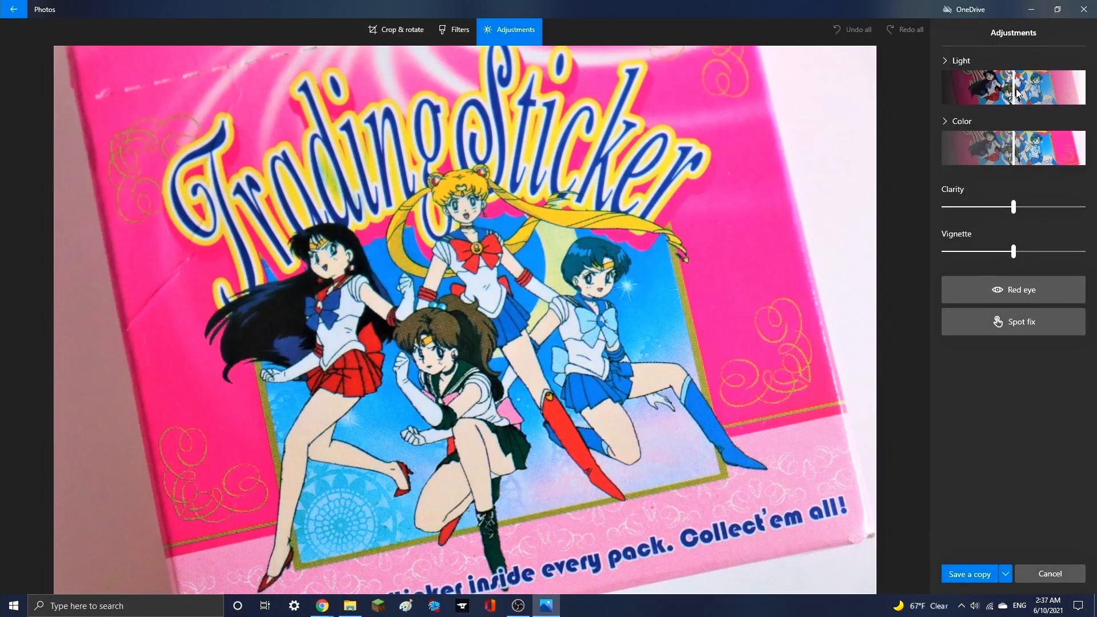
- Brighten the photo slightly, save a copy over newthumbnail.jpg in the SM Sticker Thumbnail folder, and close the photo
left_click_drag(1015, 94, 1024, 95)
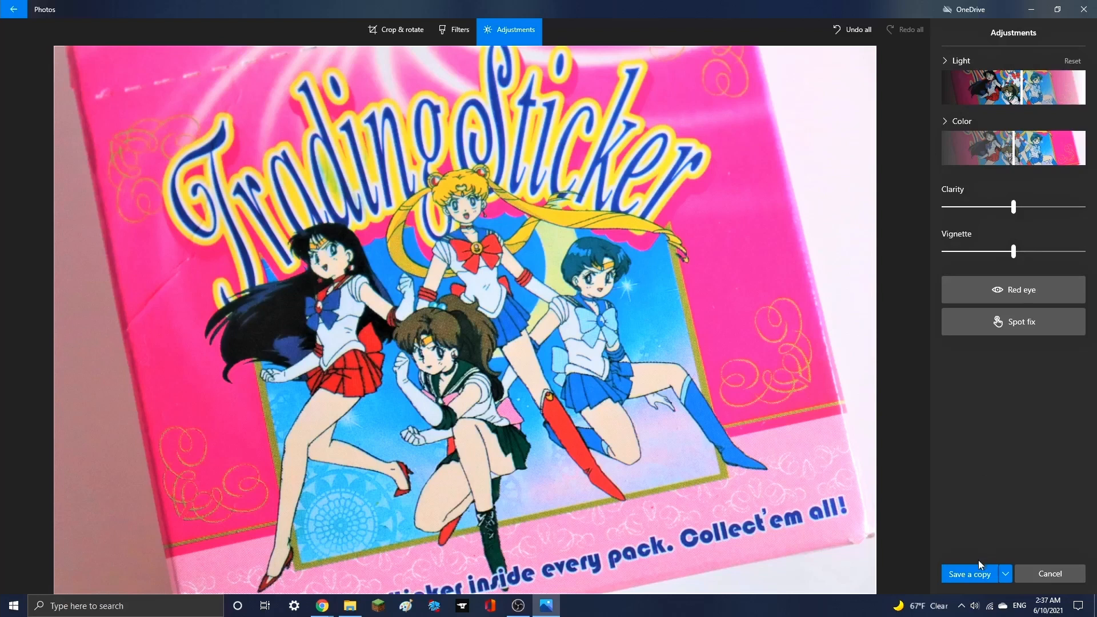
left_click(971, 577)
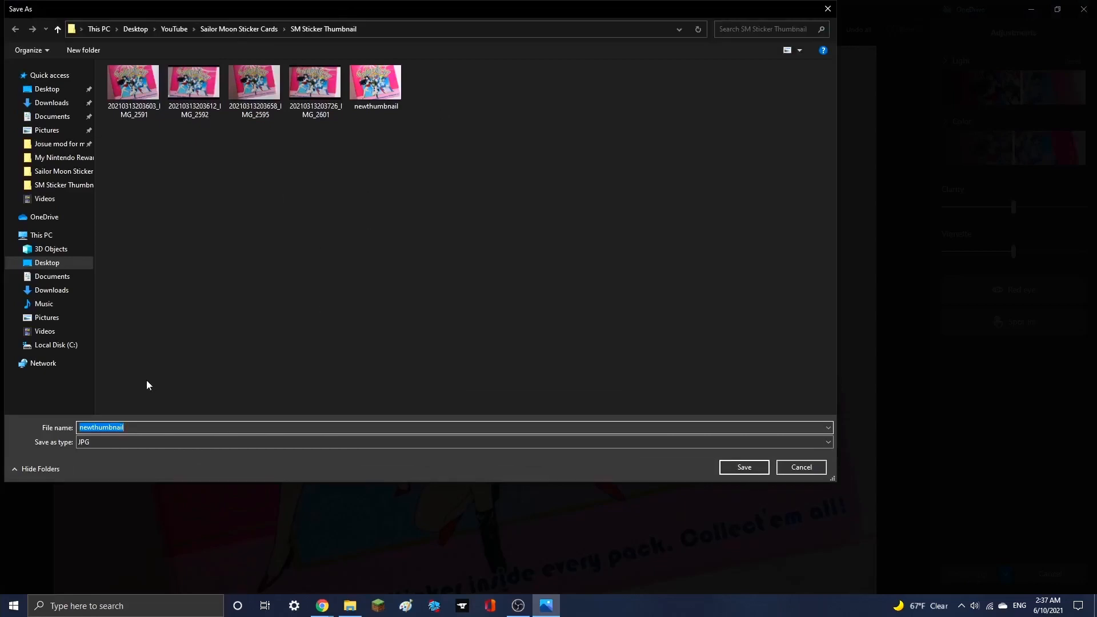
left_click(386, 78)
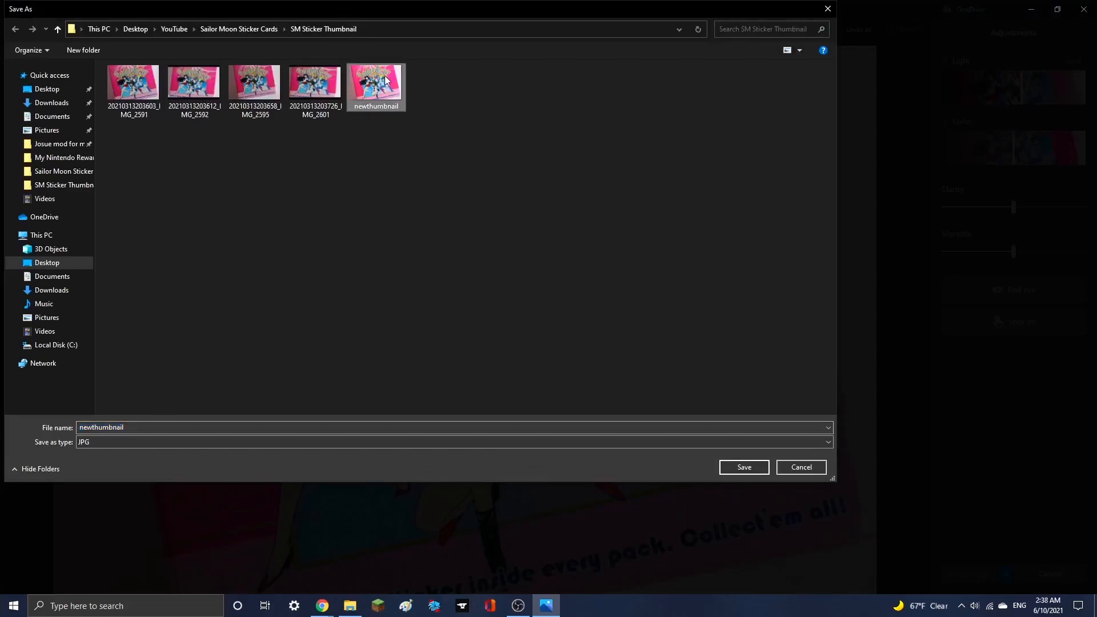
left_click(745, 469)
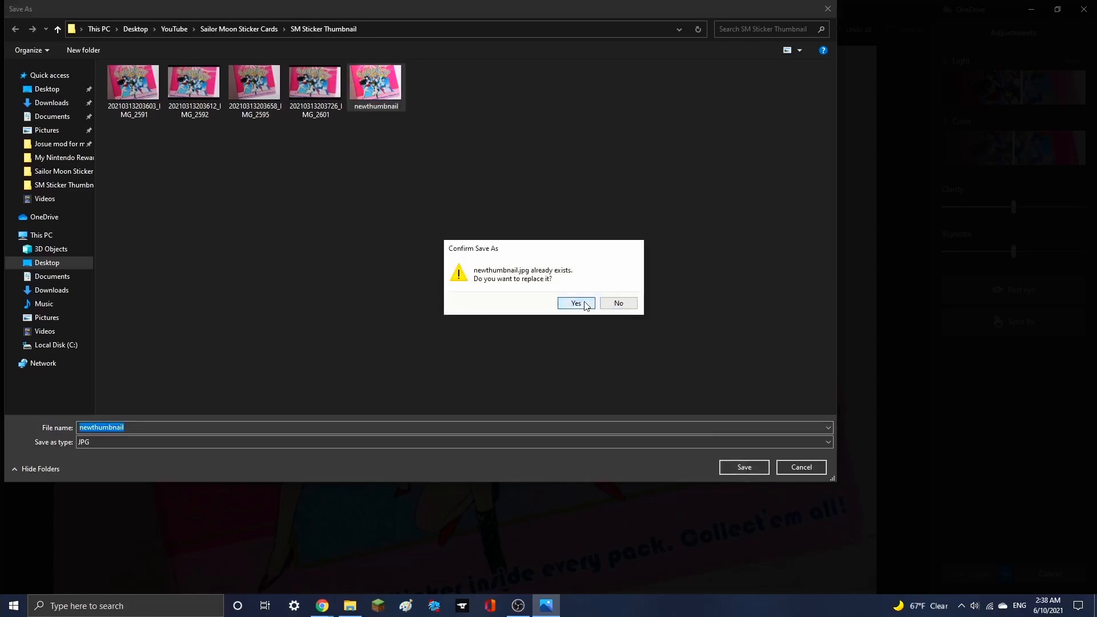
left_click(576, 303)
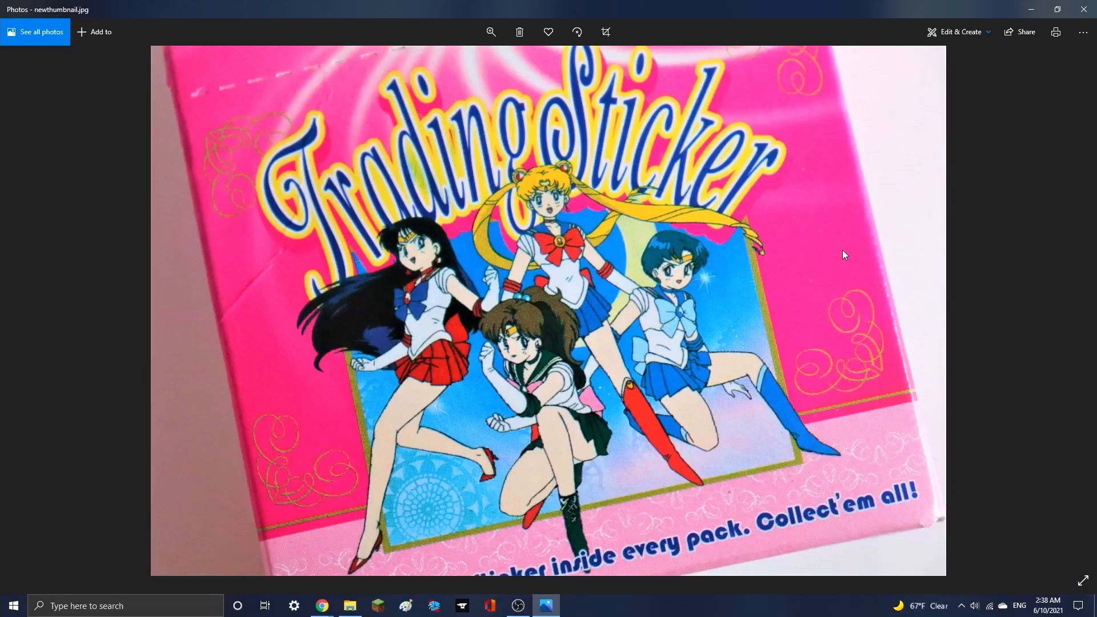
left_click(1083, 5)
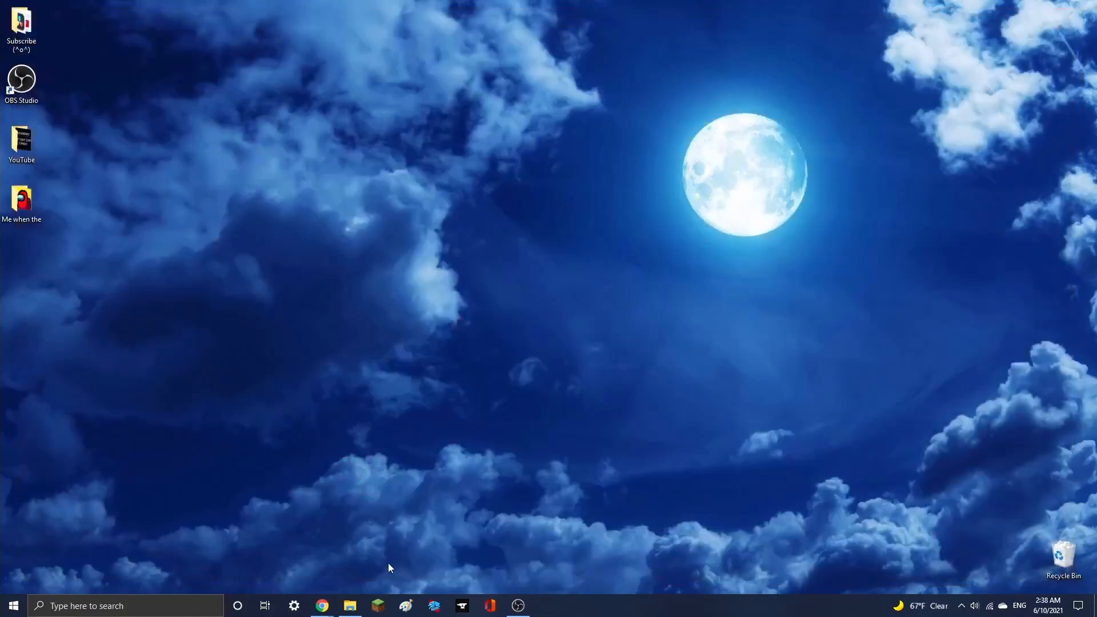
- Open newthumbnail from the SM Sticker Thumbnail folder for editing in Paint
mouse_move(364, 610)
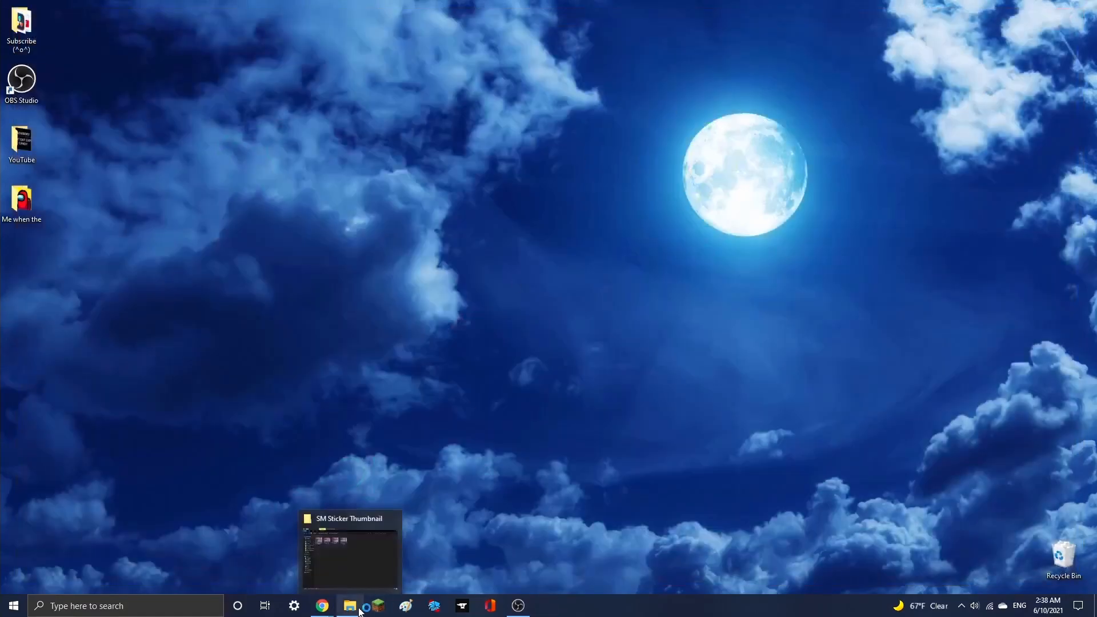
left_click(369, 560)
right_click(692, 184)
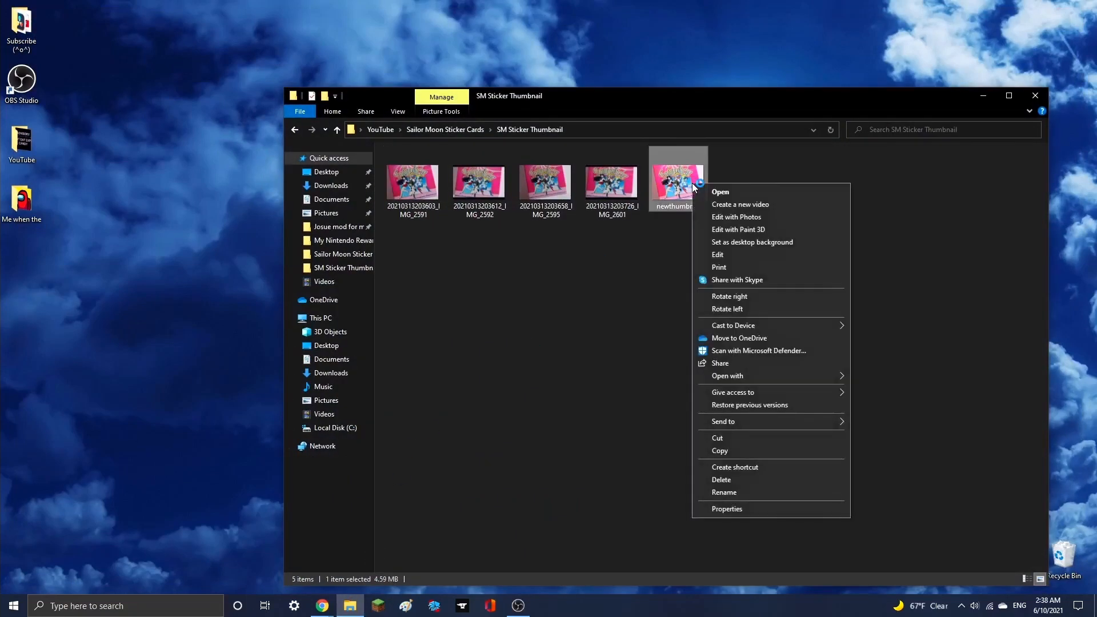
left_click(730, 257)
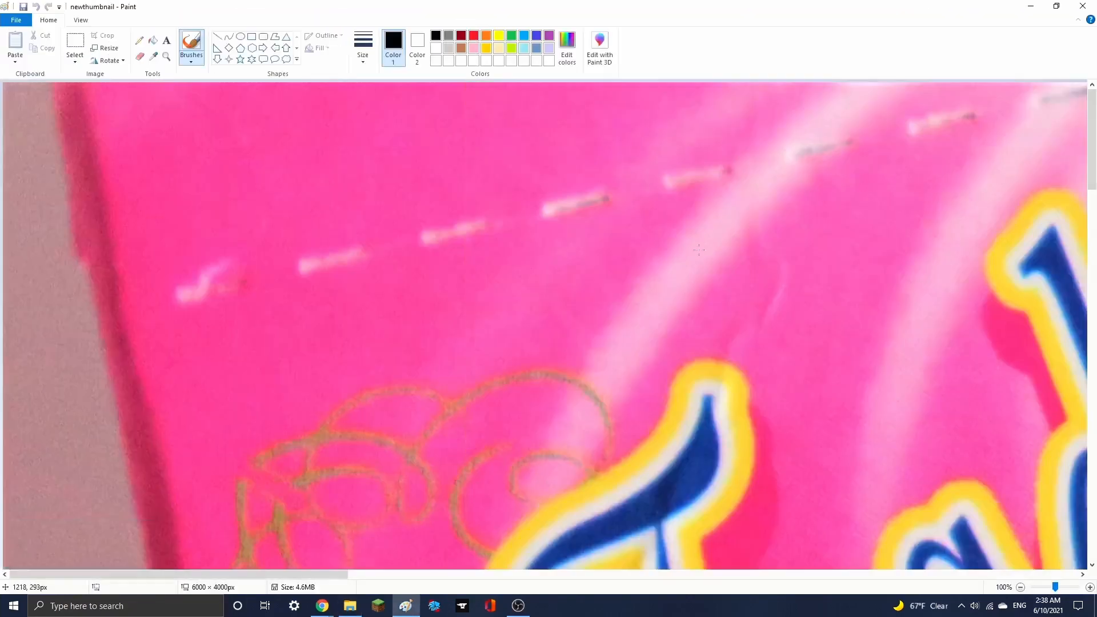
- Resize the image to 1280 by 720 pixels without maintaining the aspect ratio
left_click(1021, 587)
left_click(1021, 588)
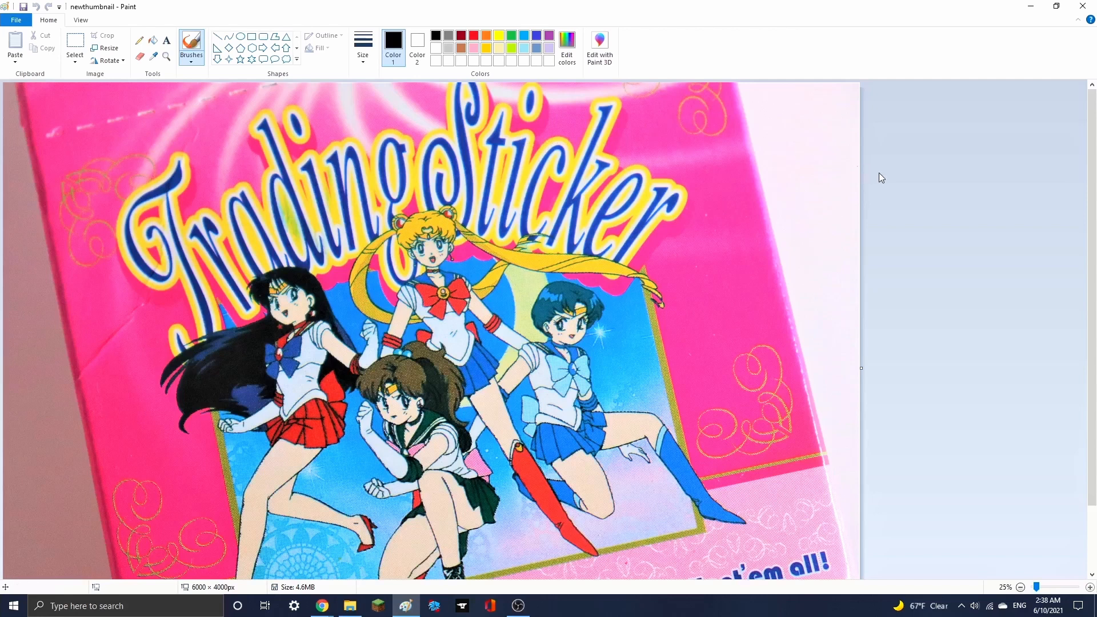
left_click(1020, 589)
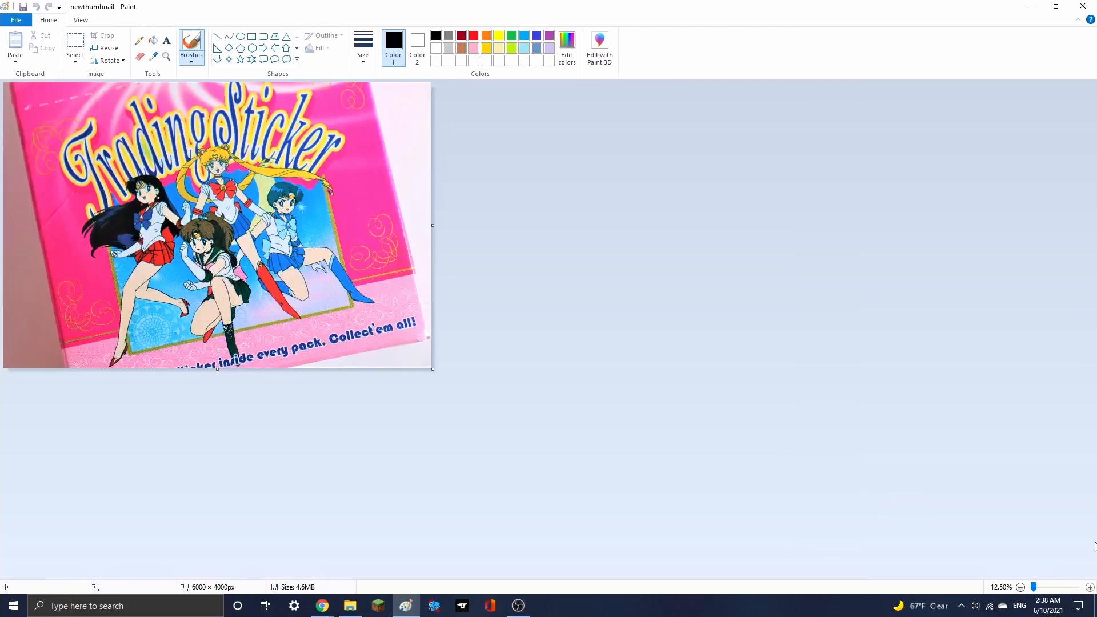
left_click(1090, 587)
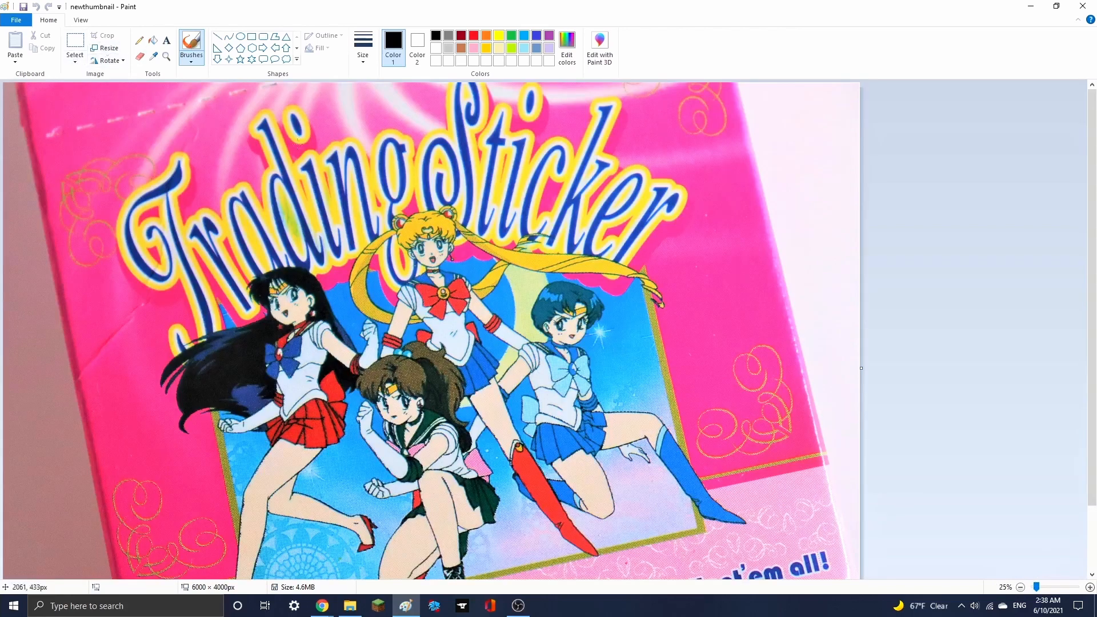
left_click(109, 49)
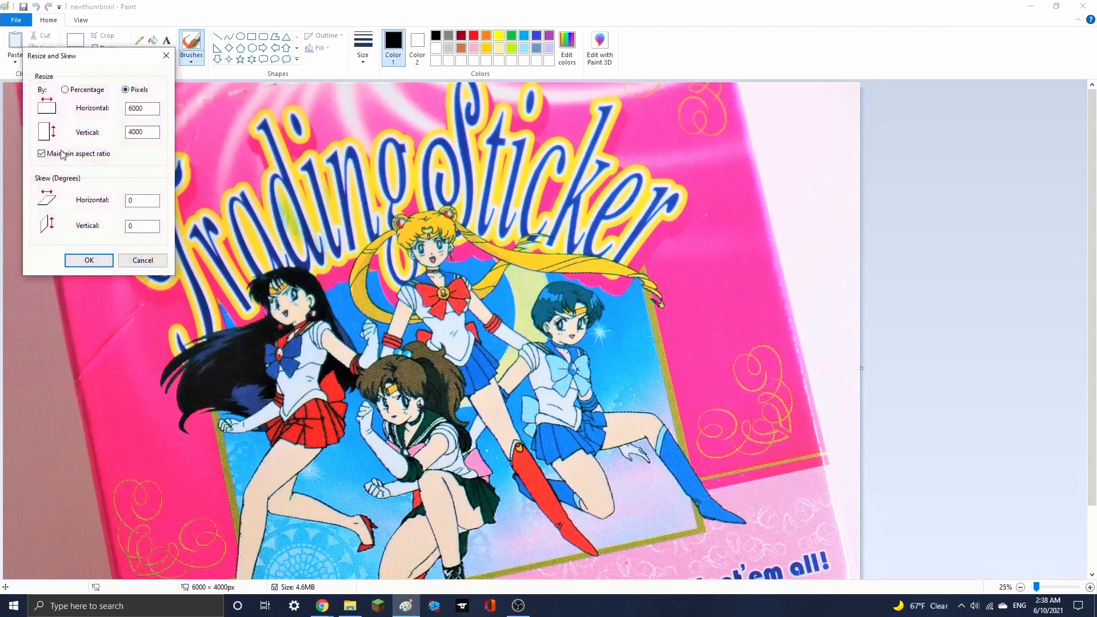
left_click(41, 153)
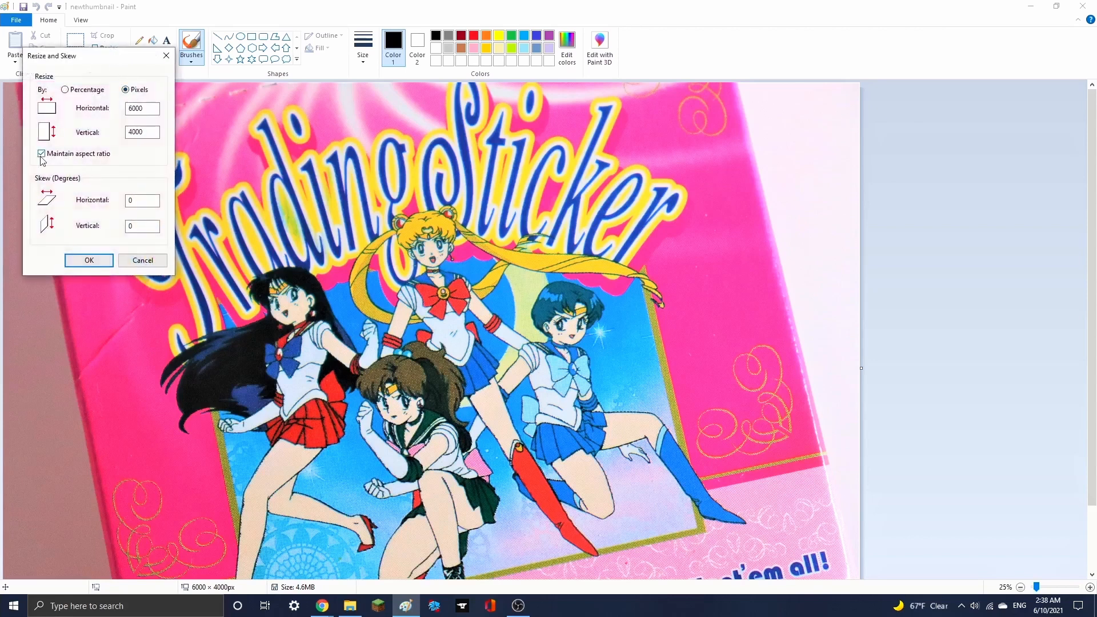
double_click(151, 108)
key("BackSpace")
double_click(133, 132)
key("BackSpace")
type("720")
left_click(99, 263)
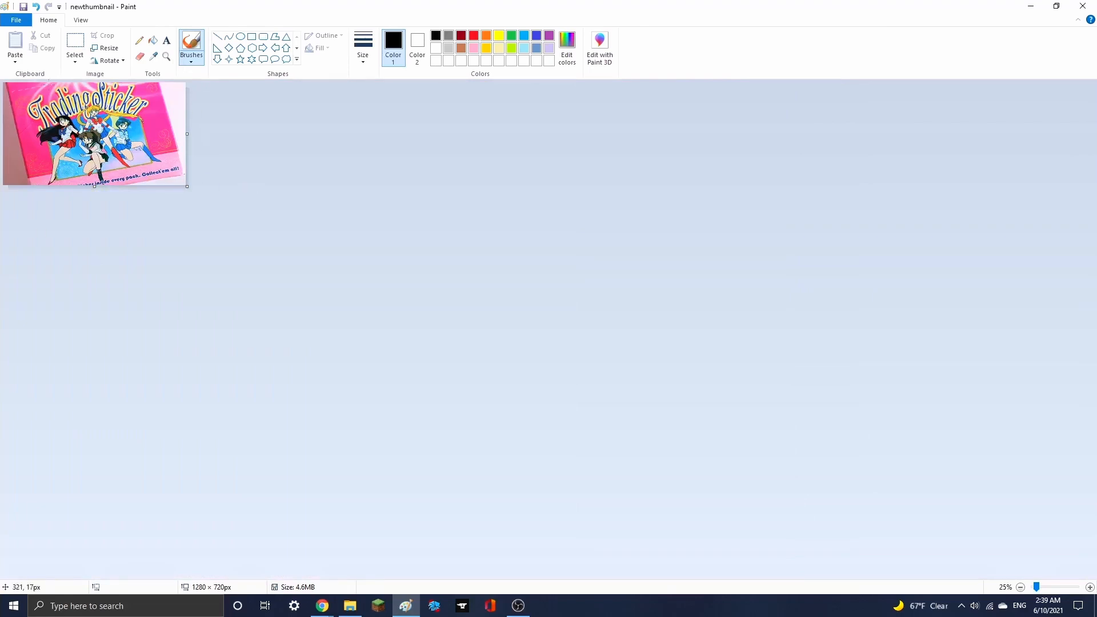
- Save the resized newthumbnail image and close Paint
left_click(31, 21)
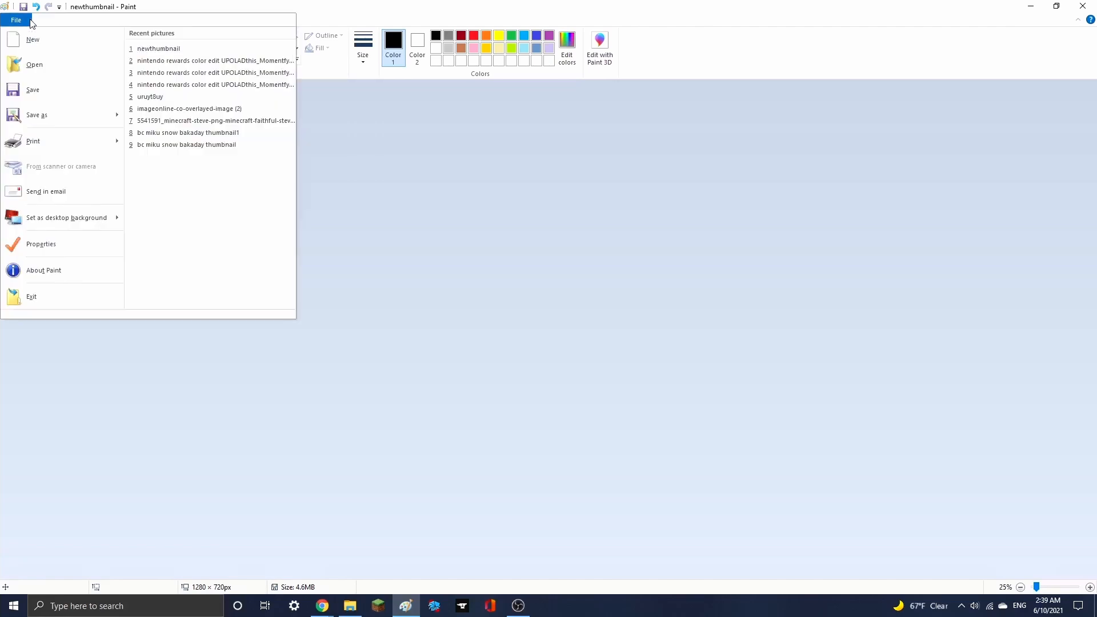
left_click(73, 104)
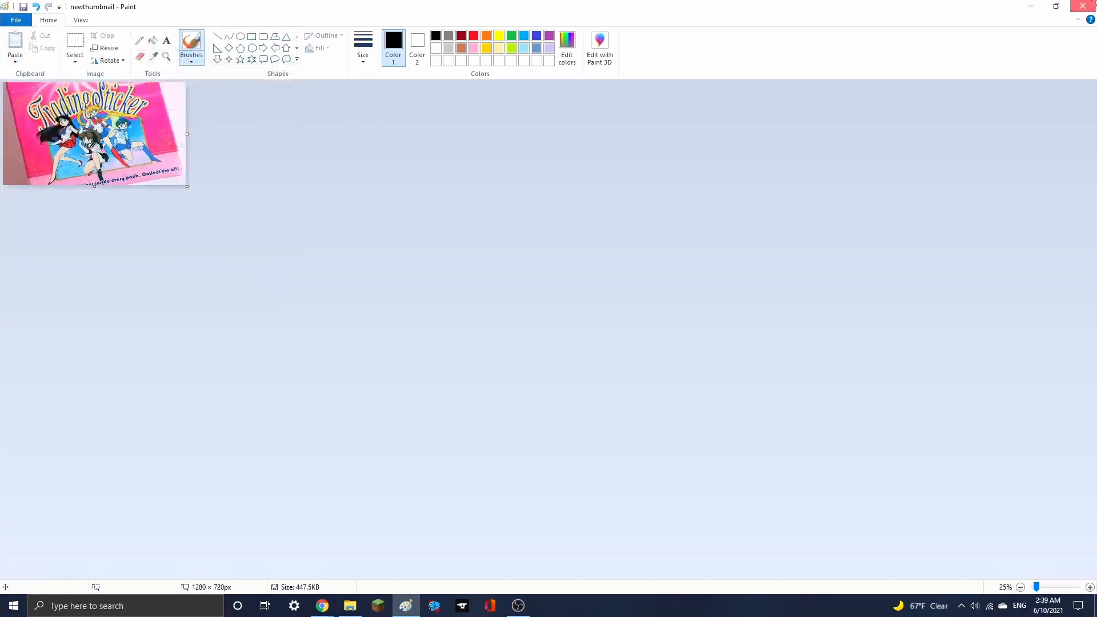
left_click(1083, 6)
- Check the image dimensions in newthumbnail's file properties, and close the properties
right_click(686, 174)
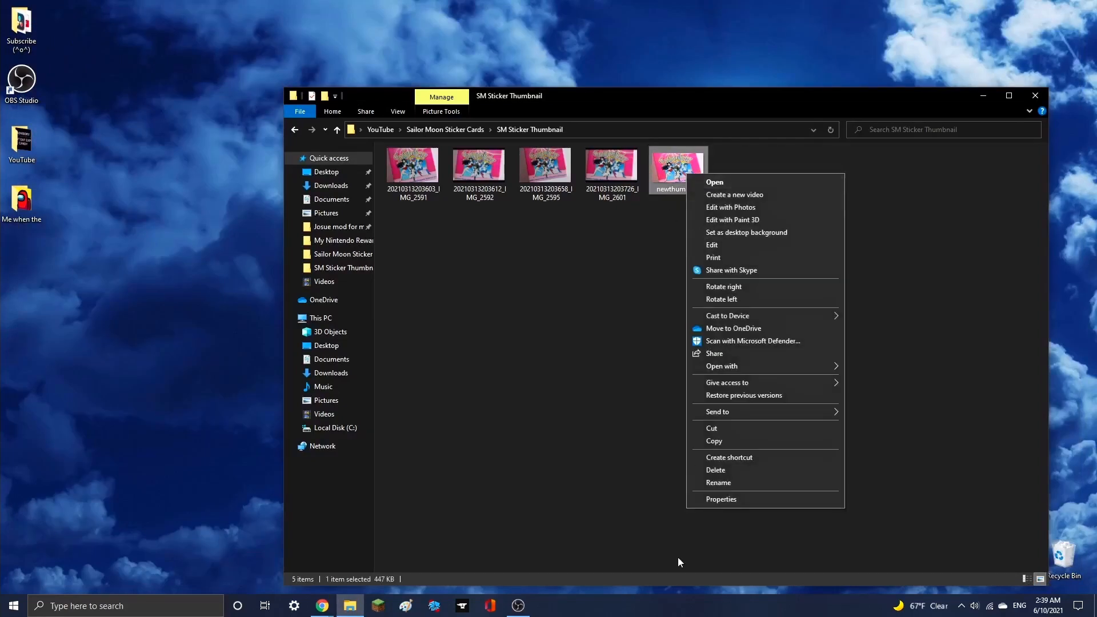
left_click(721, 499)
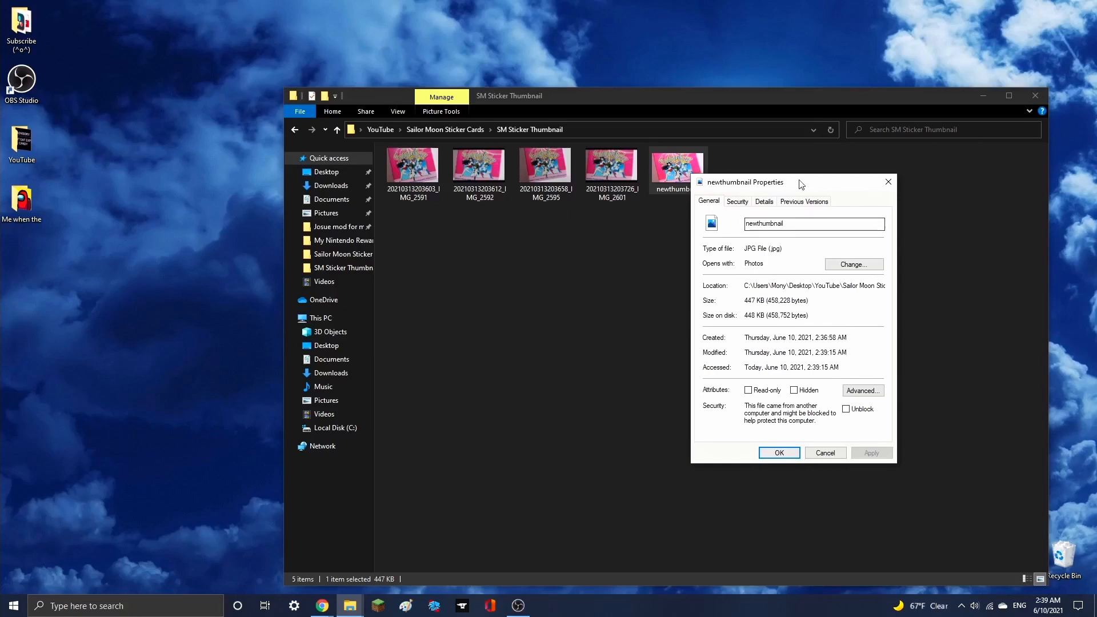
left_click(764, 202)
scroll(869, 354, "down", 3)
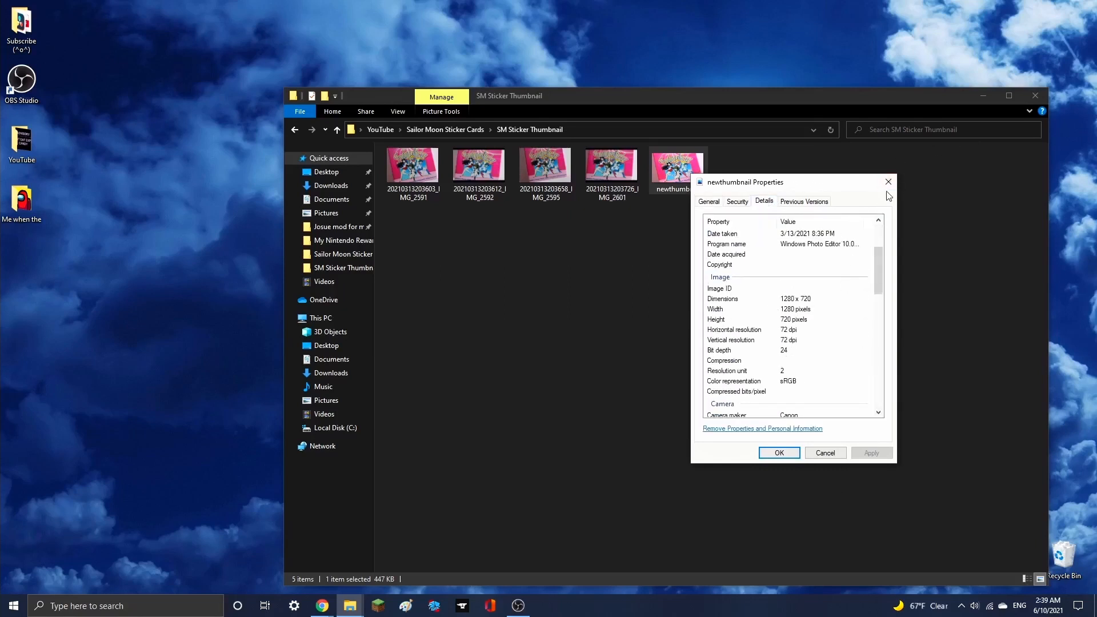
left_click(779, 452)
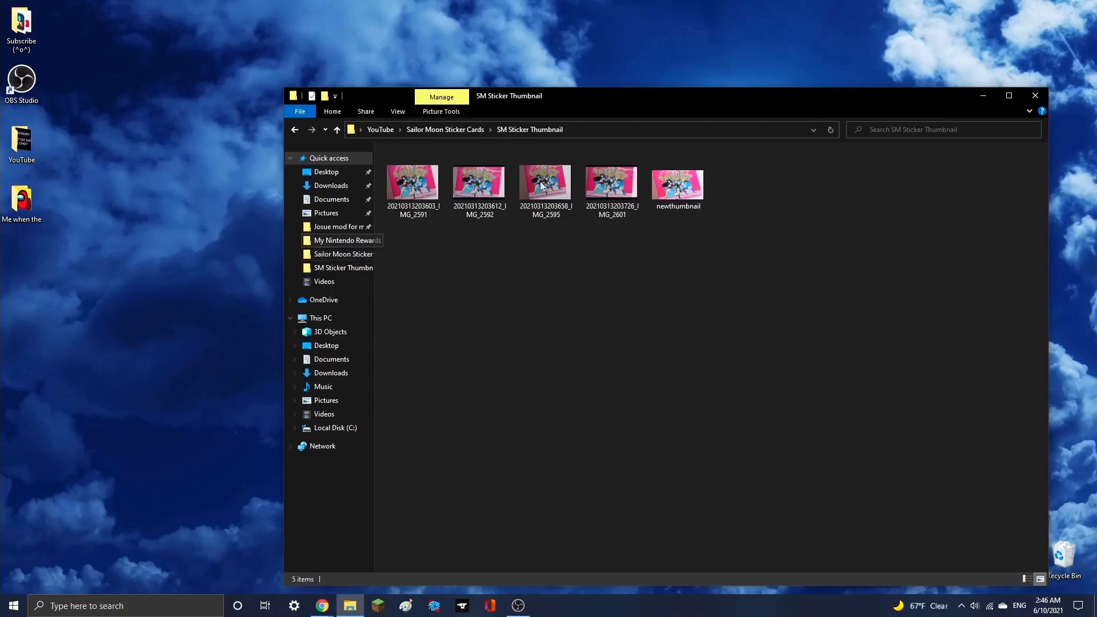
- Minimize the folder window, switch to Chrome, and search Google Images for "sailor moon png"
left_click(982, 100)
mouse_move(322, 606)
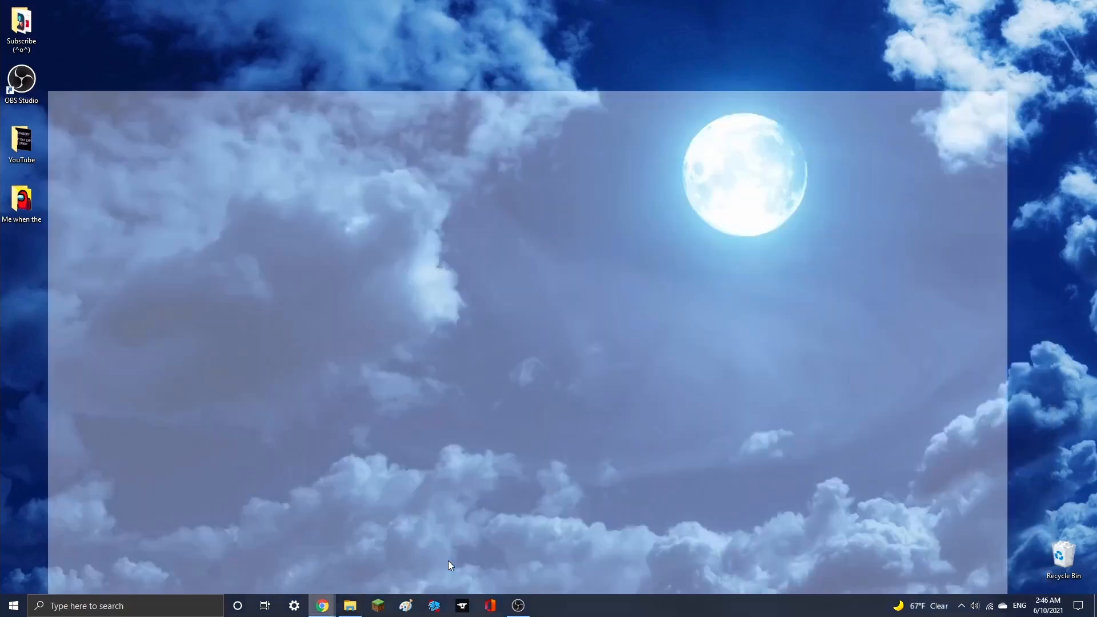
left_click(448, 561)
left_click(494, 236)
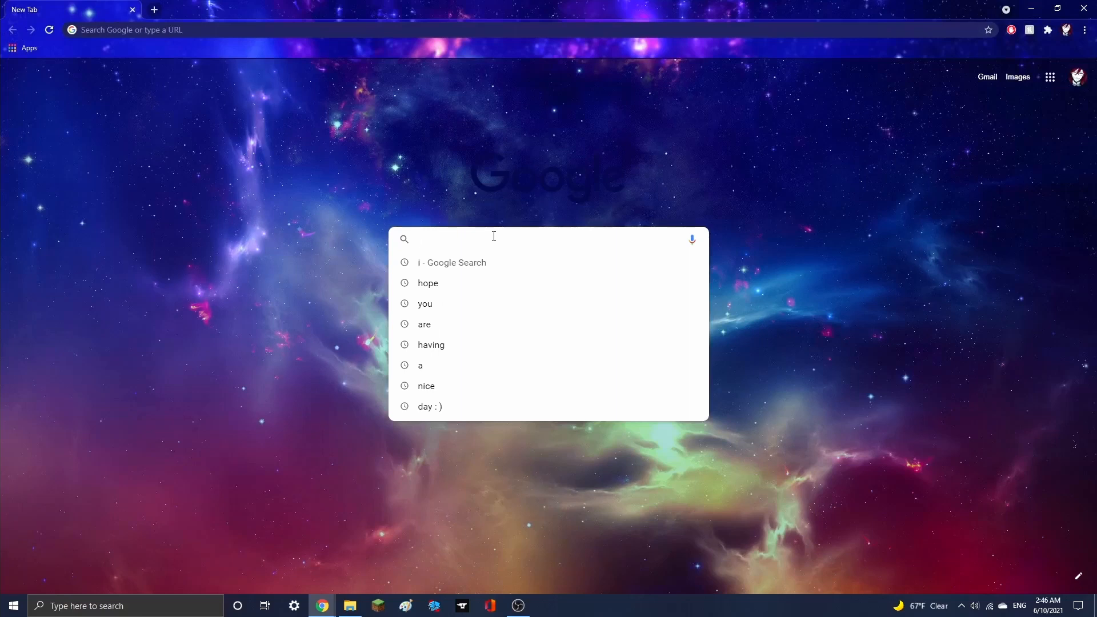
type("sailor m")
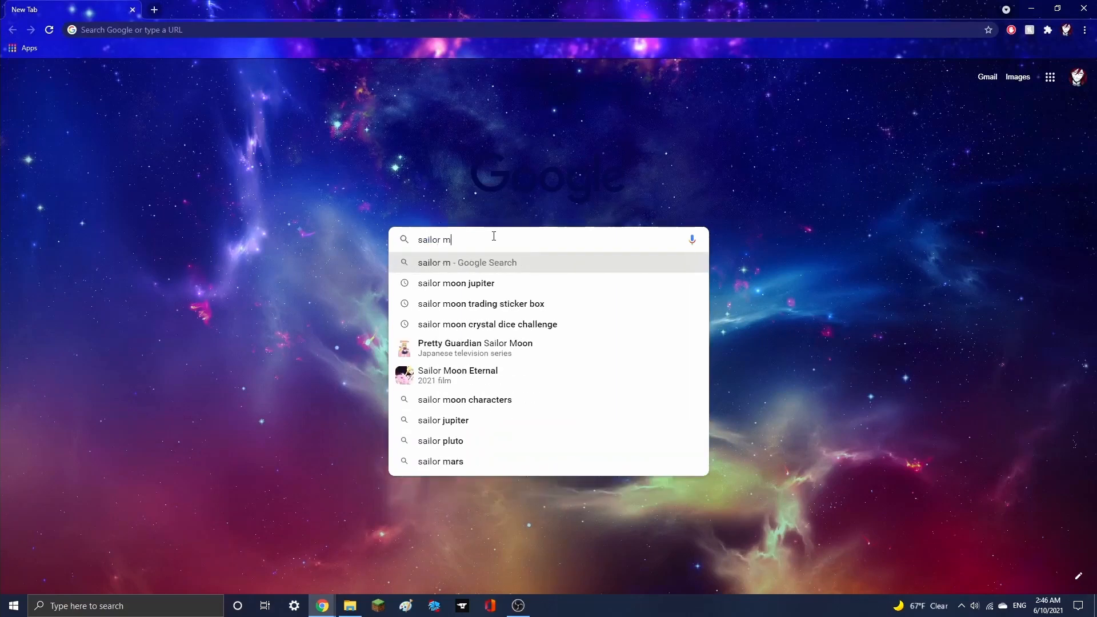
type("oon")
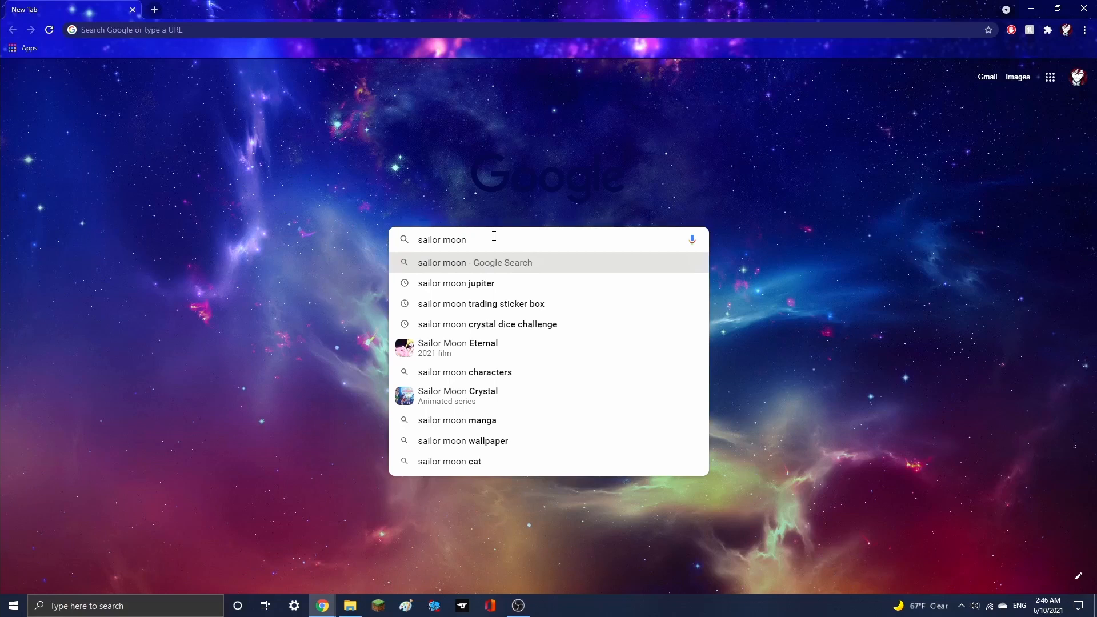
type("png")
key("Return")
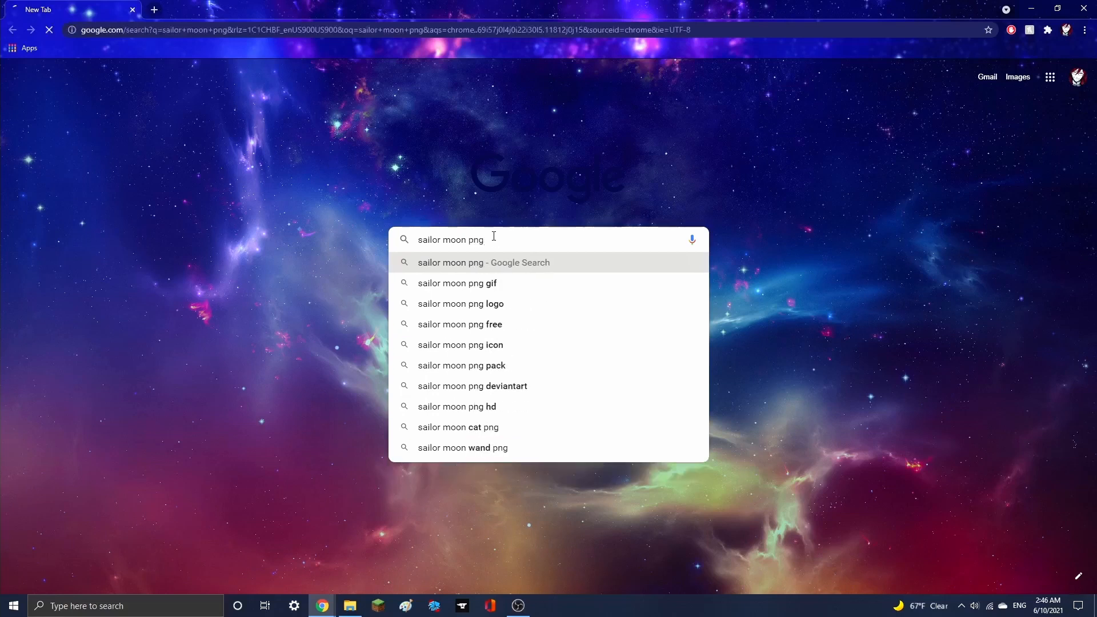
left_click(163, 121)
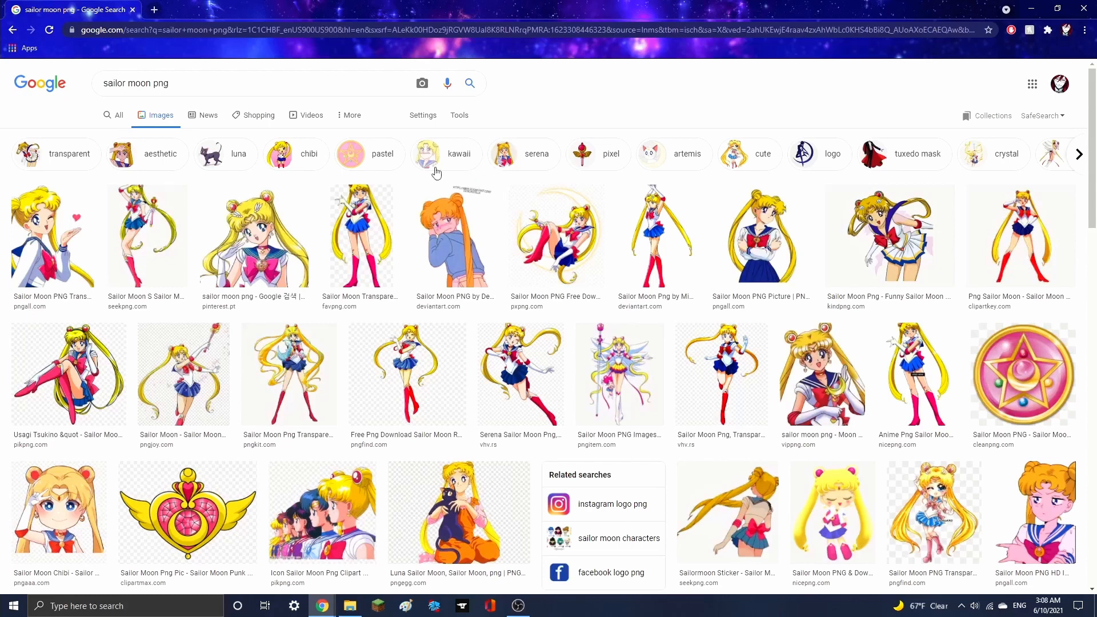
- Save the Pinterest half-length Sailor Moon picture to the Desktop as a PNG, checking its transparency in Photos before closing it
left_click(258, 249)
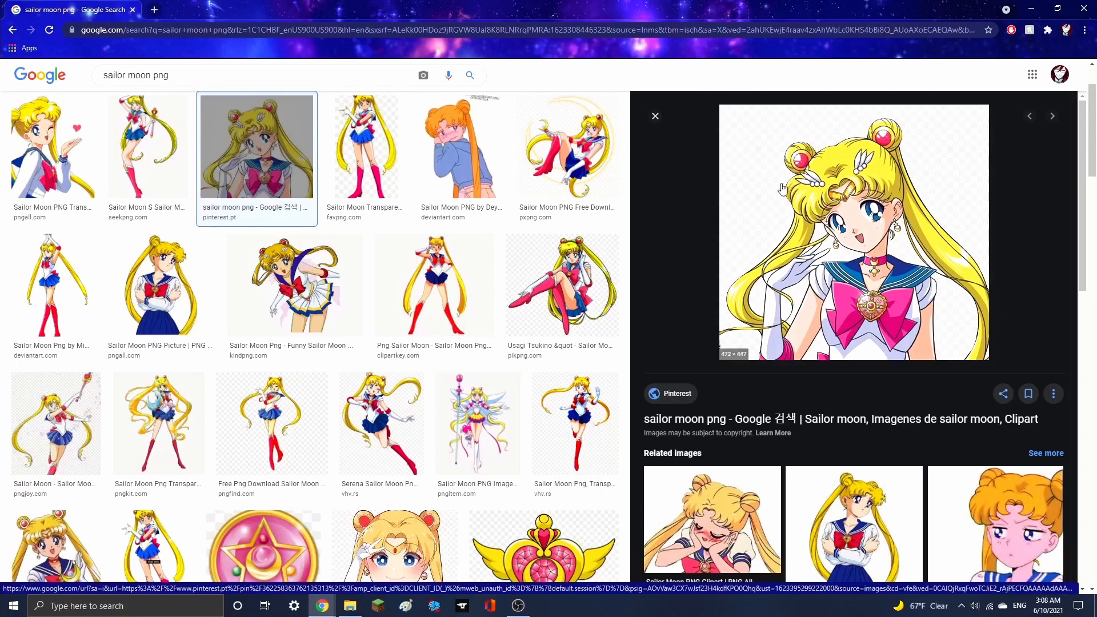
right_click(910, 222)
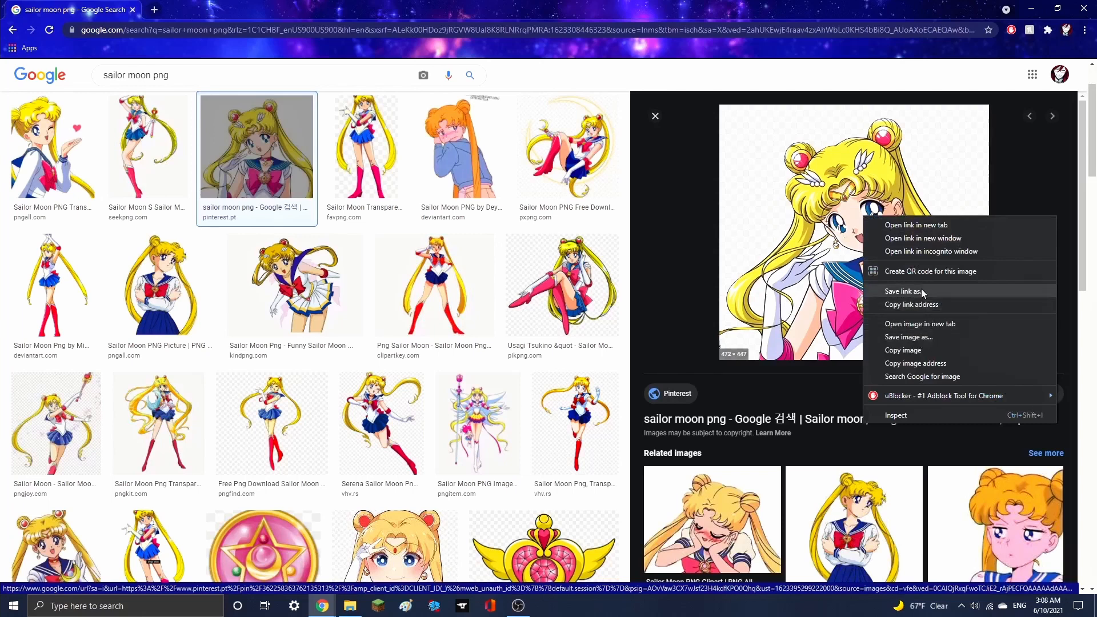
left_click(928, 337)
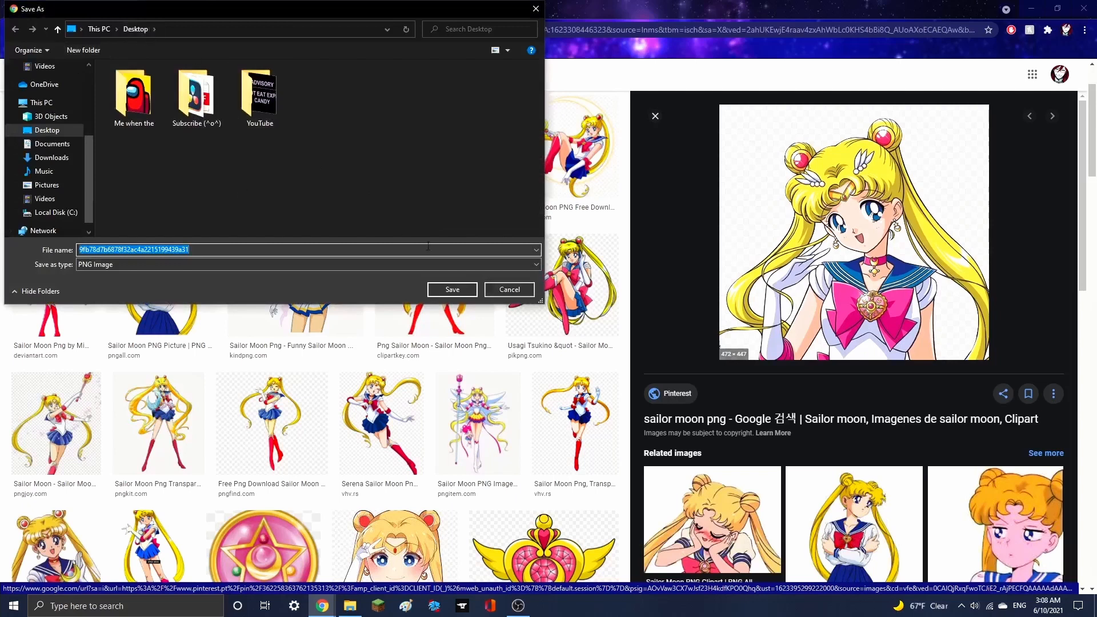
left_click(453, 290)
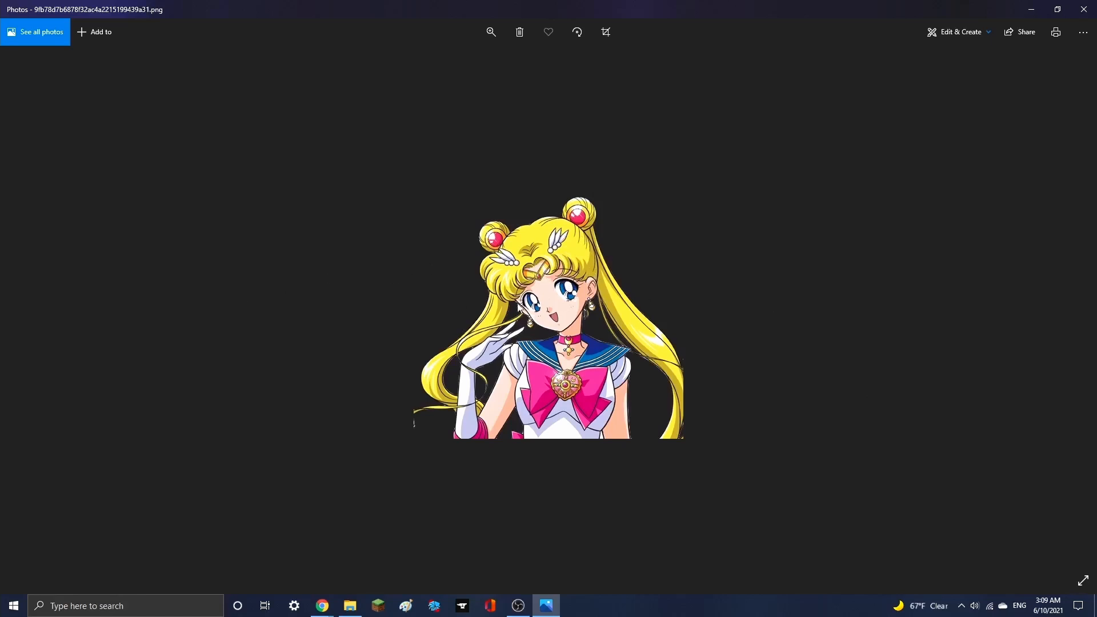
left_click(1092, 4)
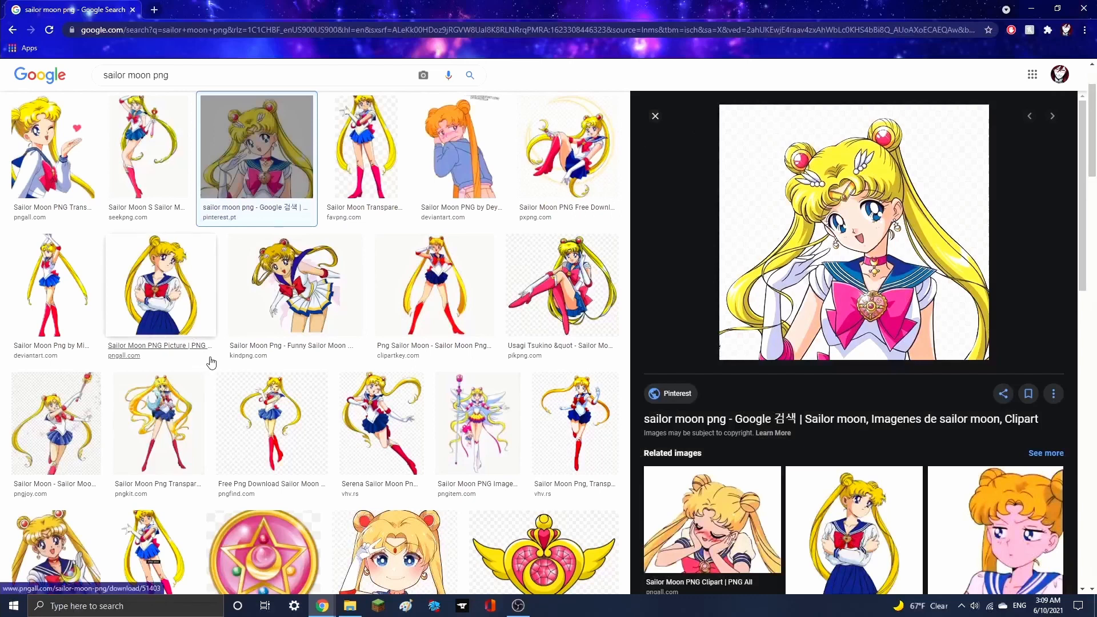
- Save the full-body Sailor Moon PNG from vhv.rs to the Desktop, checking its background in Photos before closing it
scroll(340, 491, "down", 1)
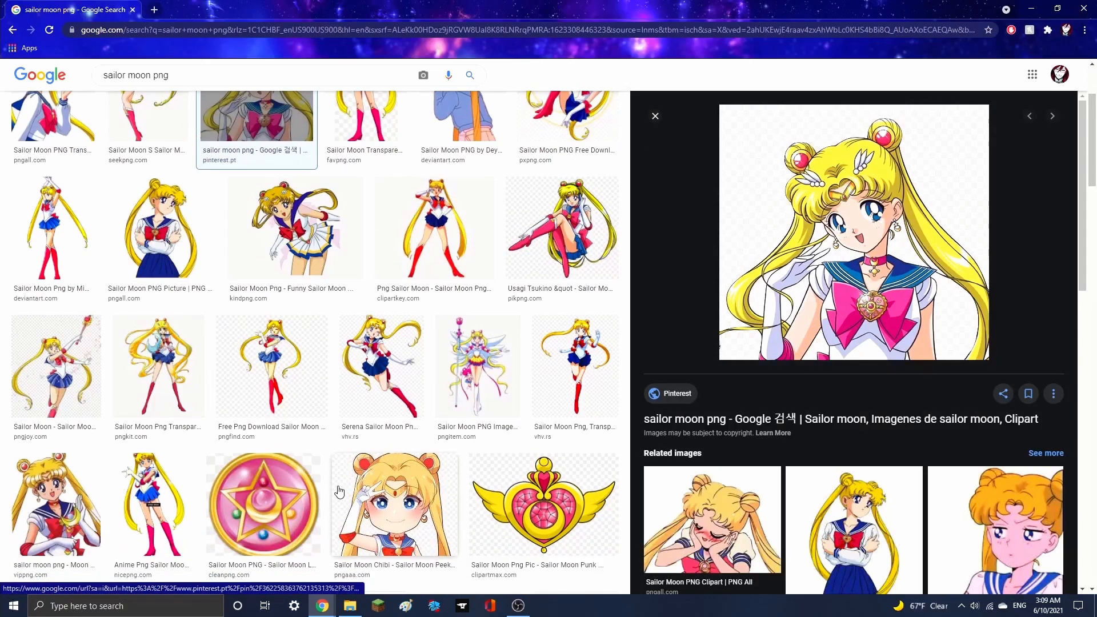
scroll(339, 491, "down", 1)
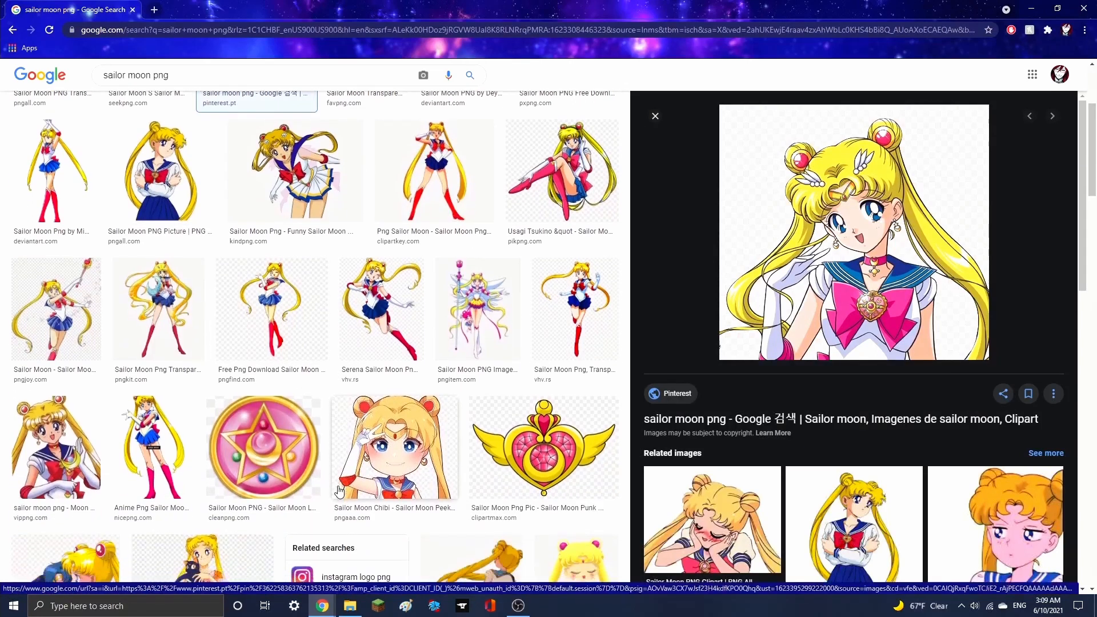
left_click(599, 310)
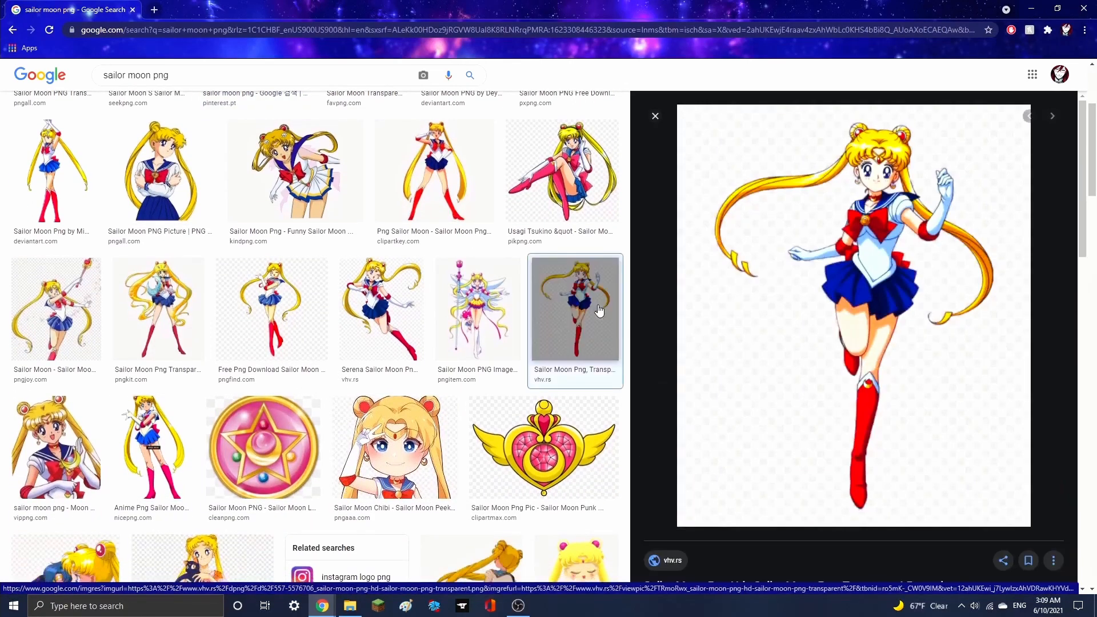
right_click(806, 251)
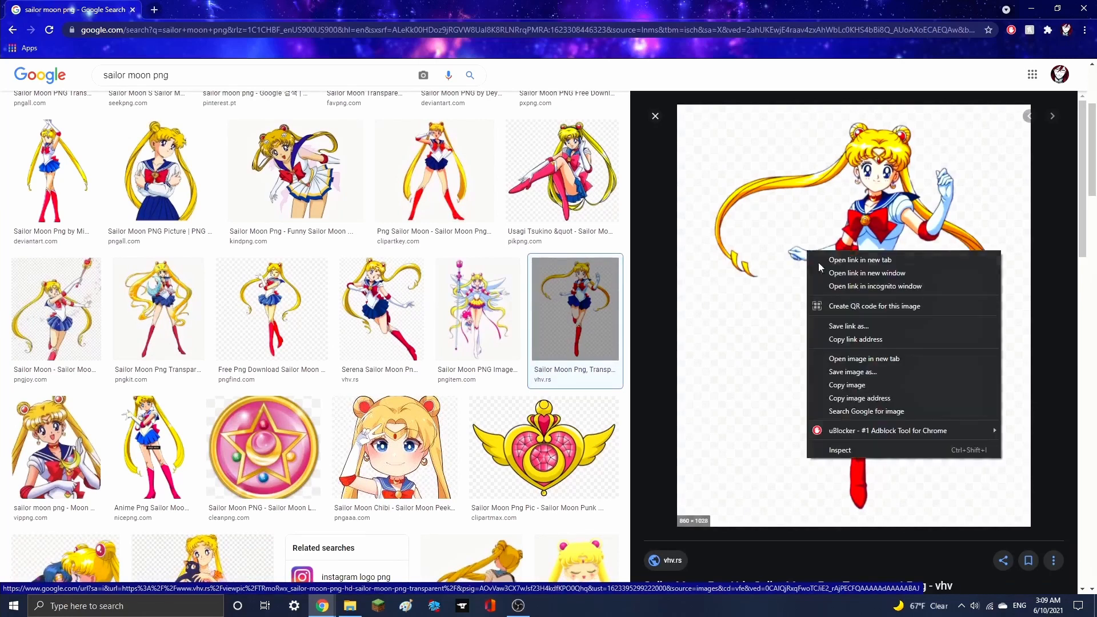
left_click(858, 373)
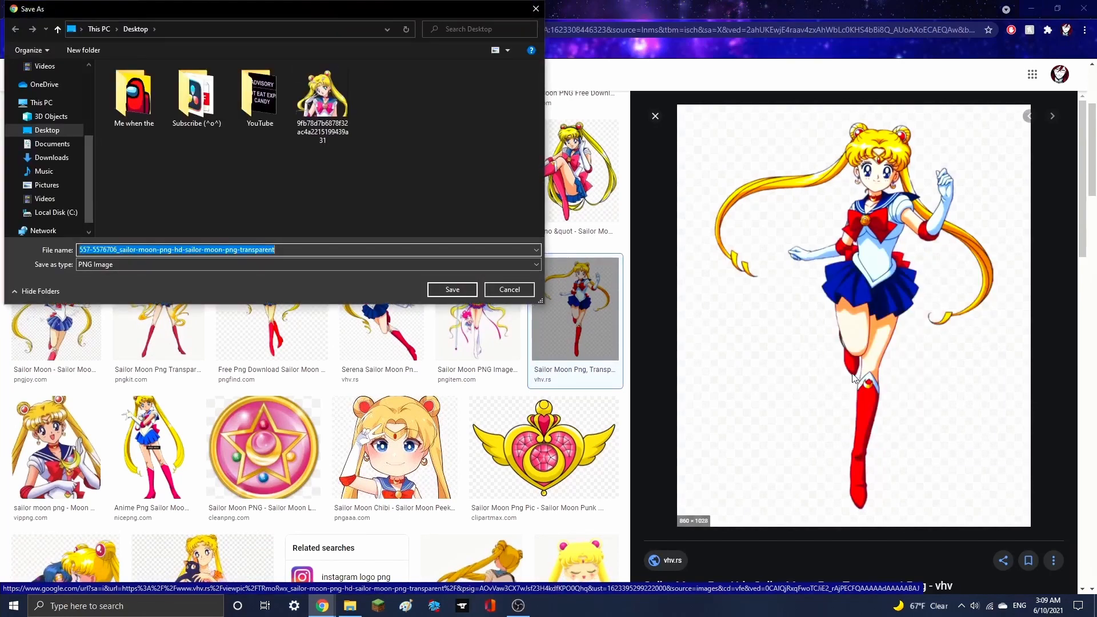
left_click(440, 290)
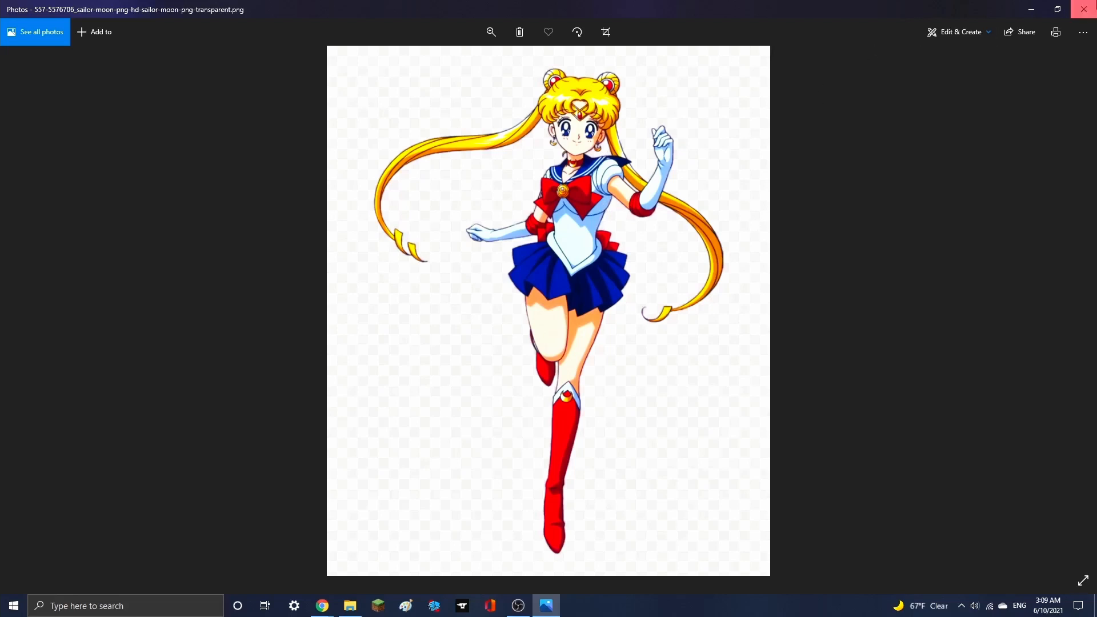
left_click(1084, 9)
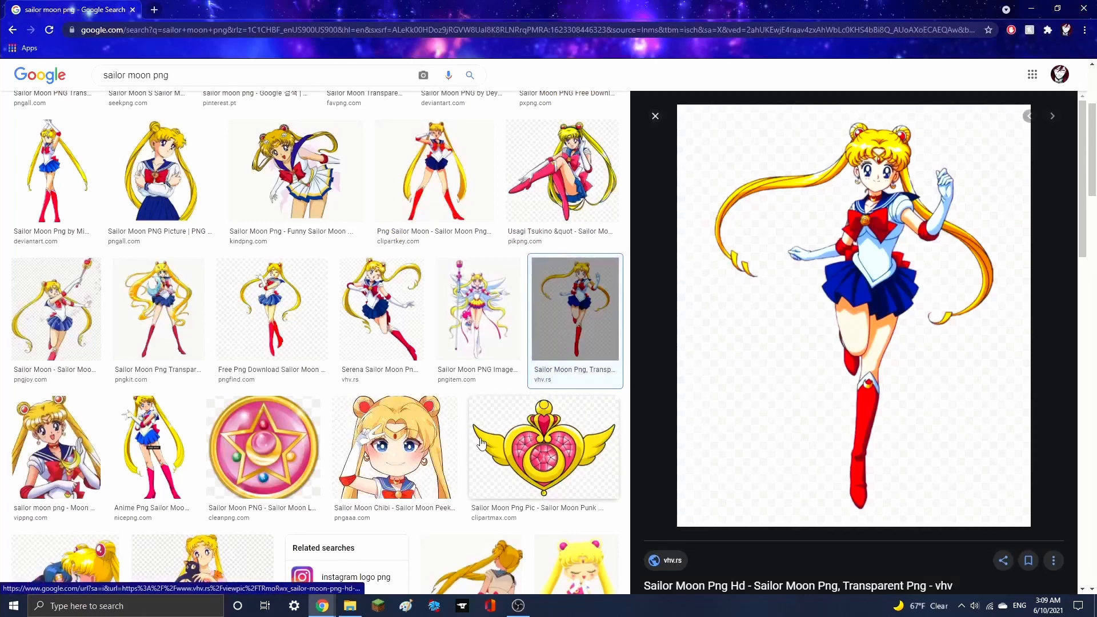
- Change the image search to "sailor moon guardians png" and preview the favpng.com picture of the five guardians
scroll(473, 485, "down", 1)
scroll(474, 486, "down", 2)
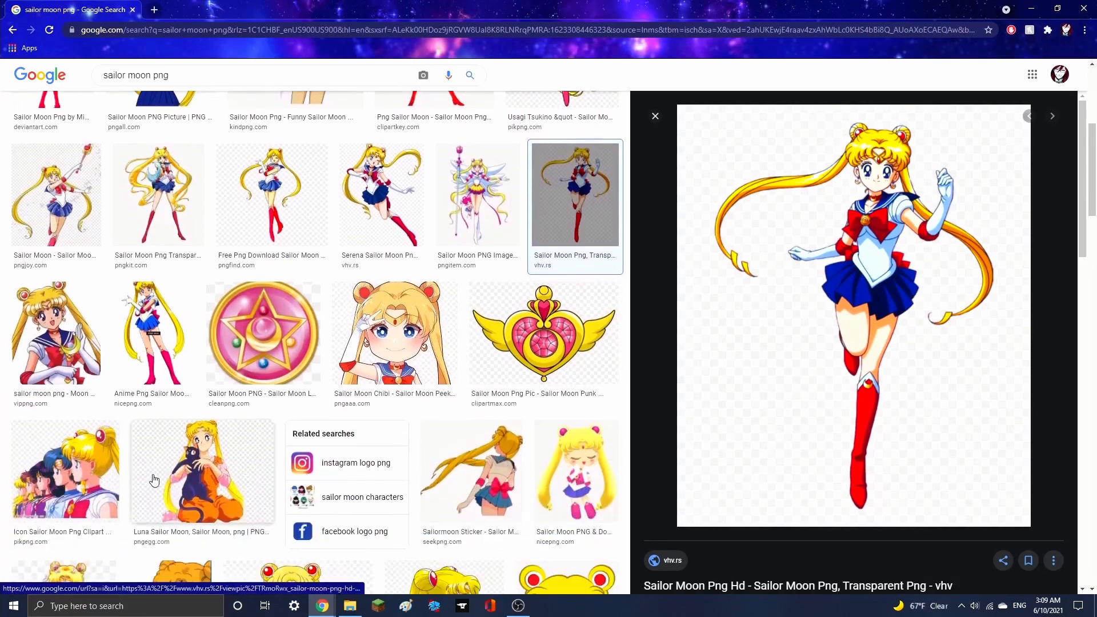
scroll(159, 480, "down", 2)
scroll(158, 480, "down", 3)
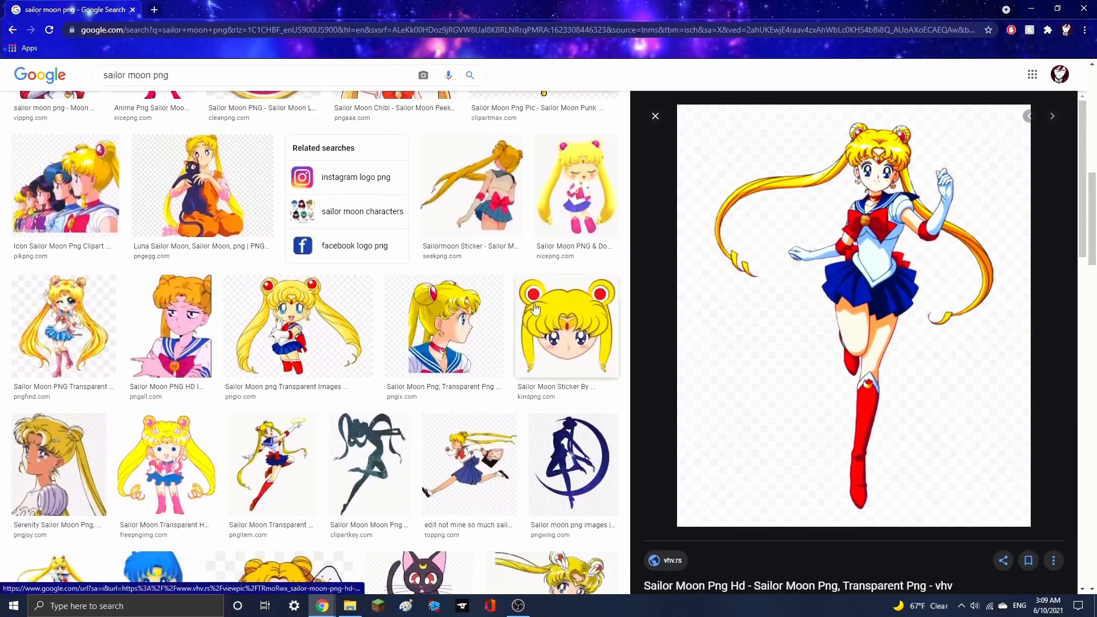
scroll(263, 360, "up", 14)
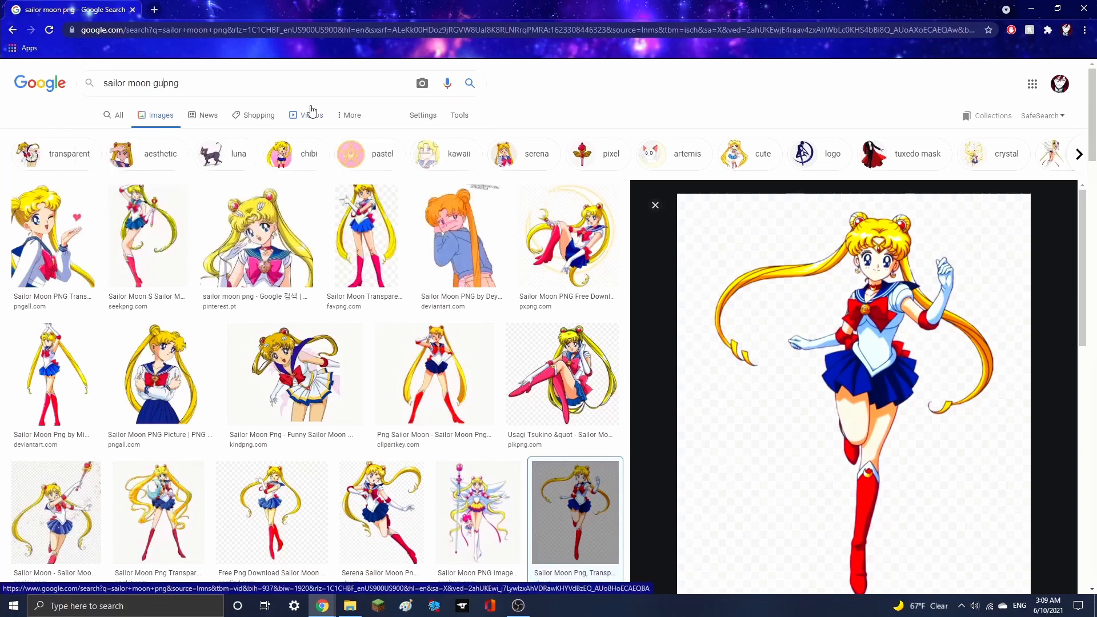
type("guardians")
key("Return")
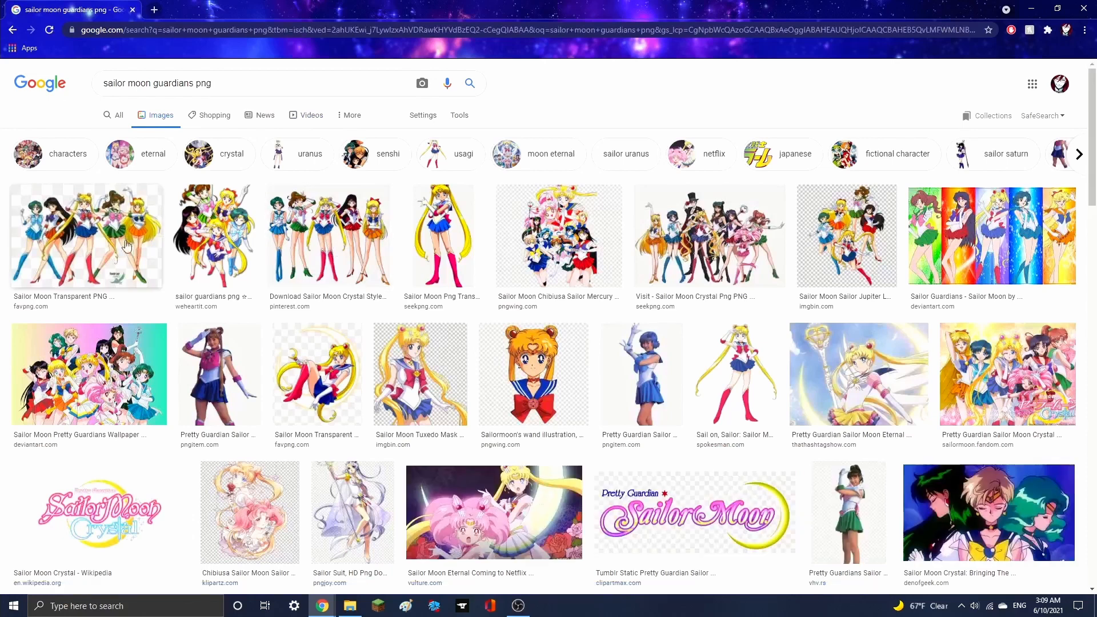
left_click(121, 252)
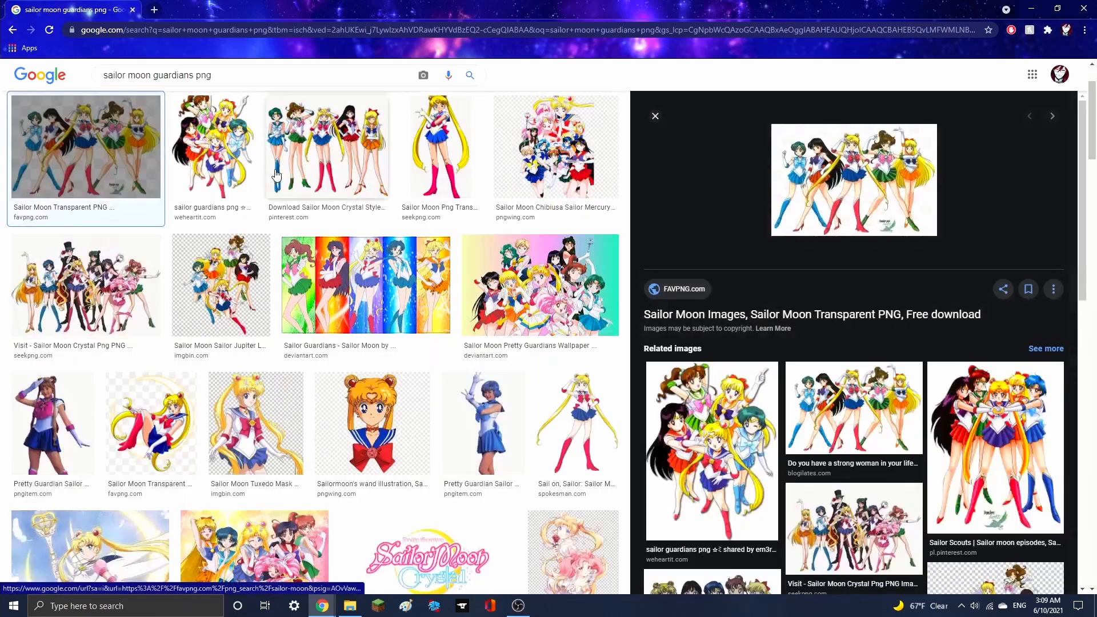
- Save the weheartit.com picture of the five guardians to the Desktop as "original" PNG, check its background in Photos, and clear the open windows
left_click(204, 168)
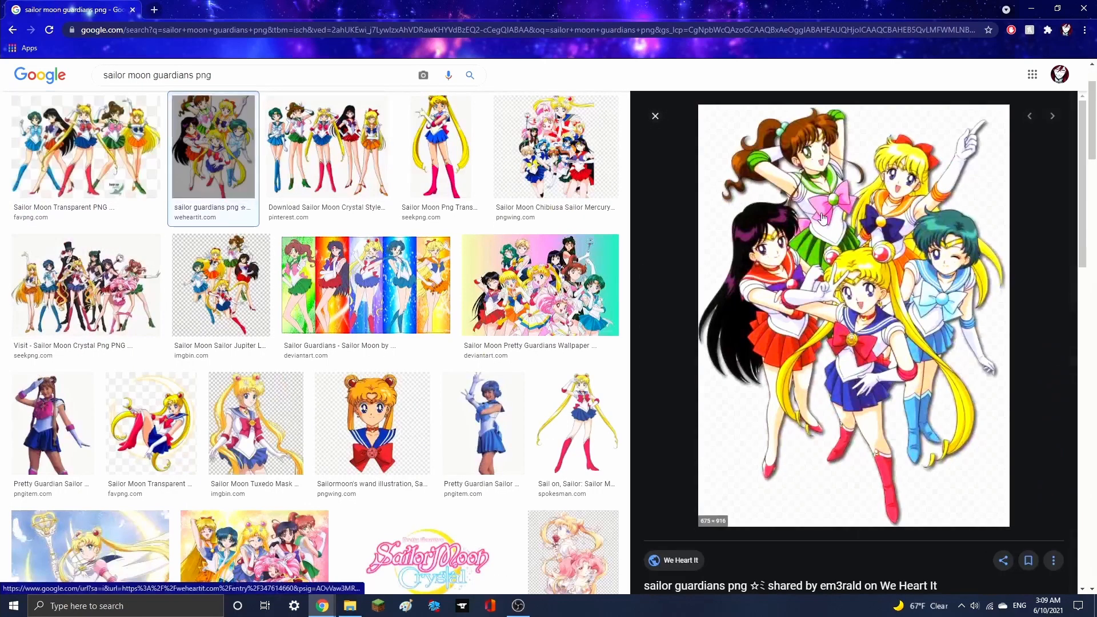
right_click(792, 241)
left_click(860, 363)
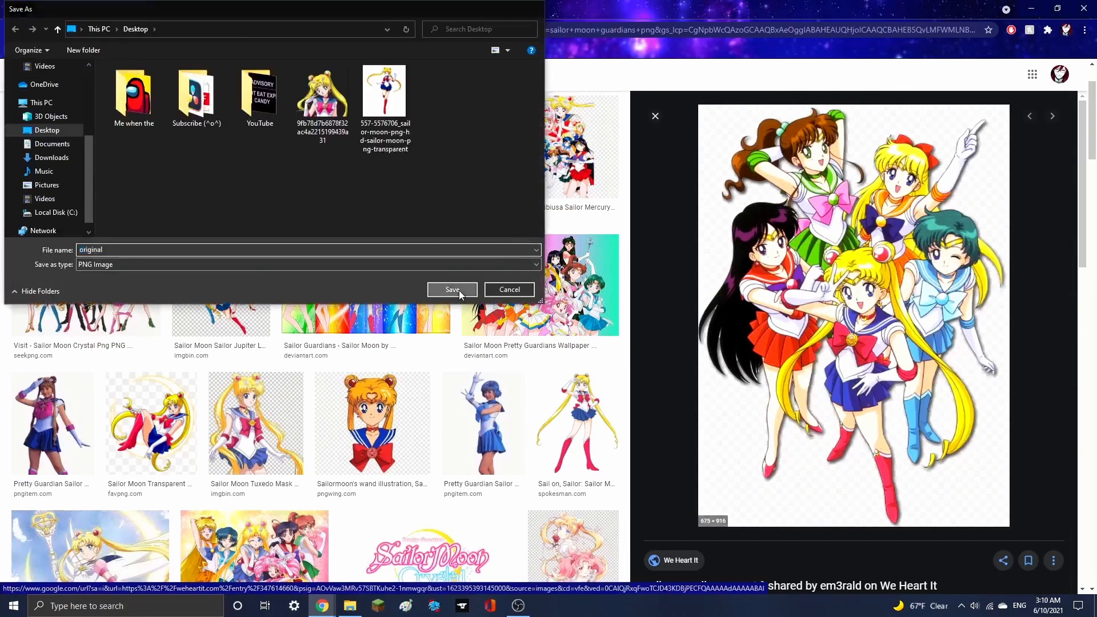
left_click(452, 289)
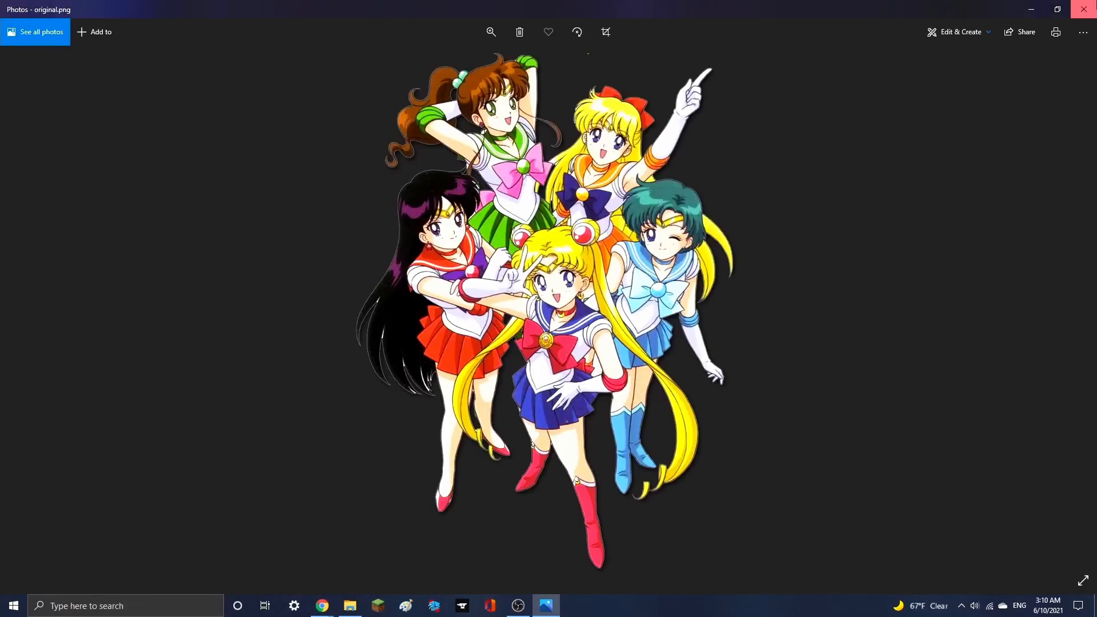
left_click(1083, 9)
left_click(1024, 9)
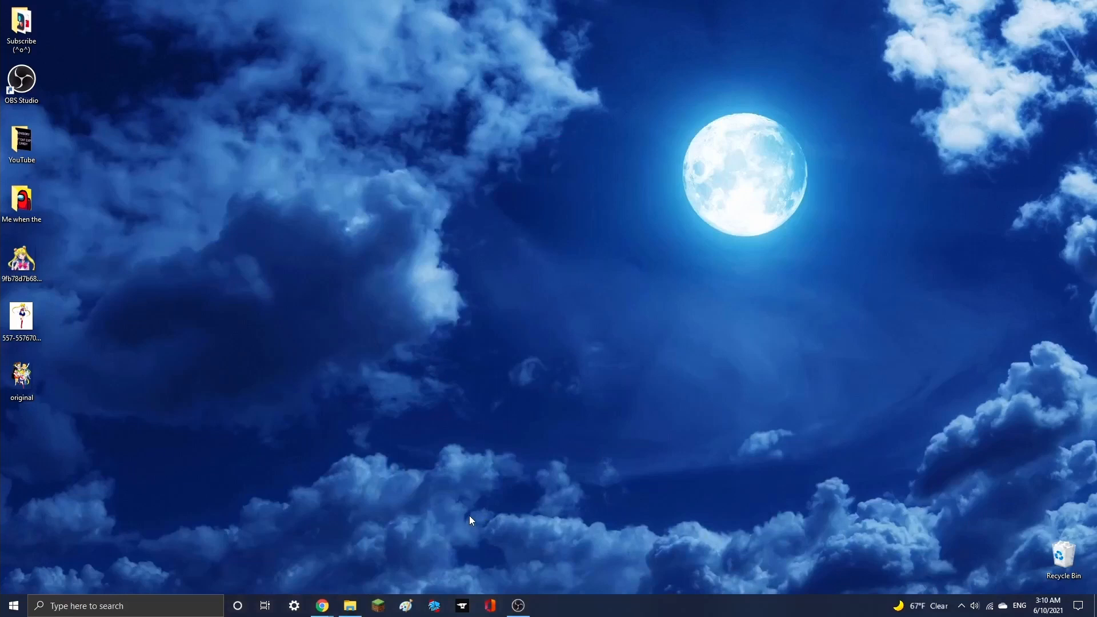
- Switch to Paint and fill the blank 1280 x 720 canvas with bright blue
left_click(405, 606)
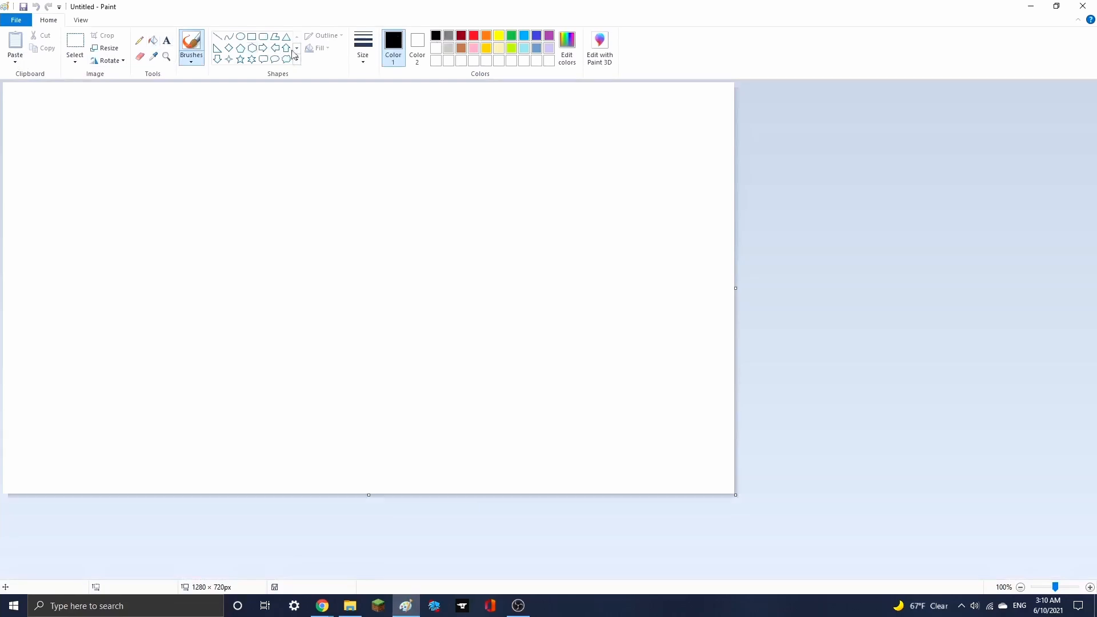
left_click(153, 41)
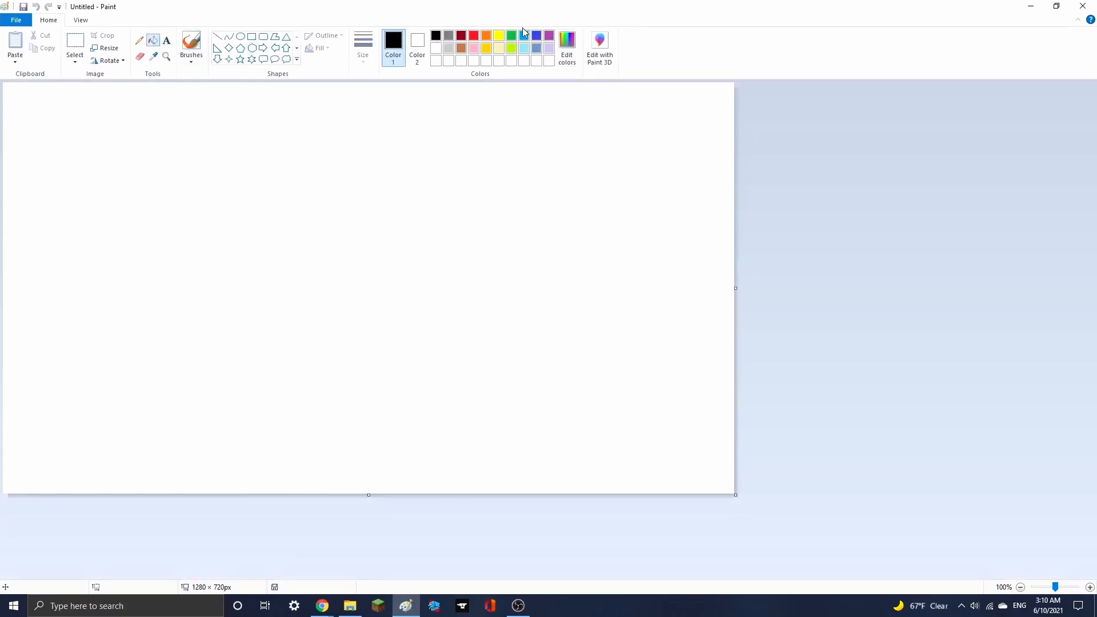
left_click(524, 35)
left_click(392, 249)
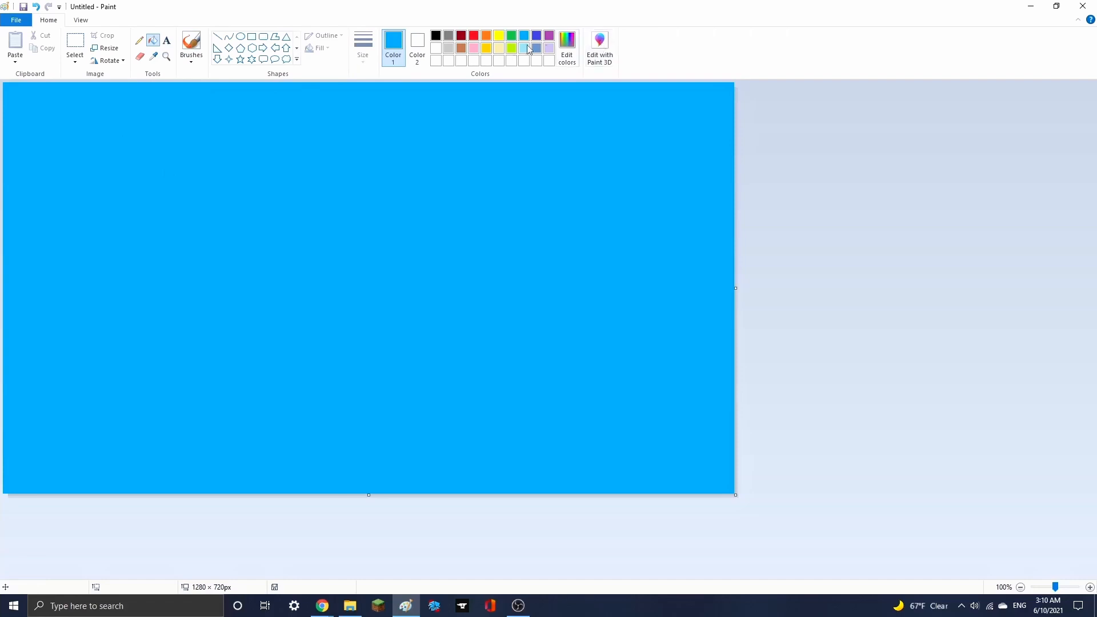
- Draw 24 yellow five-point star outlines of varied sizes across the blue canvas, overlapping some and running a few past the edges
left_click(240, 59)
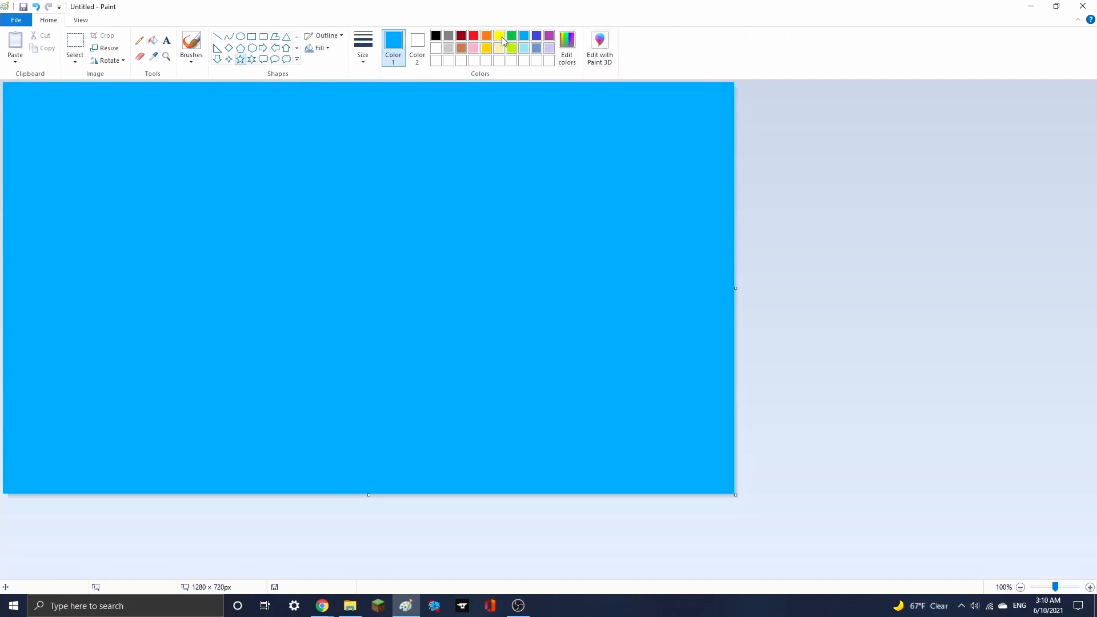
left_click(500, 36)
left_click_drag(217, 247, 454, 420)
left_click_drag(446, 147, 668, 319)
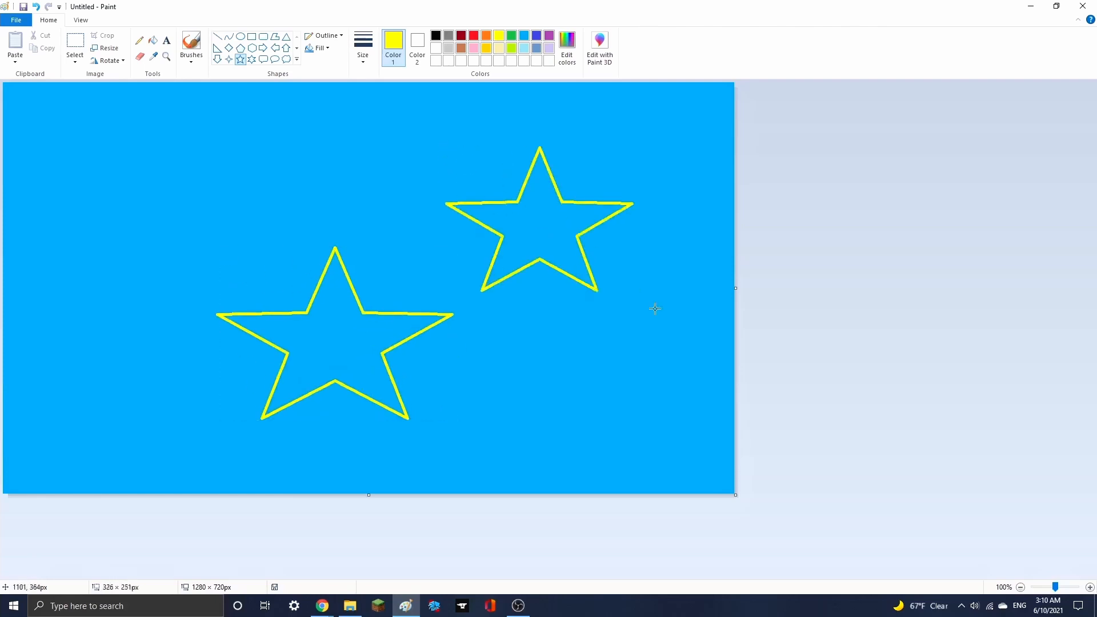
left_click_drag(140, 182, 217, 367)
mouse_move(36, 401)
left_mouse_down()
mouse_move(228, 507)
mouse_move(257, 507)
left_mouse_up()
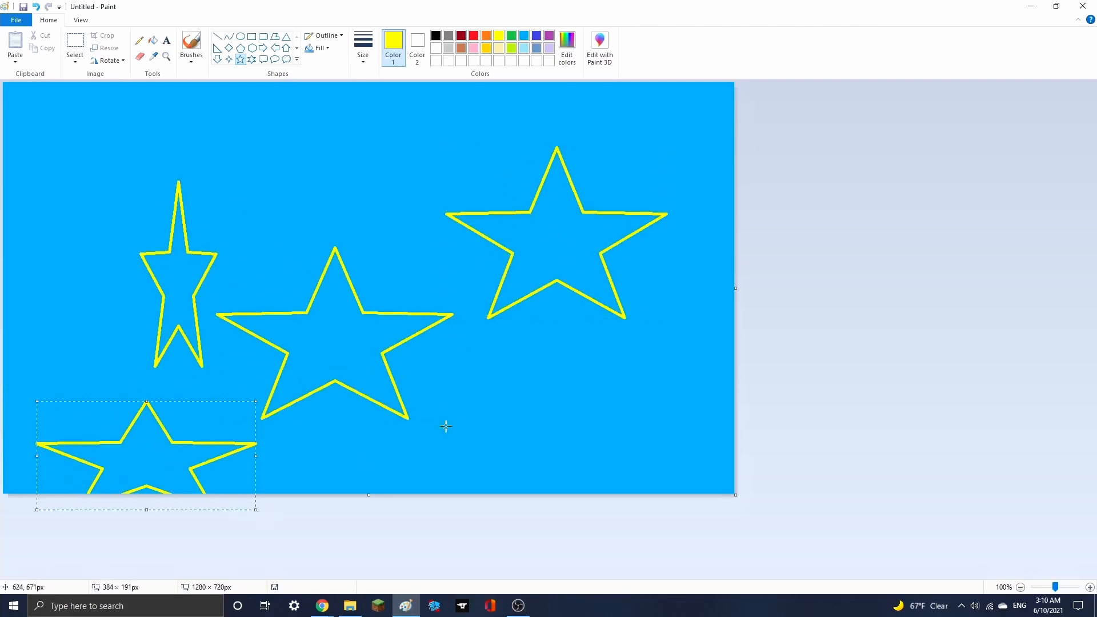
left_click_drag(499, 372, 749, 501)
left_click_drag(386, 173, 543, 298)
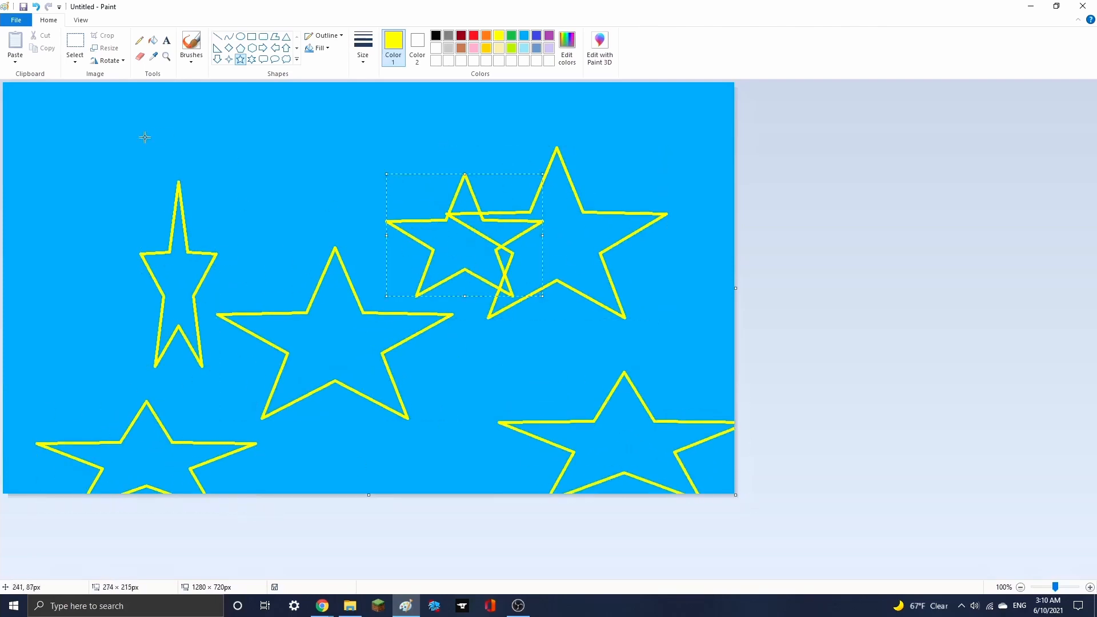
left_click_drag(144, 137, 315, 245)
left_click_drag(32, 233, 175, 350)
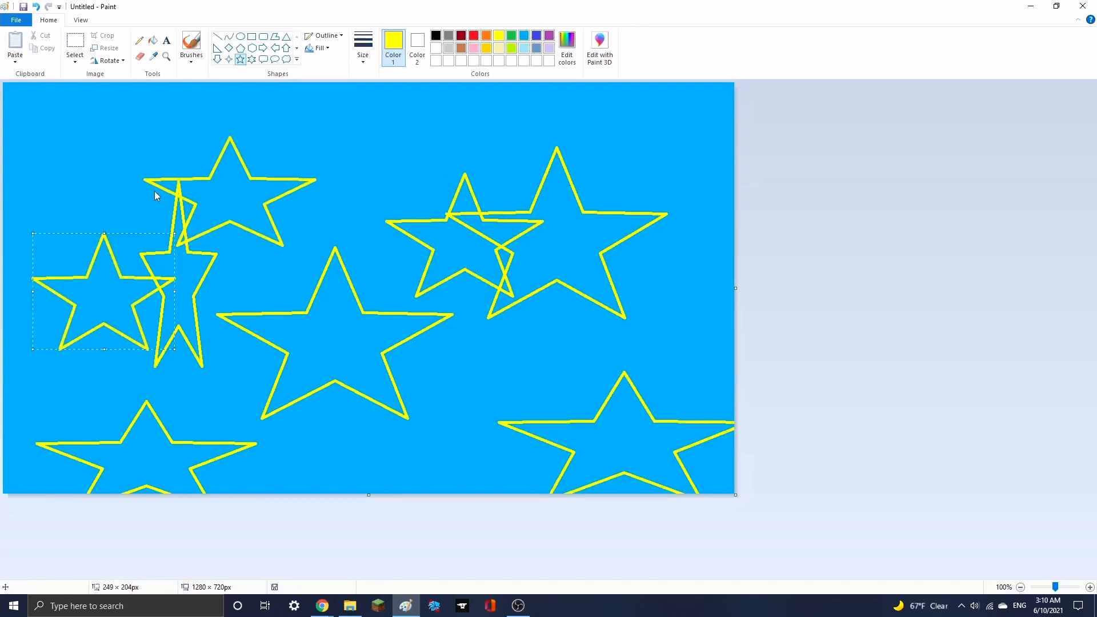
left_click_drag(52, 121, 187, 221)
left_click_drag(330, 136, 510, 256)
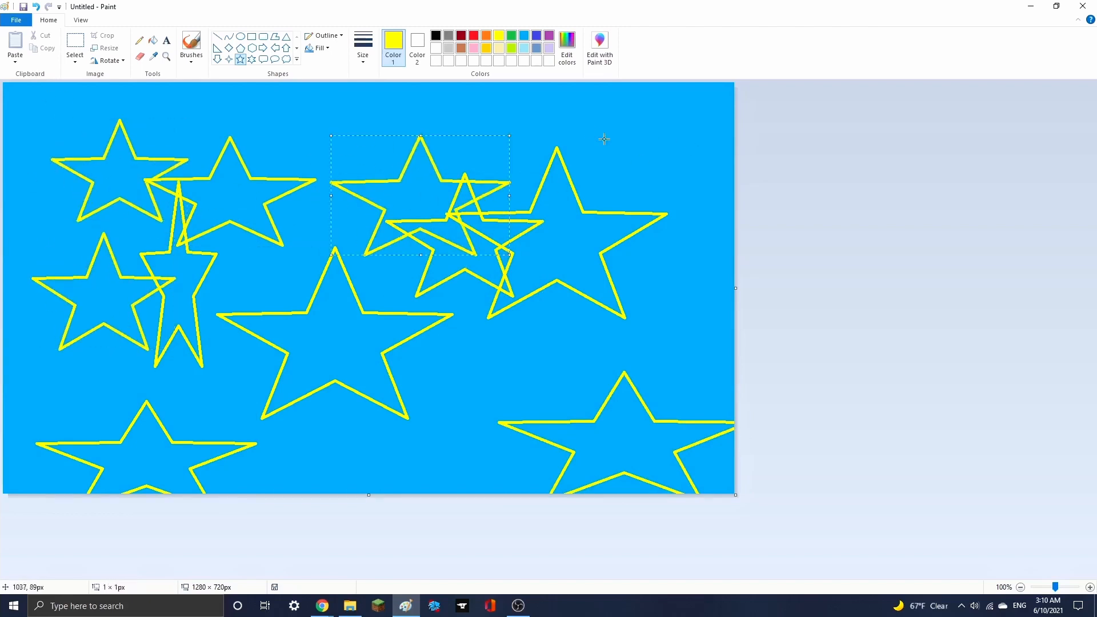
left_click_drag(595, 133, 760, 257)
left_click_drag(426, 344, 529, 475)
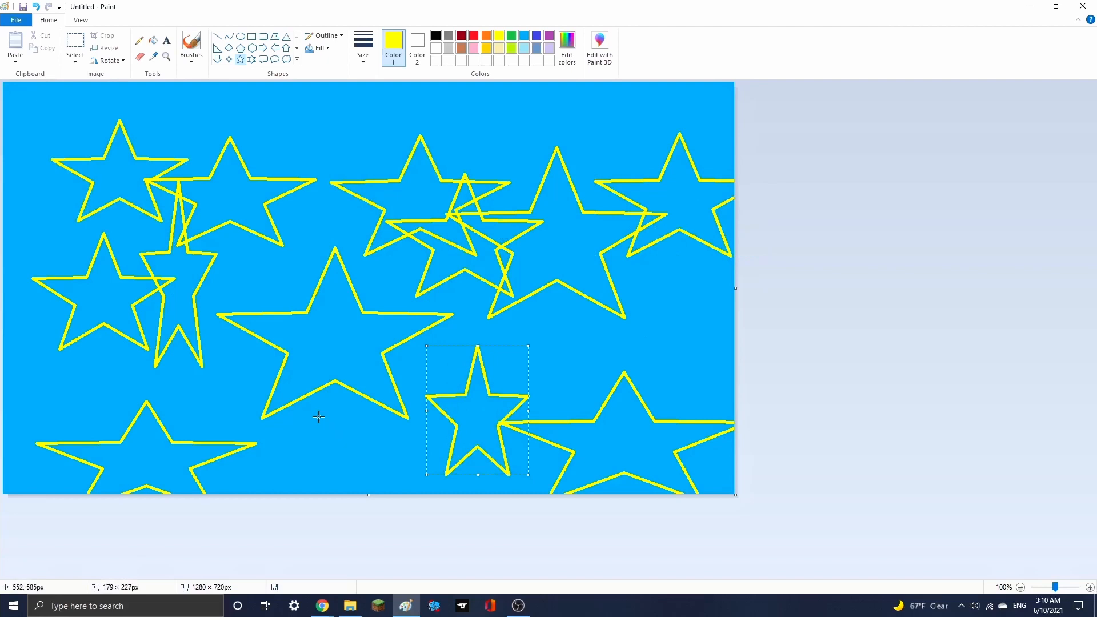
left_click_drag(302, 417, 455, 521)
left_click_drag(644, 283, 850, 375)
left_click_drag(477, 108, 579, 175)
left_click_drag(276, 101, 417, 178)
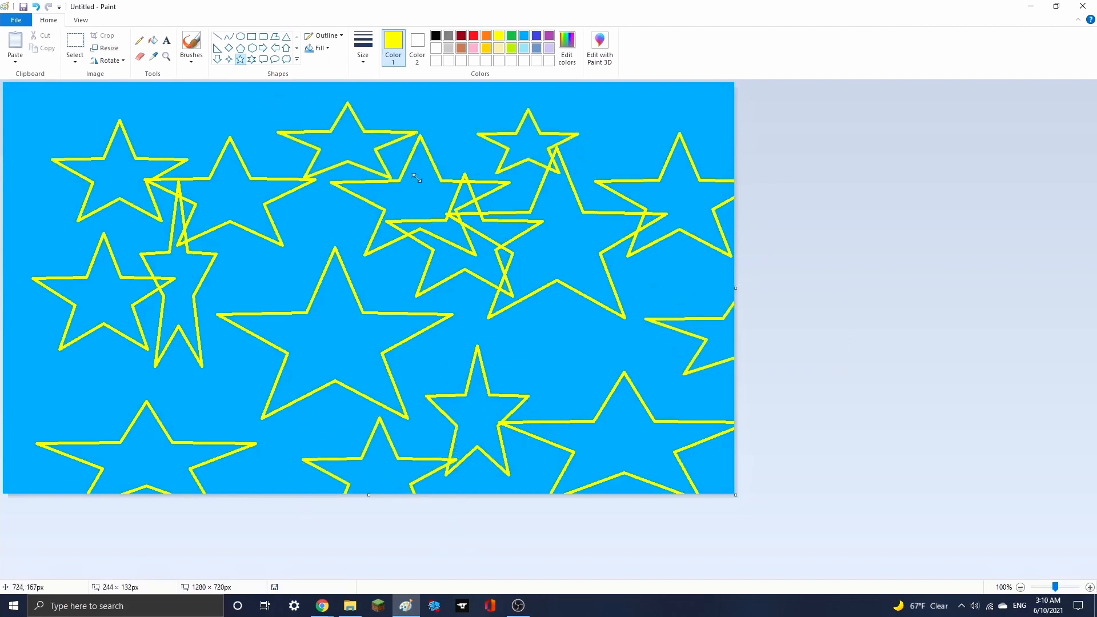
left_click_drag(27, 98, 100, 144)
left_click_drag(157, 90, 268, 148)
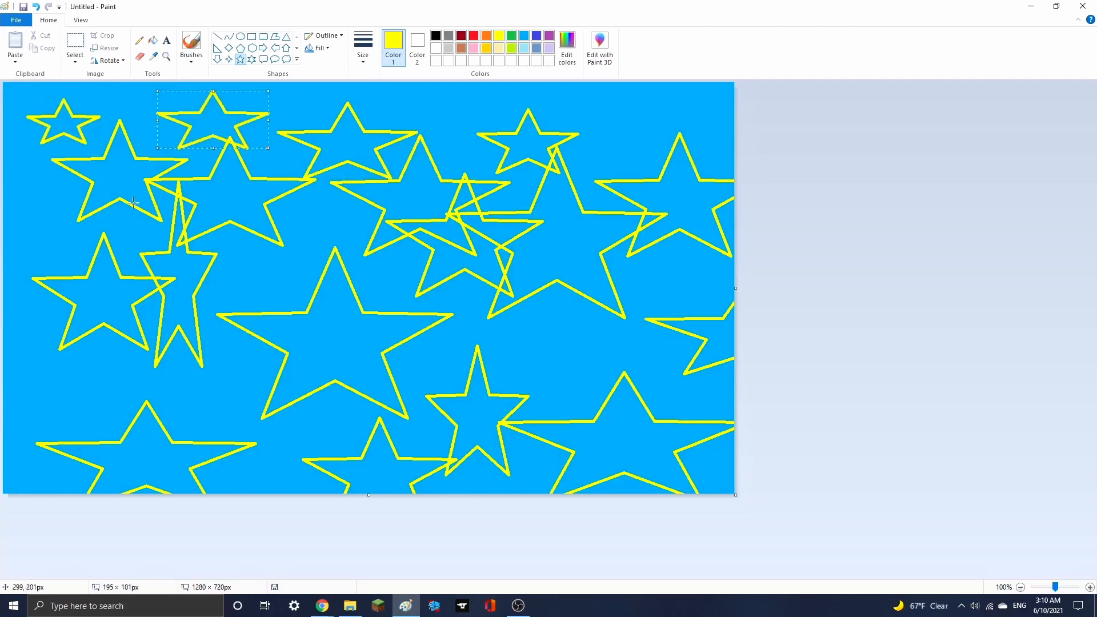
left_click_drag(22, 196, 104, 267)
mouse_move(15, 351)
left_mouse_down()
mouse_move(40, 384)
mouse_move(154, 448)
left_mouse_up()
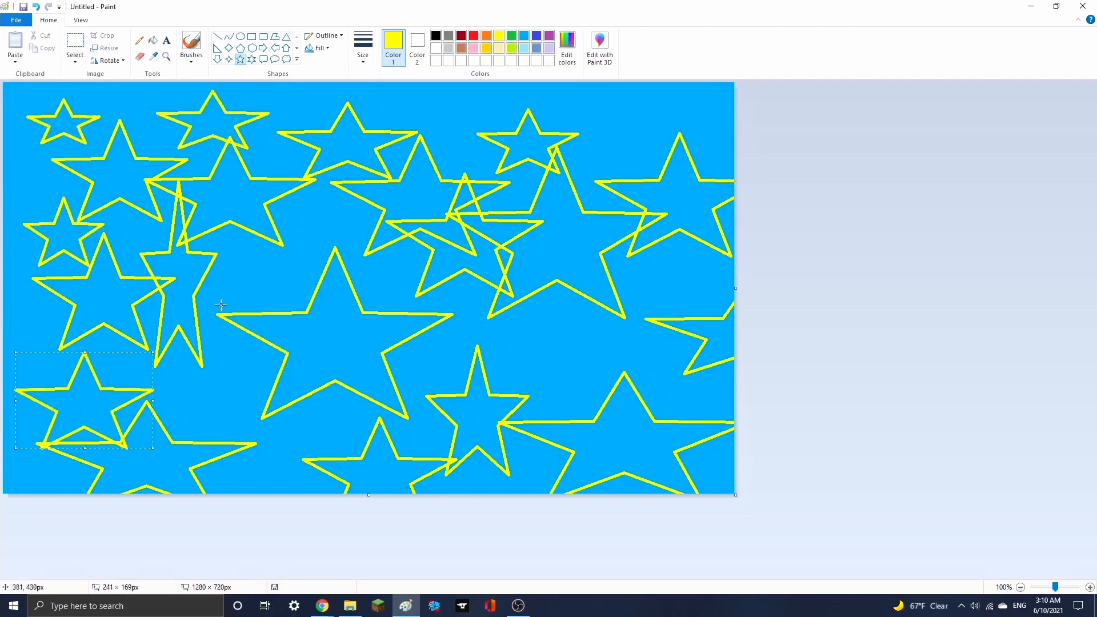
left_click_drag(179, 294, 360, 439)
left_click_drag(242, 210, 424, 313)
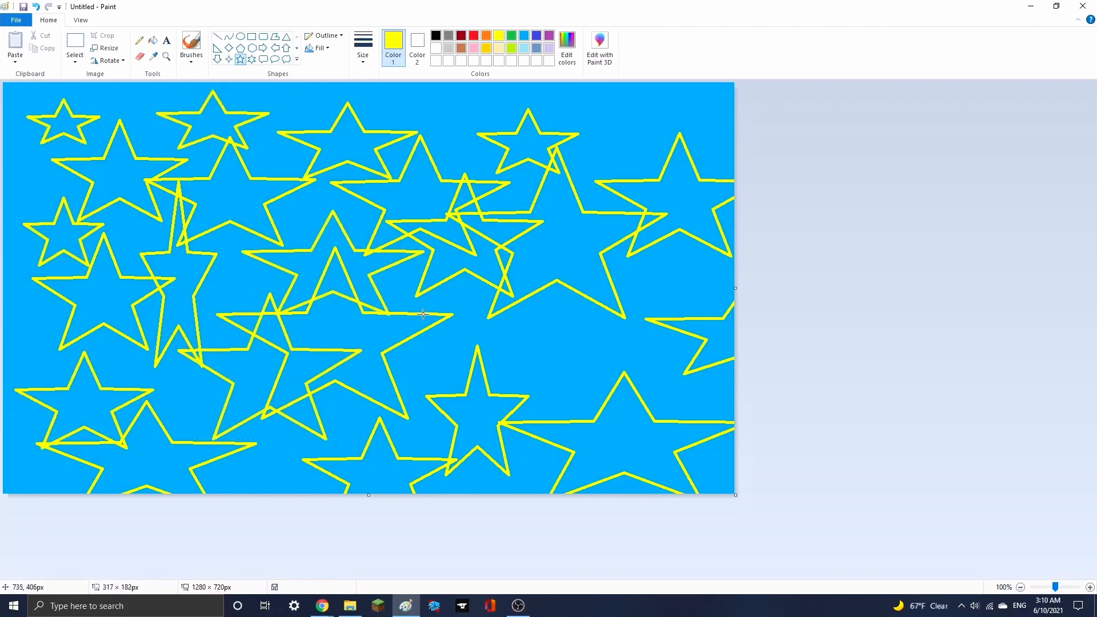
left_click_drag(468, 272, 681, 409)
left_click_drag(573, 94, 706, 185)
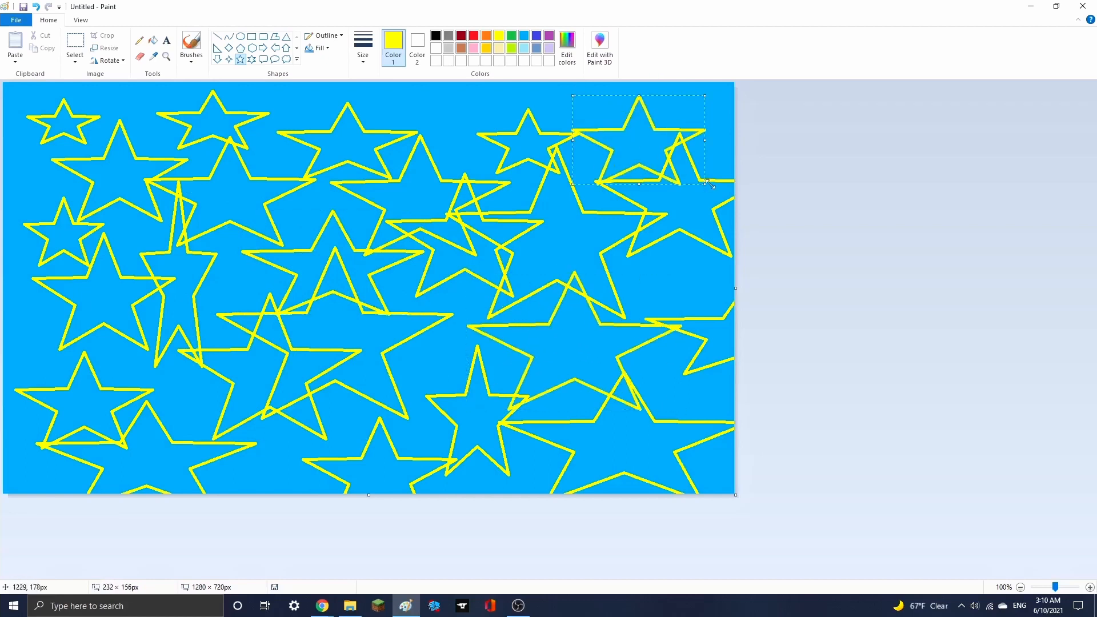
left_click(783, 137)
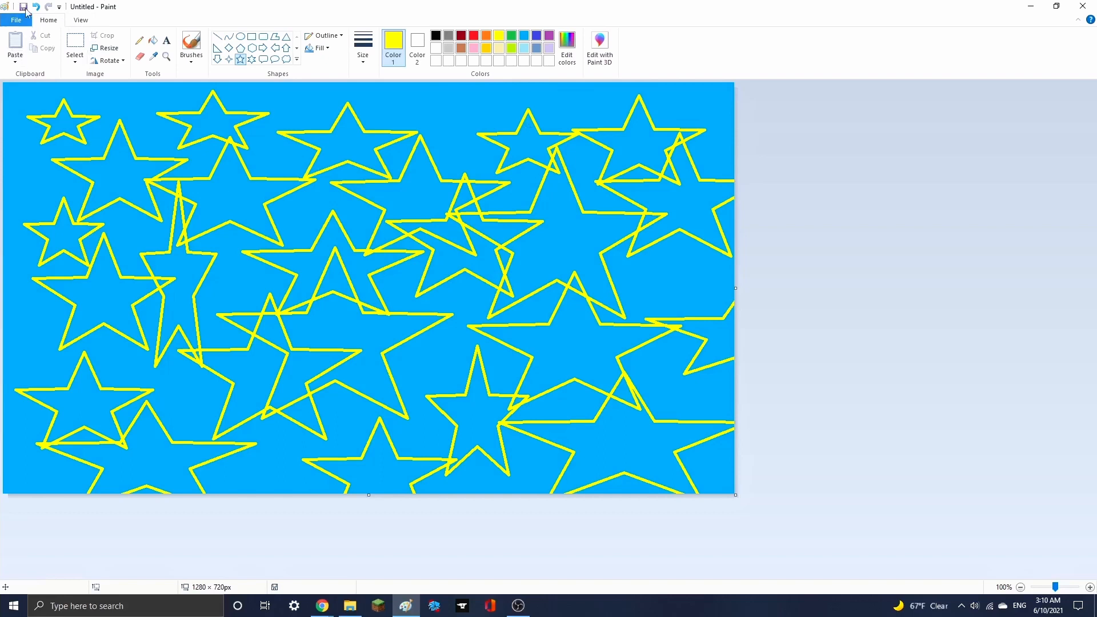
- Paste the full-body Sailor Moon PNG from the Desktop onto the star background
left_click(23, 67)
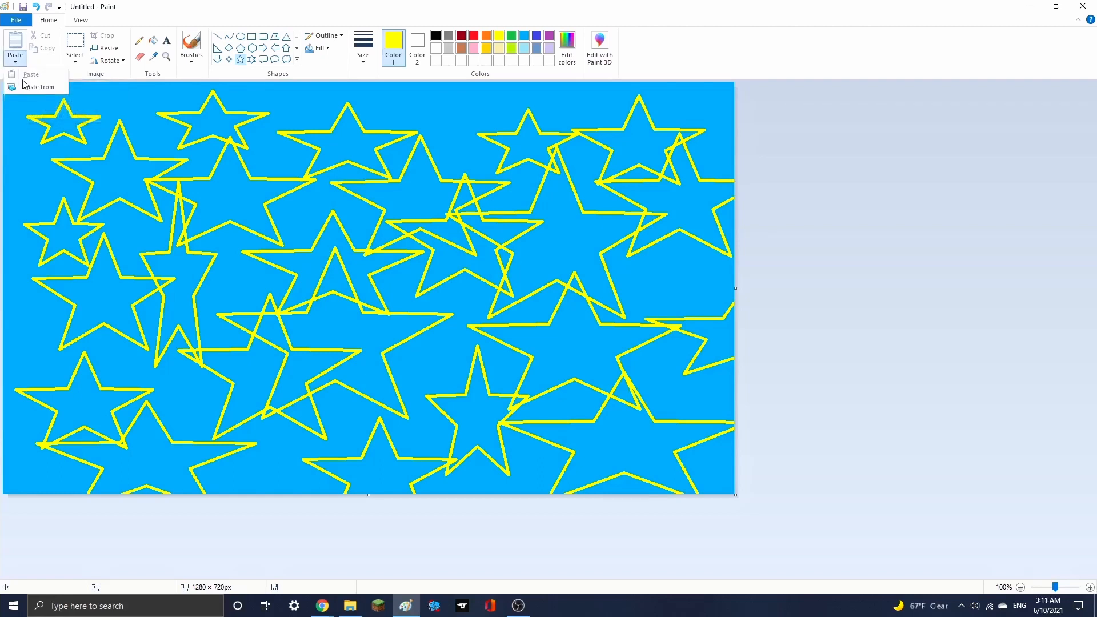
left_click(20, 88)
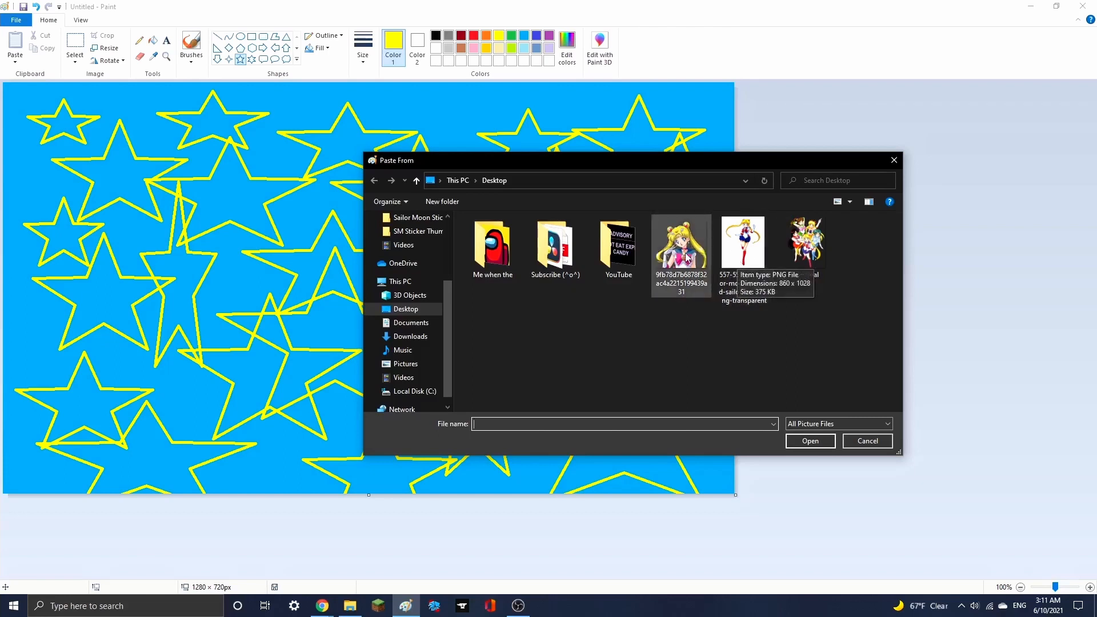
double_click(743, 243)
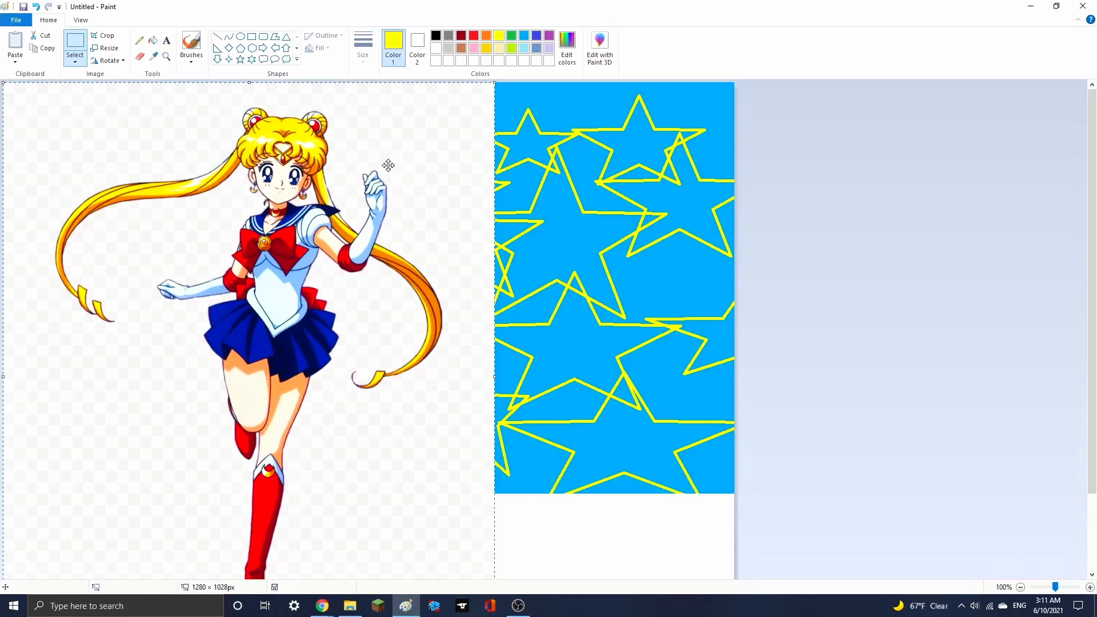
- Try transparent selection on the pasted Sailor Moon picture, and undo the paste
left_click(68, 64)
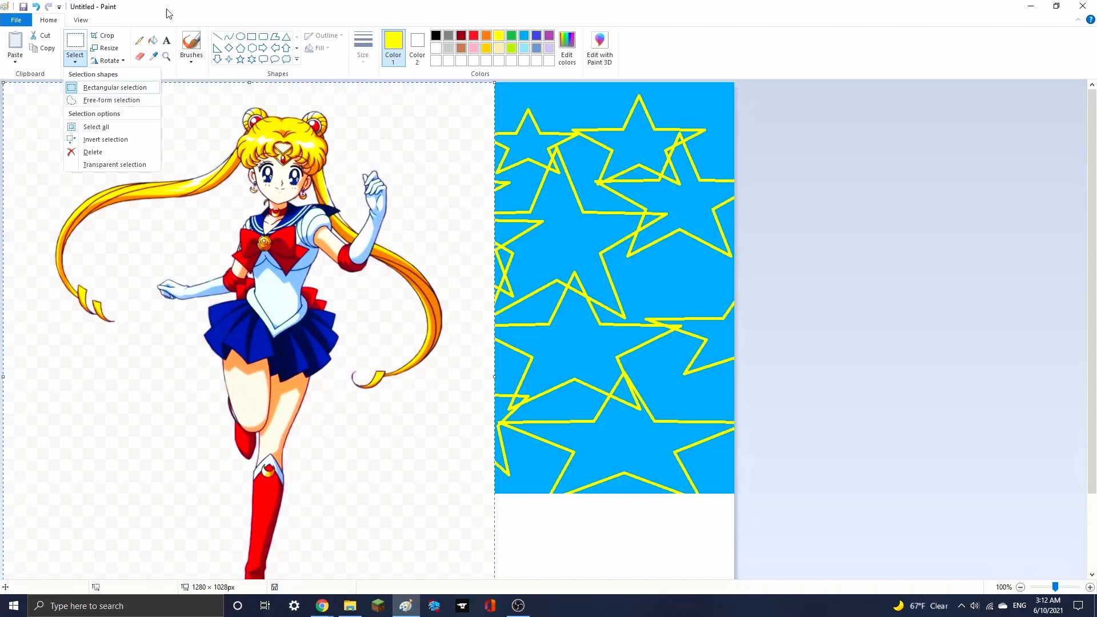
left_click(75, 53)
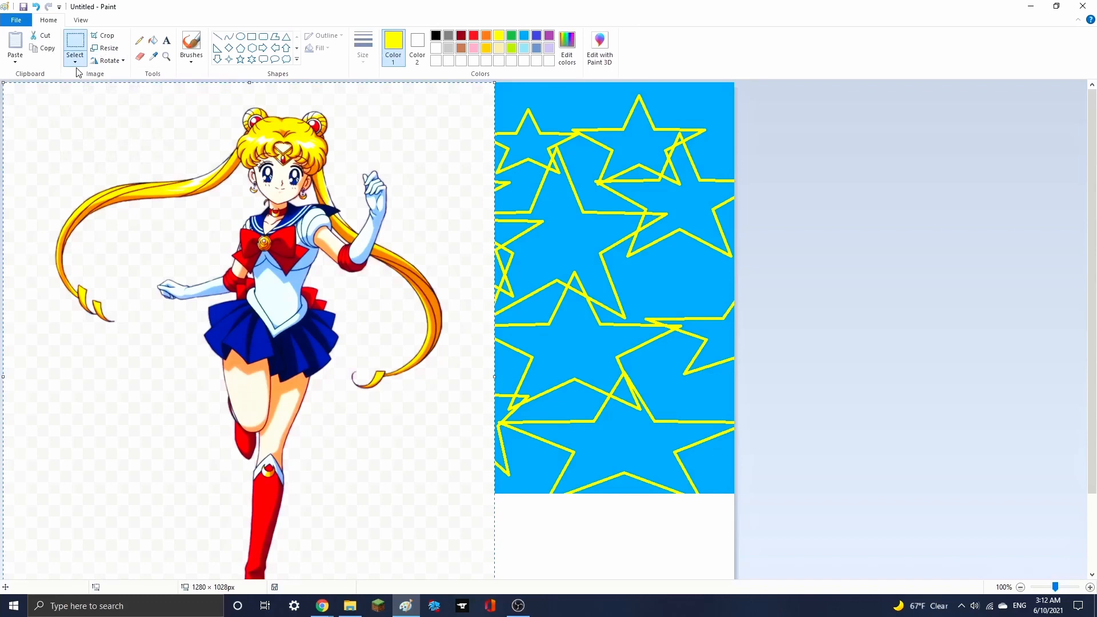
left_click(76, 60)
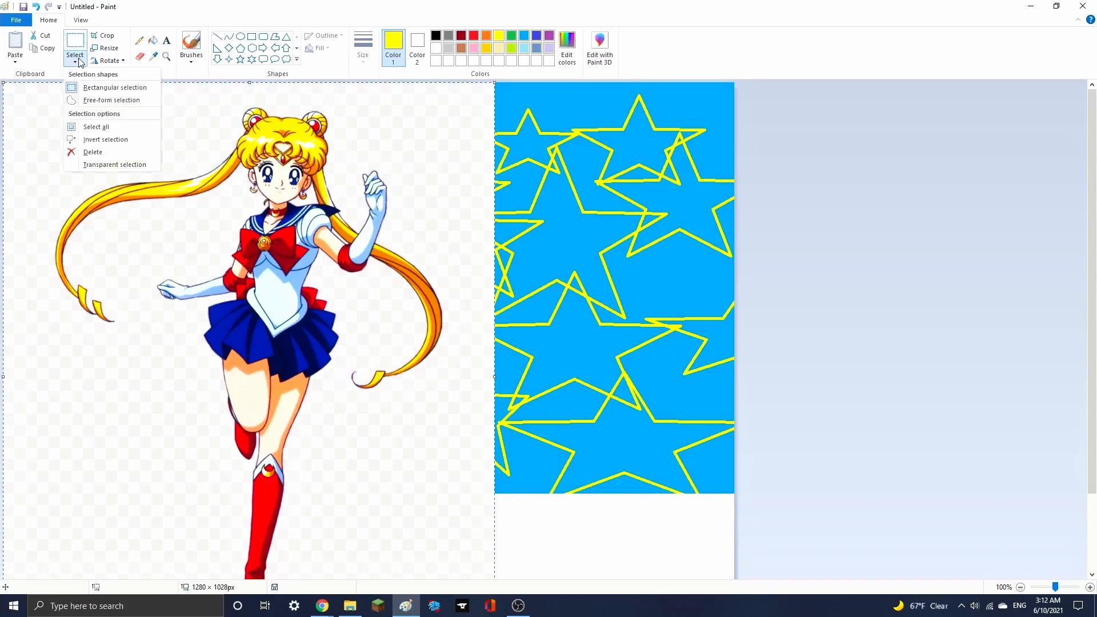
left_click(73, 165)
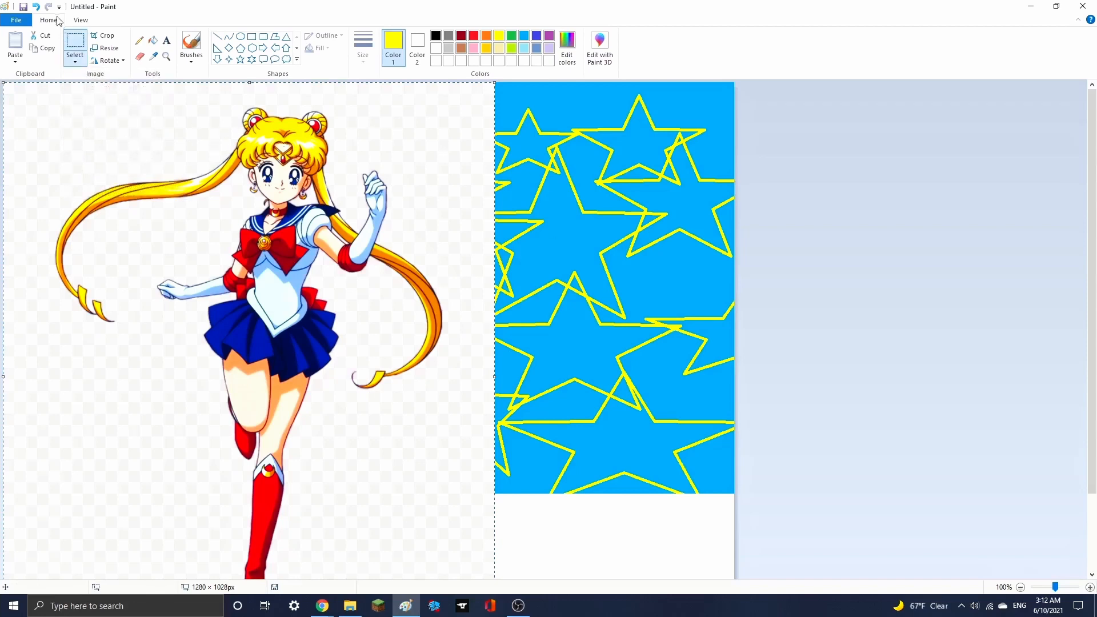
left_click(36, 7)
- Paste the "original" guardians picture onto the enlarged canvas, and undo back to the 1280 x 720 star background
left_click(15, 61)
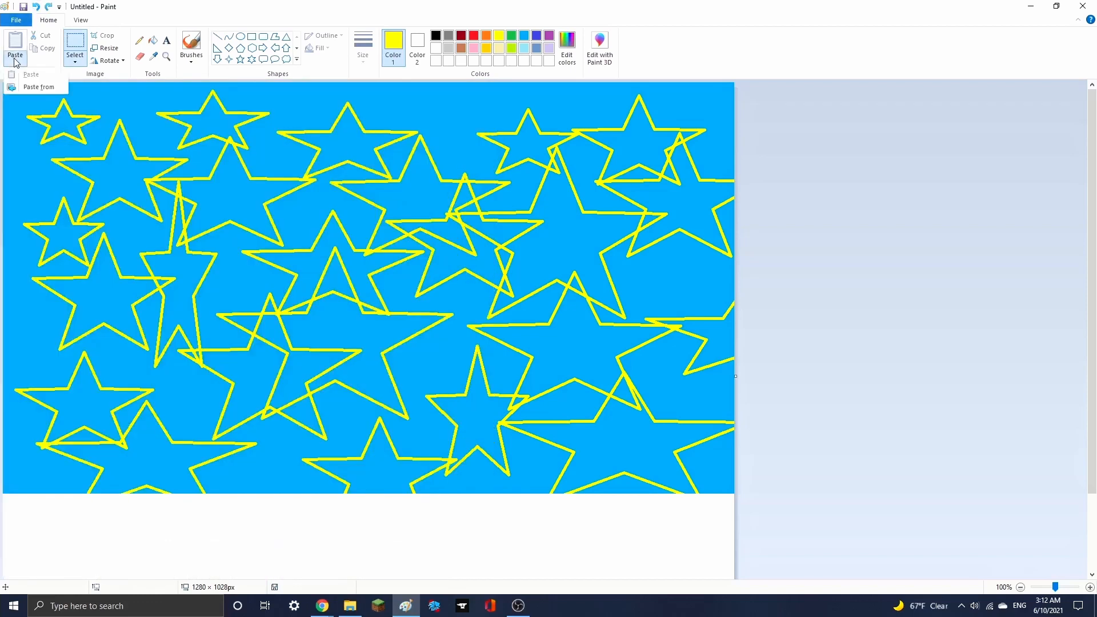
left_click(38, 87)
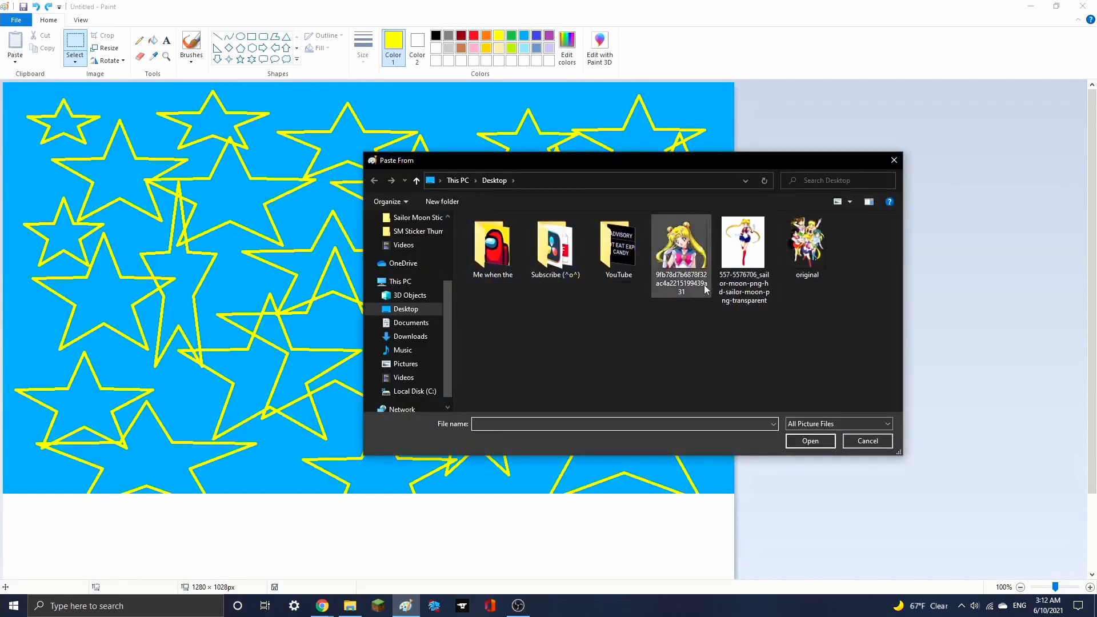
double_click(821, 252)
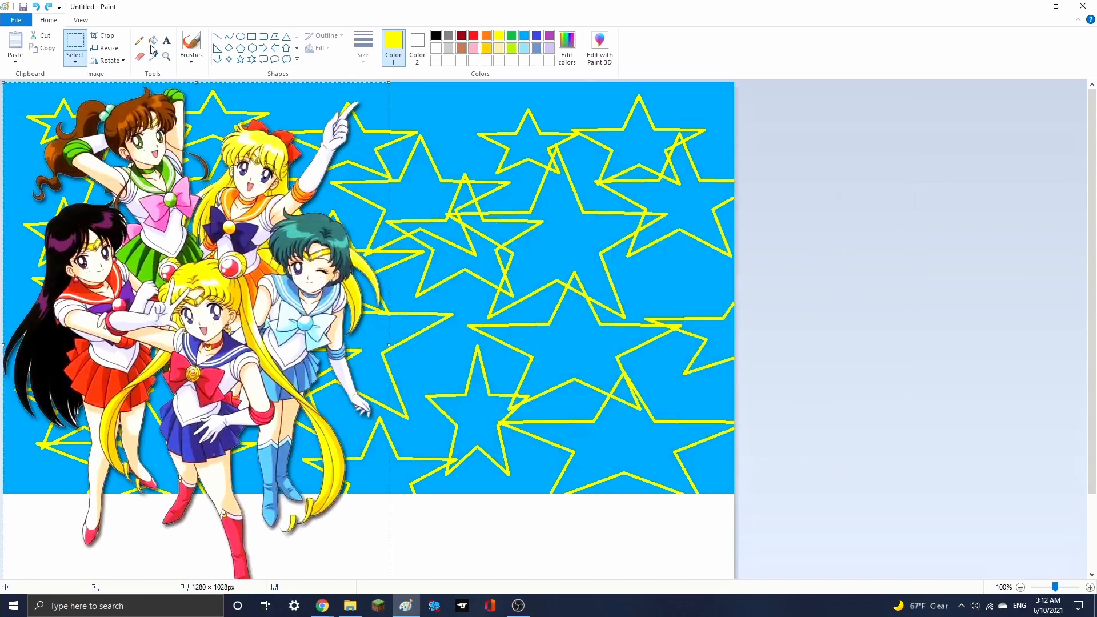
left_click(36, 8)
left_click(37, 9)
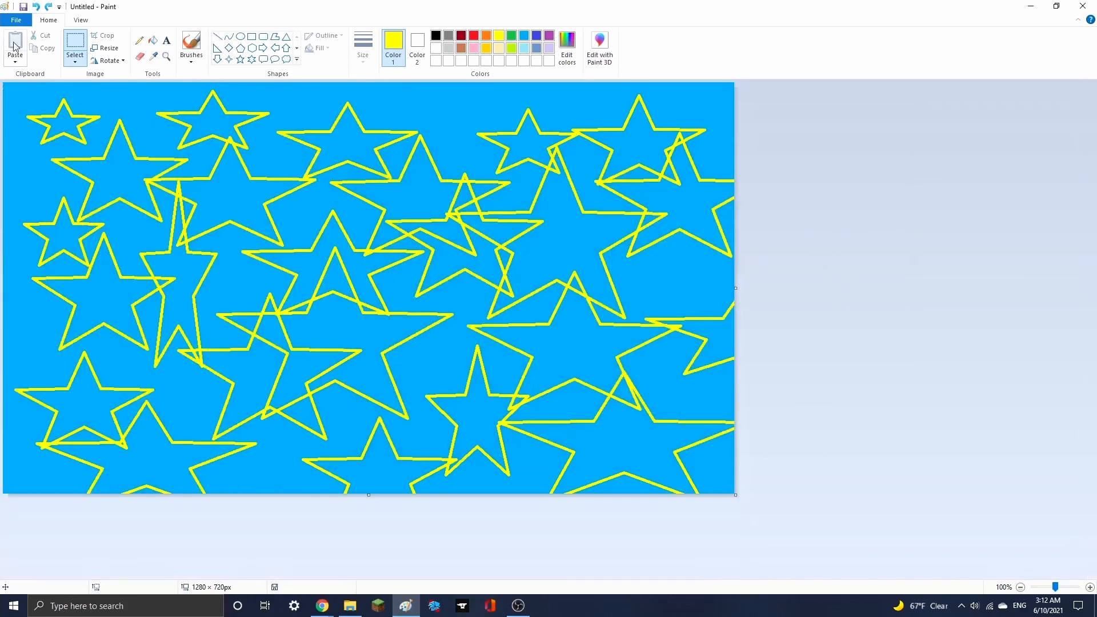
- Paste the "original" guardians picture from the Desktop onto the star background and position the group against the canvas's left edge
left_click(16, 66)
left_click(34, 90)
double_click(824, 256)
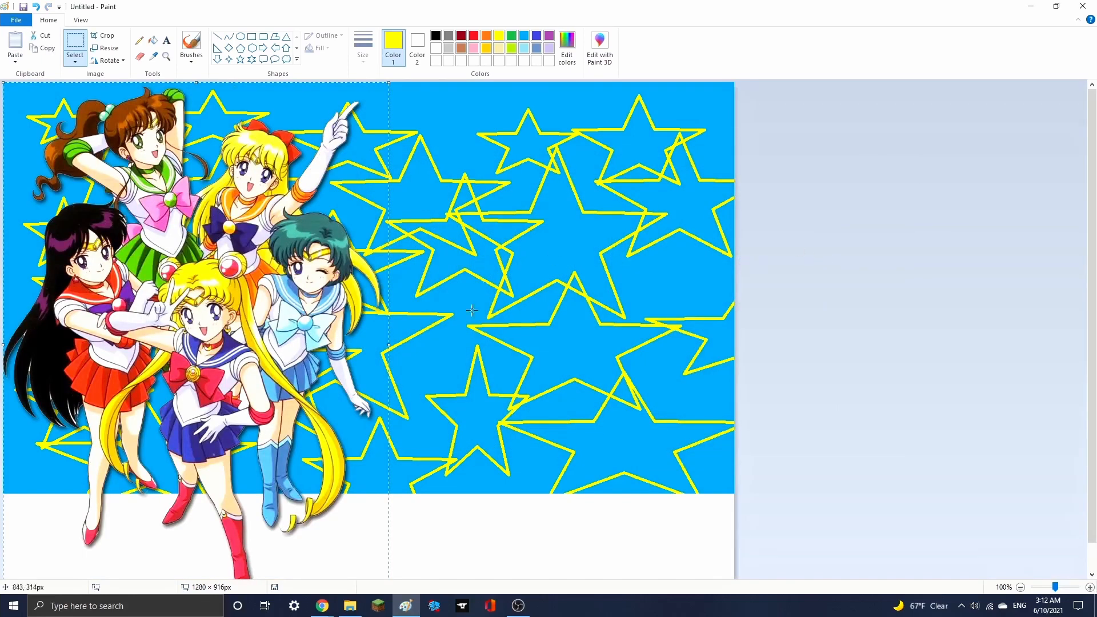
left_click_drag(215, 225, 429, 240)
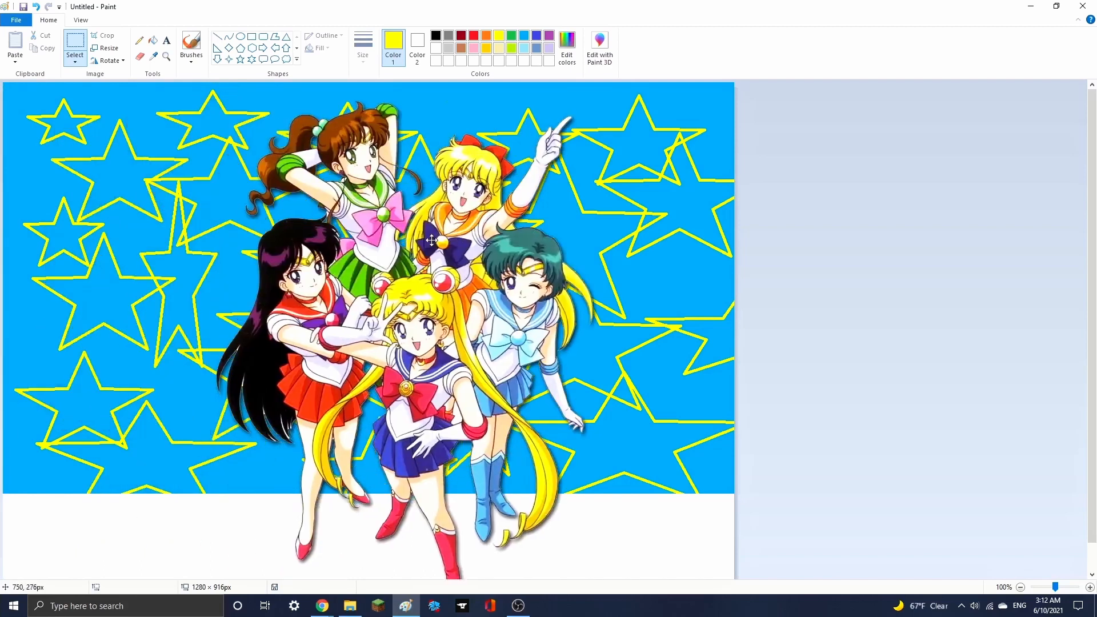
left_click_drag(462, 281, 312, 272)
mouse_move(231, 271)
left_mouse_down()
mouse_move(378, 286)
mouse_move(243, 283)
left_mouse_up()
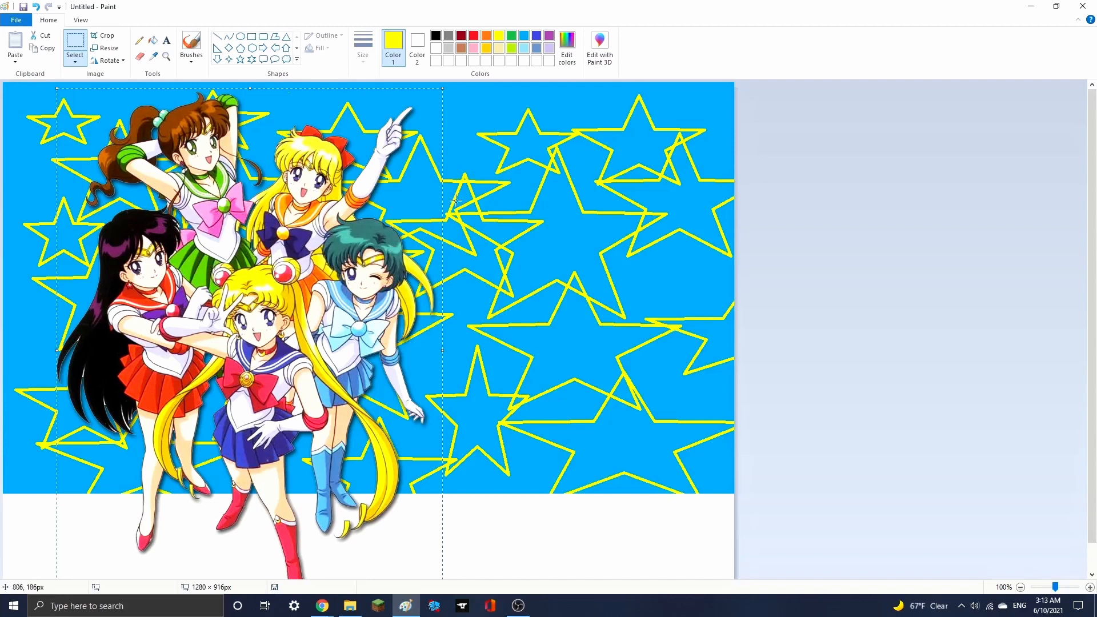
left_click_drag(342, 278, 270, 261)
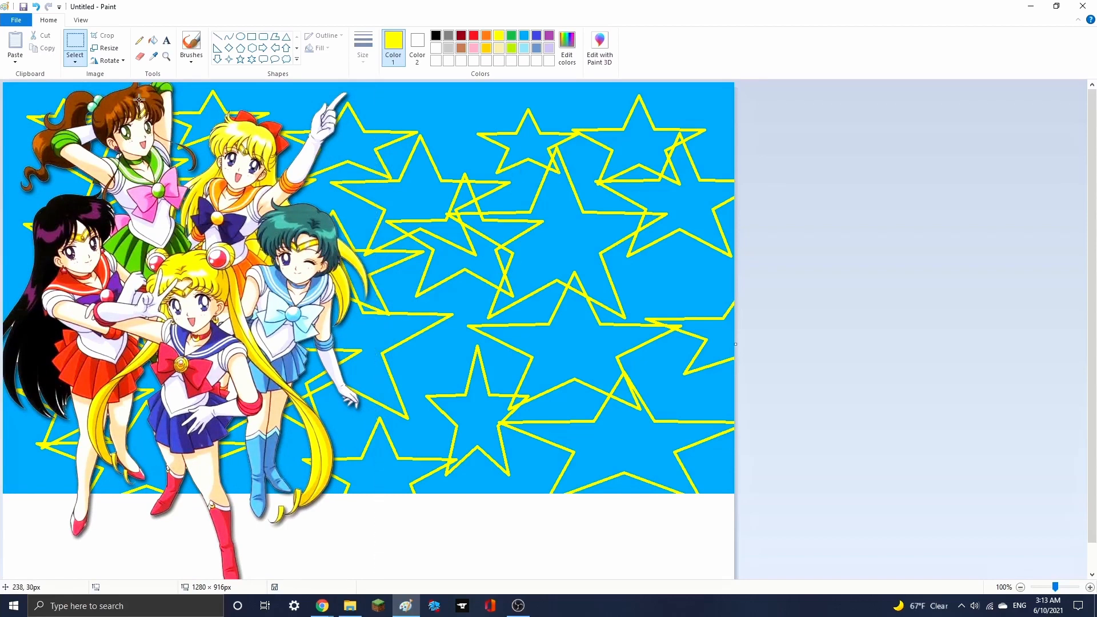
- Try the half-body Sailor Moon picture from the Desktop enlarged to about 613 x 560 px beside the guardians, and undo the paste
left_click(15, 62)
left_click(38, 87)
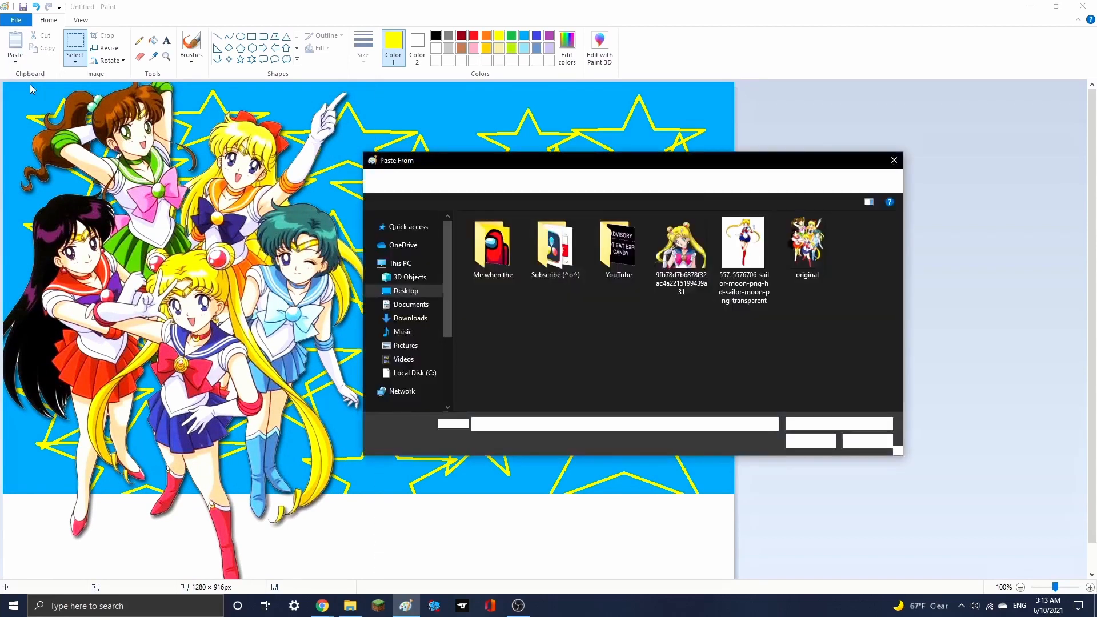
double_click(691, 252)
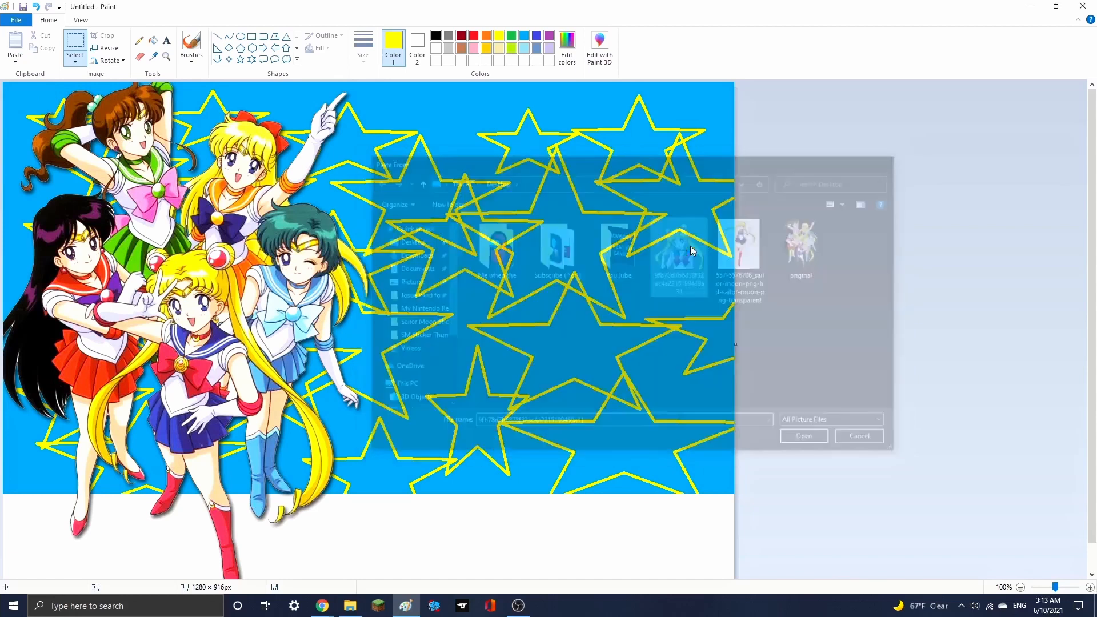
left_click_drag(194, 237, 640, 342)
left_click_drag(384, 128, 369, 120)
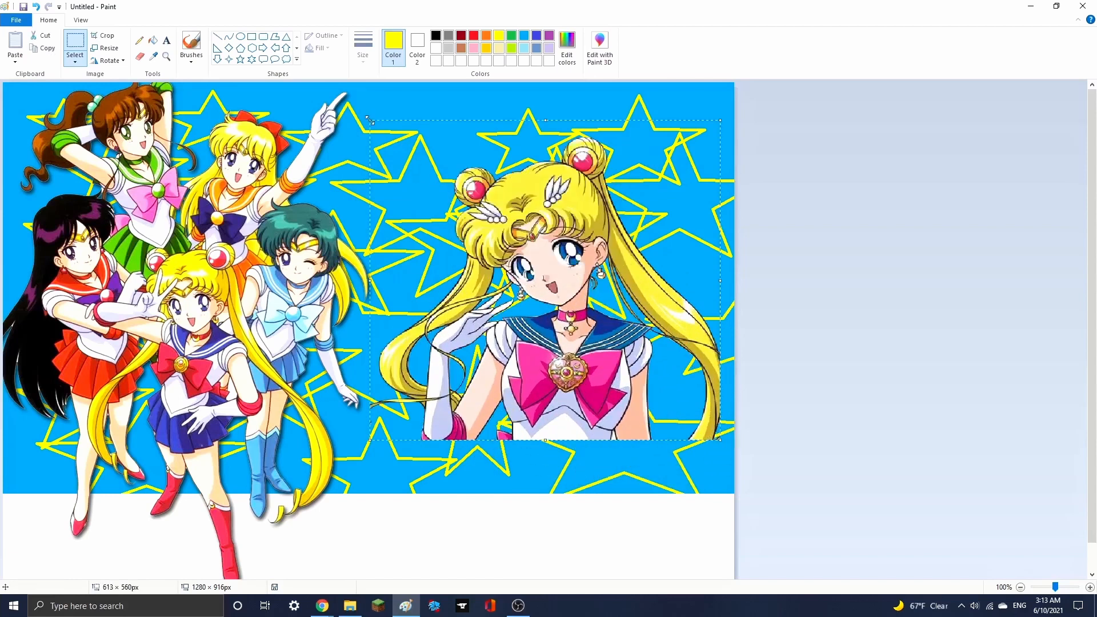
left_click(38, 8)
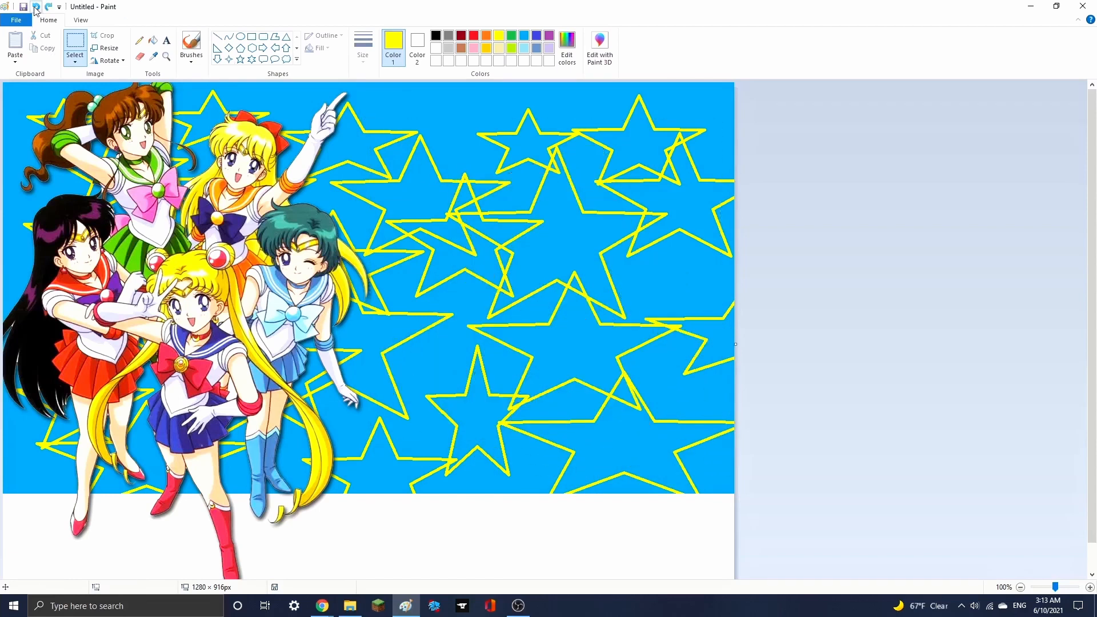
- Paste the half-body Sailor Moon picture from the Desktop and position it in the lower-right corner of the star background
left_click(15, 60)
left_click(38, 87)
double_click(681, 266)
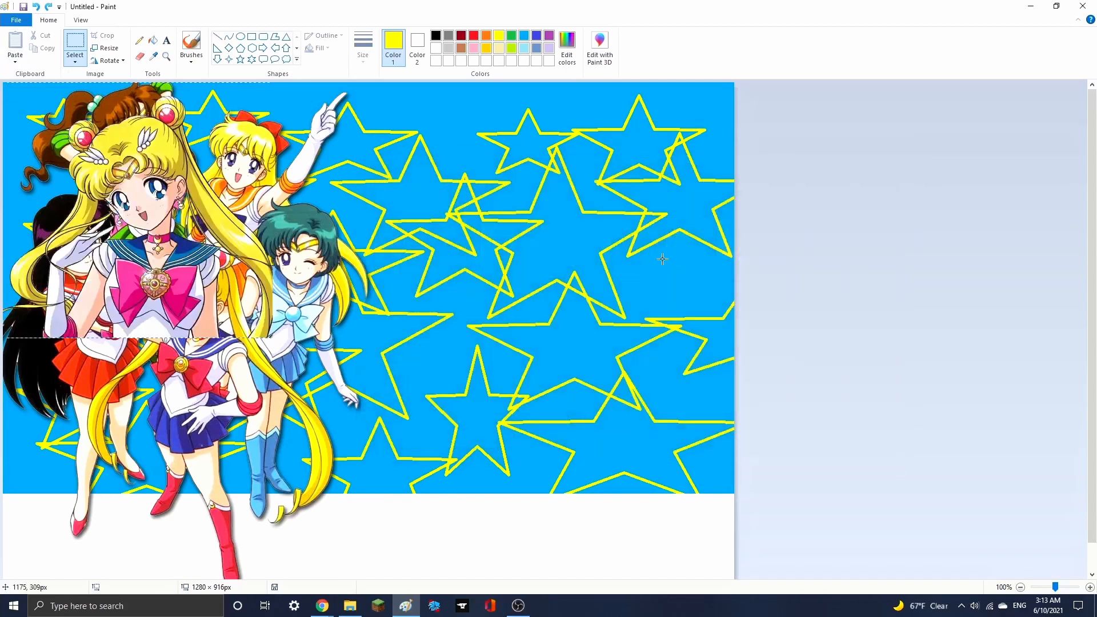
left_click_drag(96, 211, 558, 367)
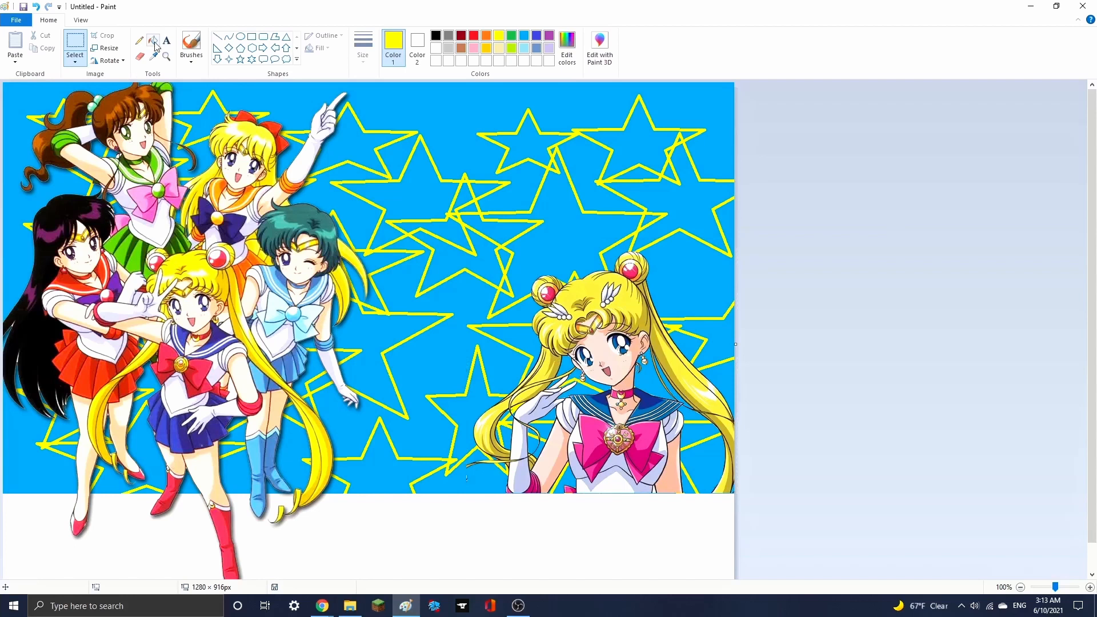
- Shorten the canvas to 1280 x 720 px, cutting off the white strip below the star background
left_click(108, 49)
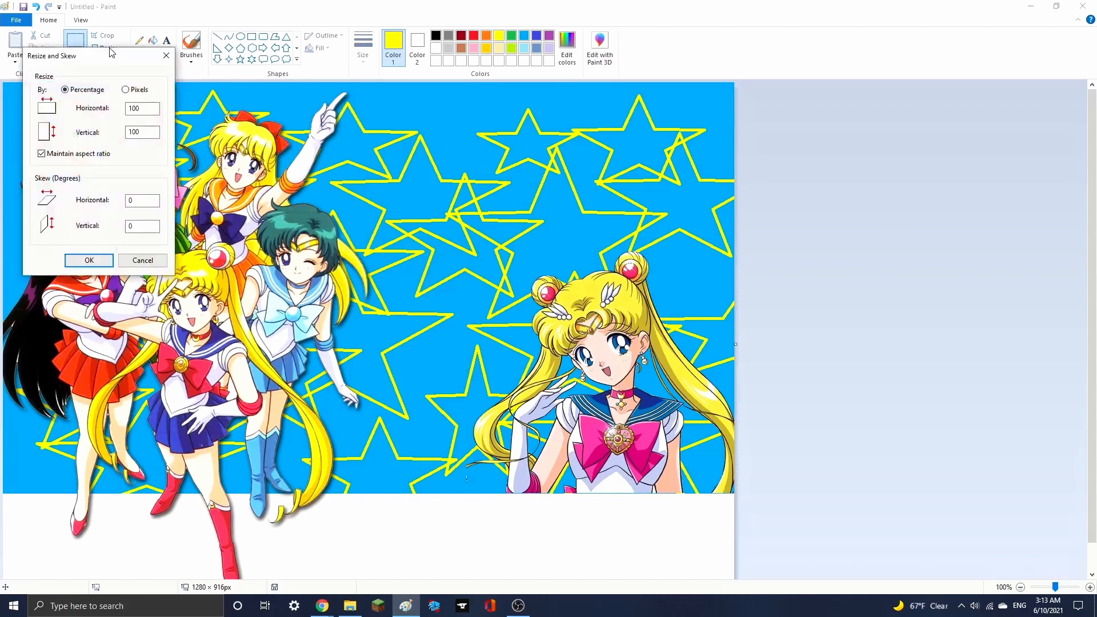
left_click(166, 59)
scroll(365, 343, "down", 1)
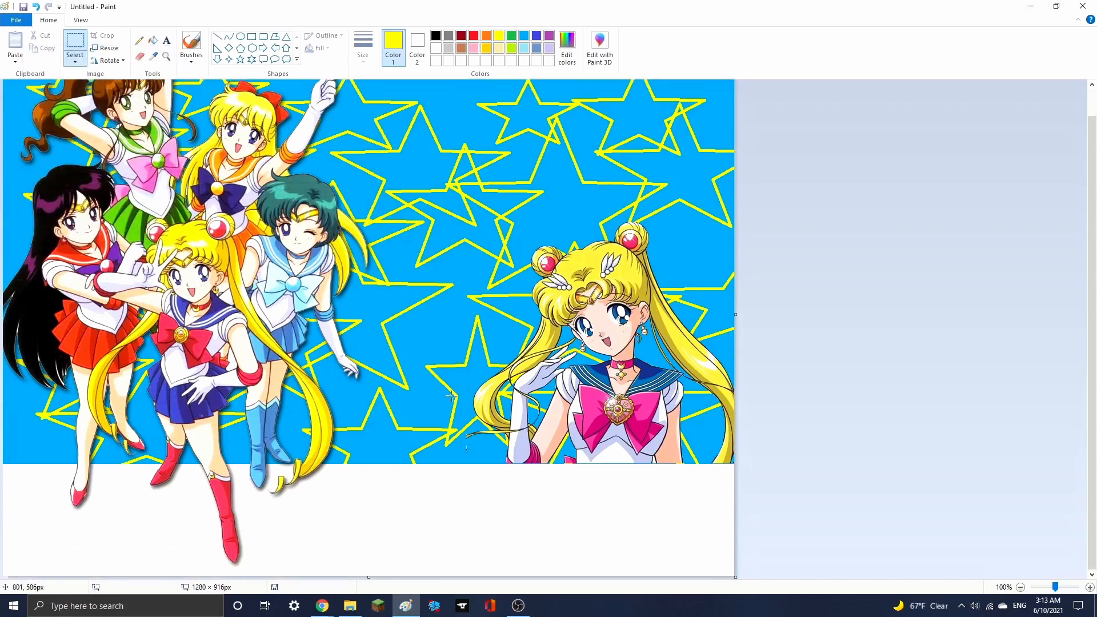
left_click_drag(375, 579, 379, 504)
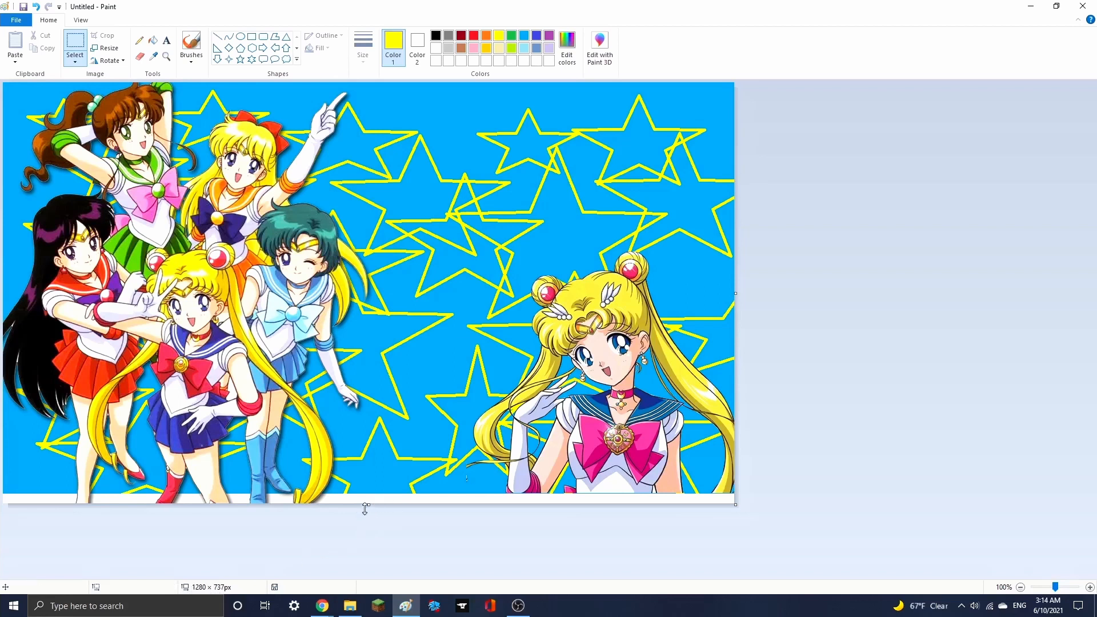
left_click_drag(368, 504, 373, 494)
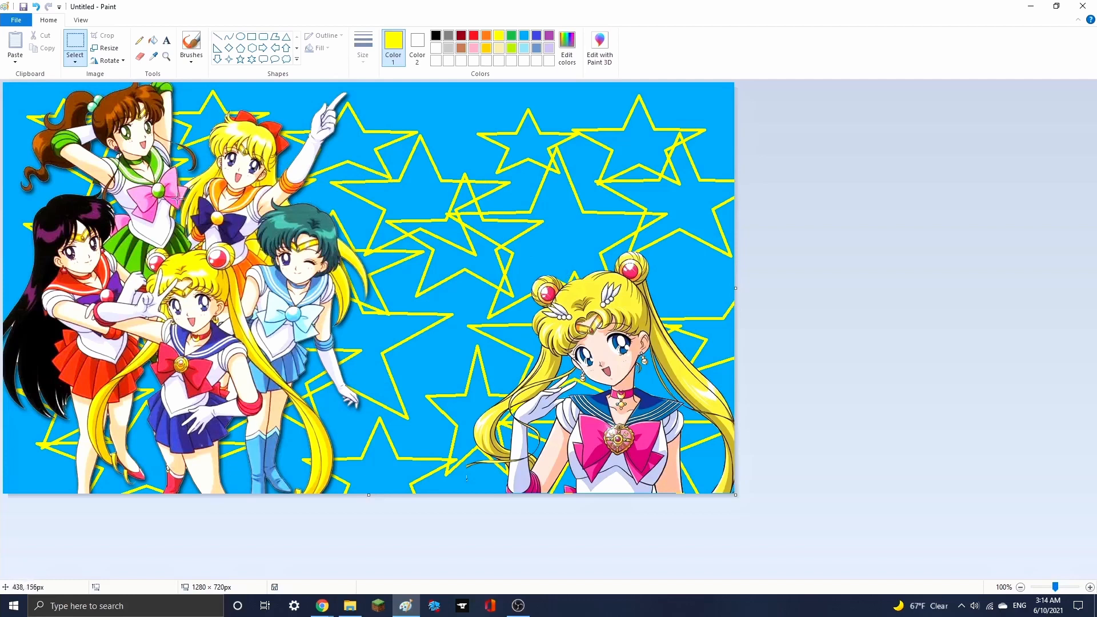
- Add the two-line title "SAILOR MOON / TRADING CARDS" in yellow beside the guardians and move it up above the half-body Sailor Moon
left_click(166, 41)
left_click_drag(347, 138, 416, 177)
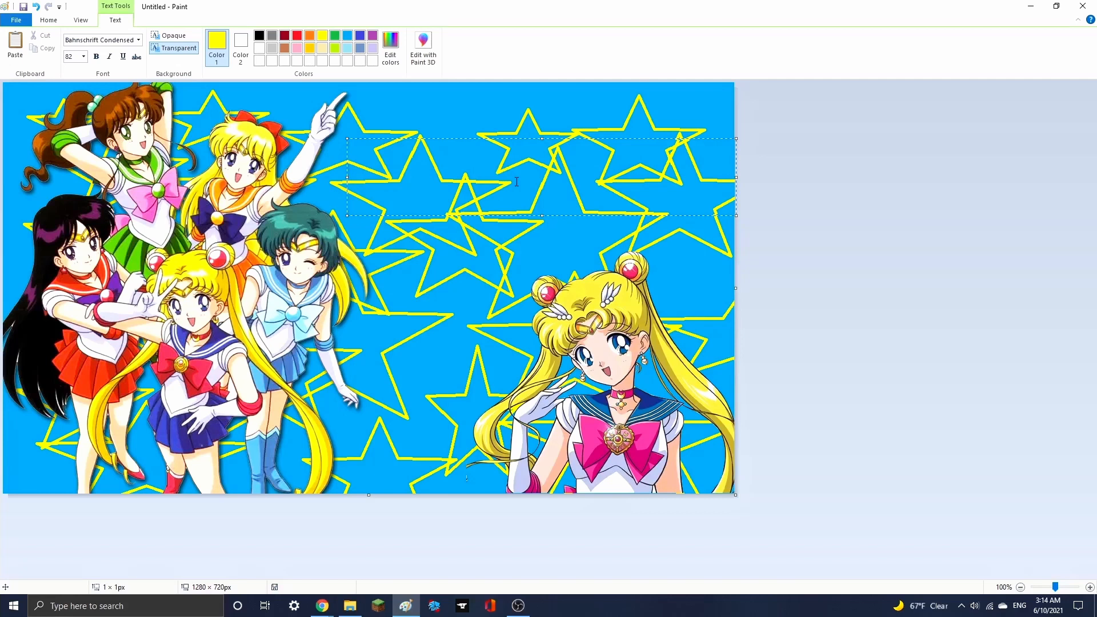
type("SAILOR")
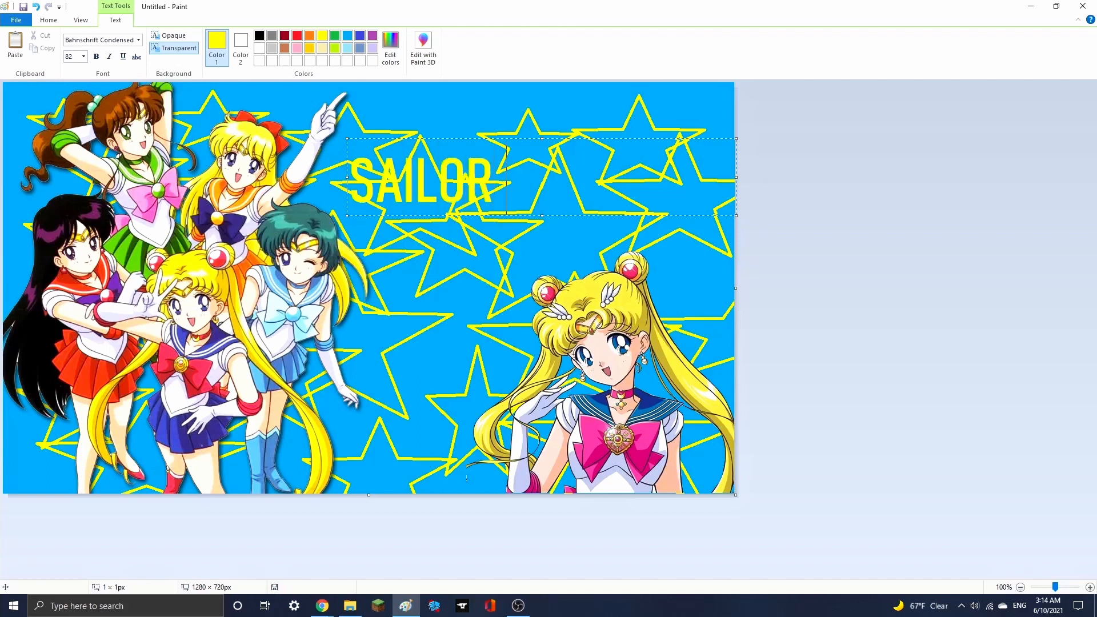
type(" MOON")
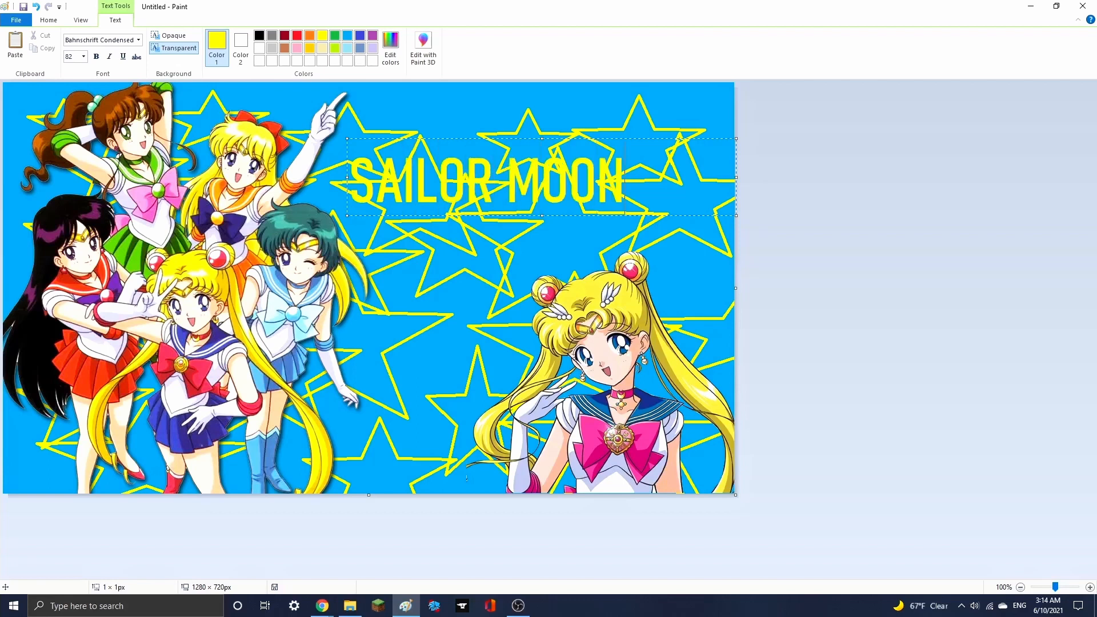
key("Return")
type("T")
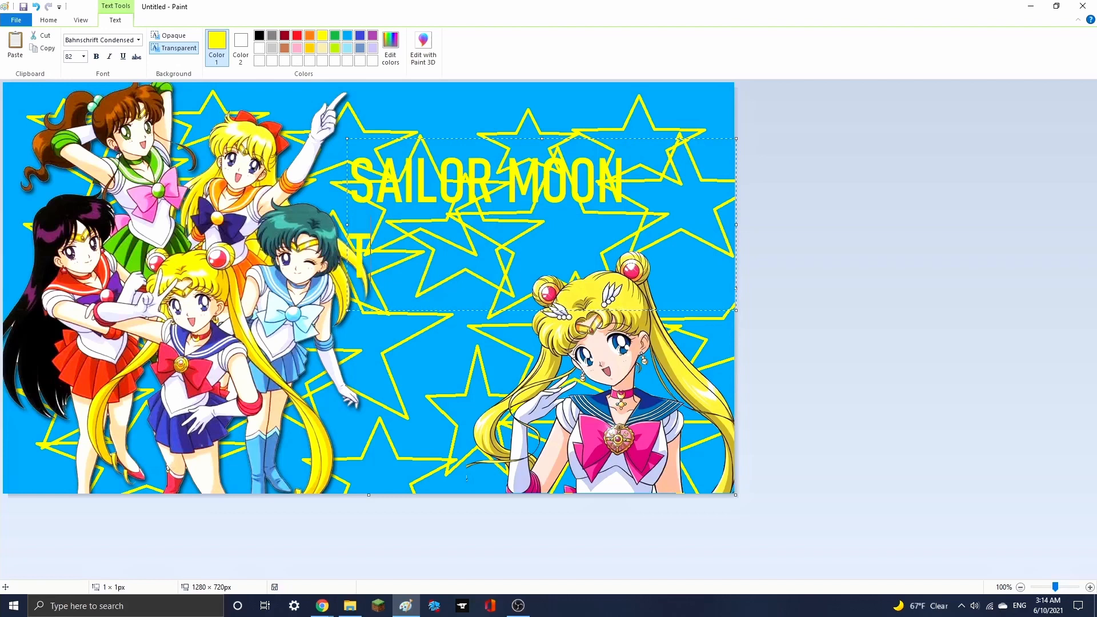
type("RADIN")
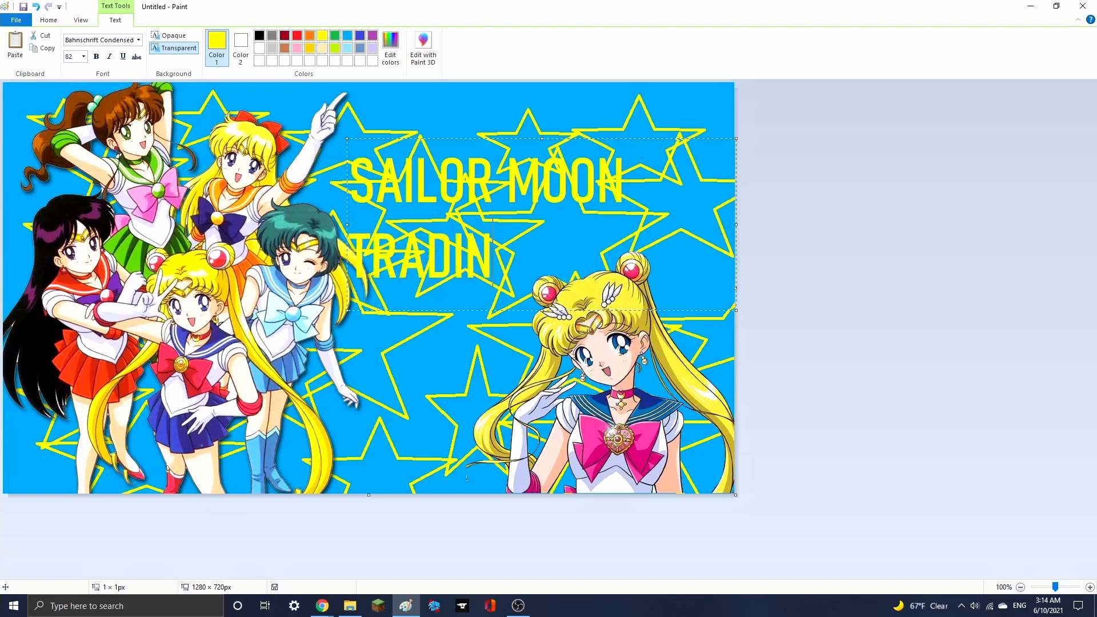
type("G CARDS")
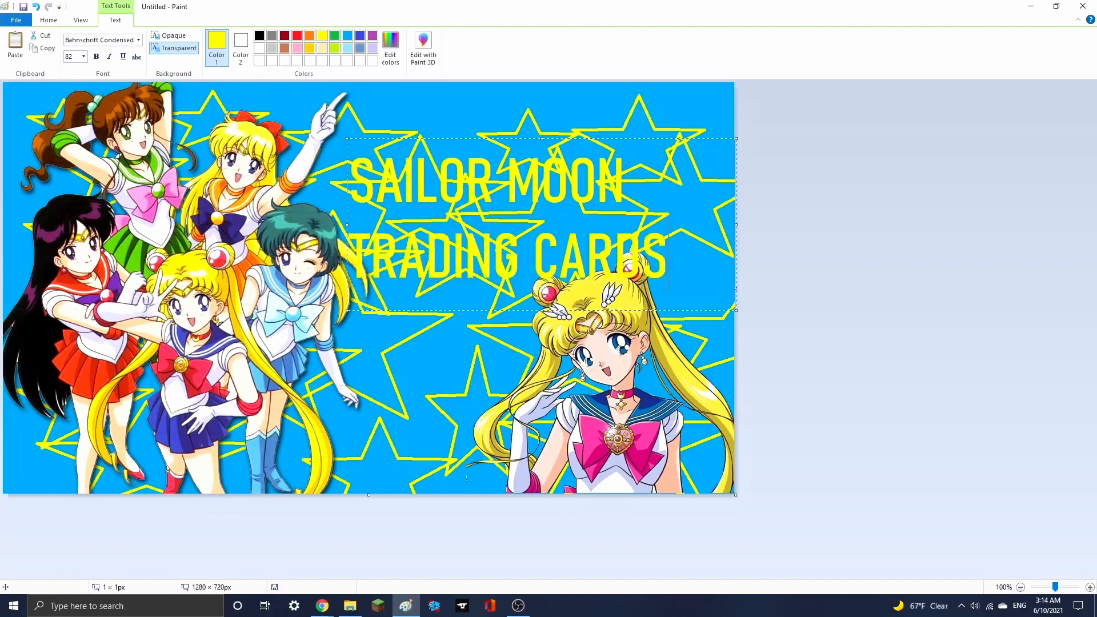
left_click_drag(695, 139, 695, 107)
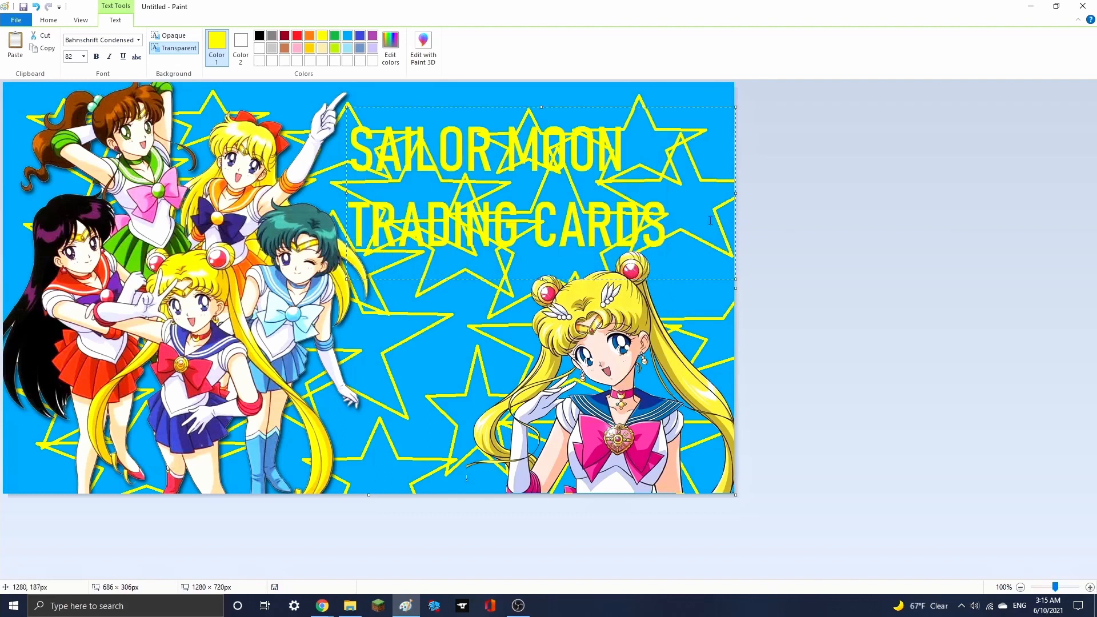
- Try white as the colour of the whole title text
left_click_drag(680, 238, 323, 130)
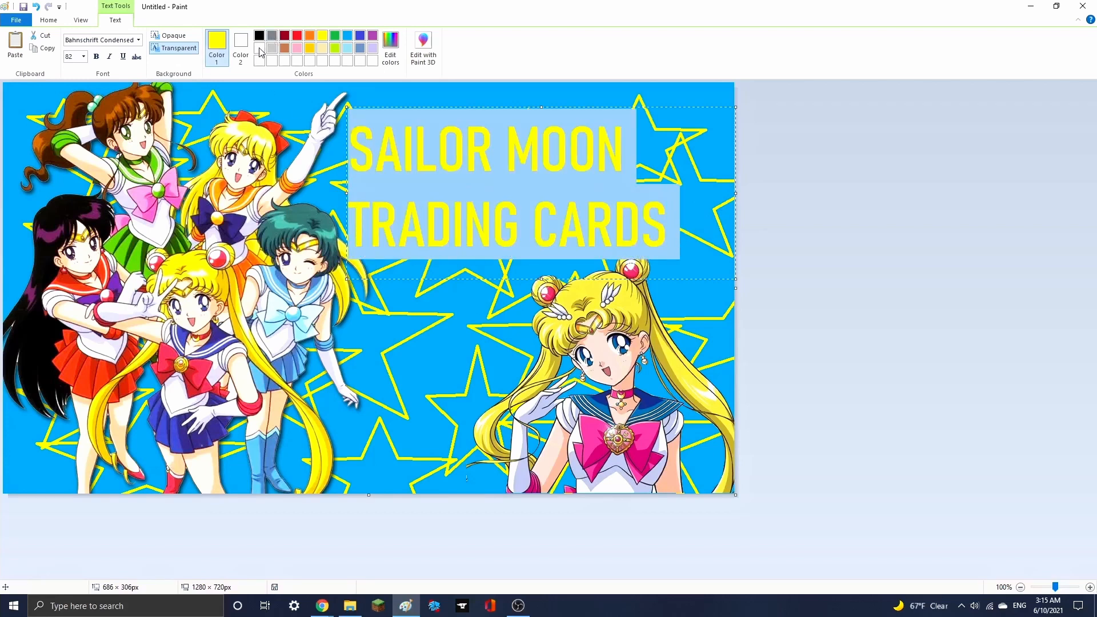
left_click(260, 50)
left_click(658, 190)
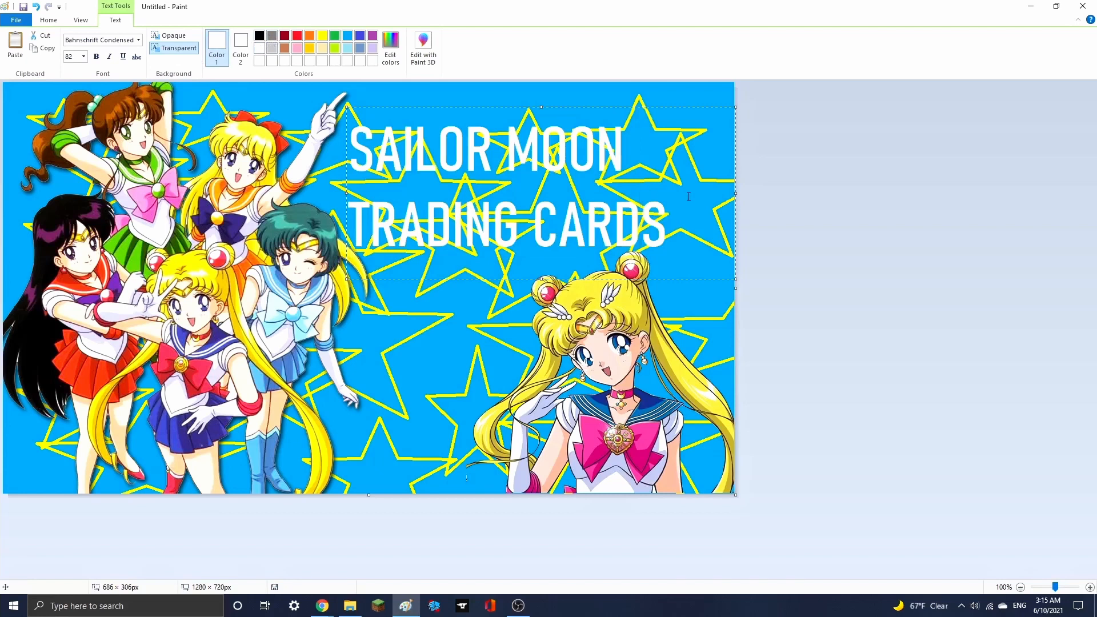
- Recolour the whole title text black
key("ctrl+a")
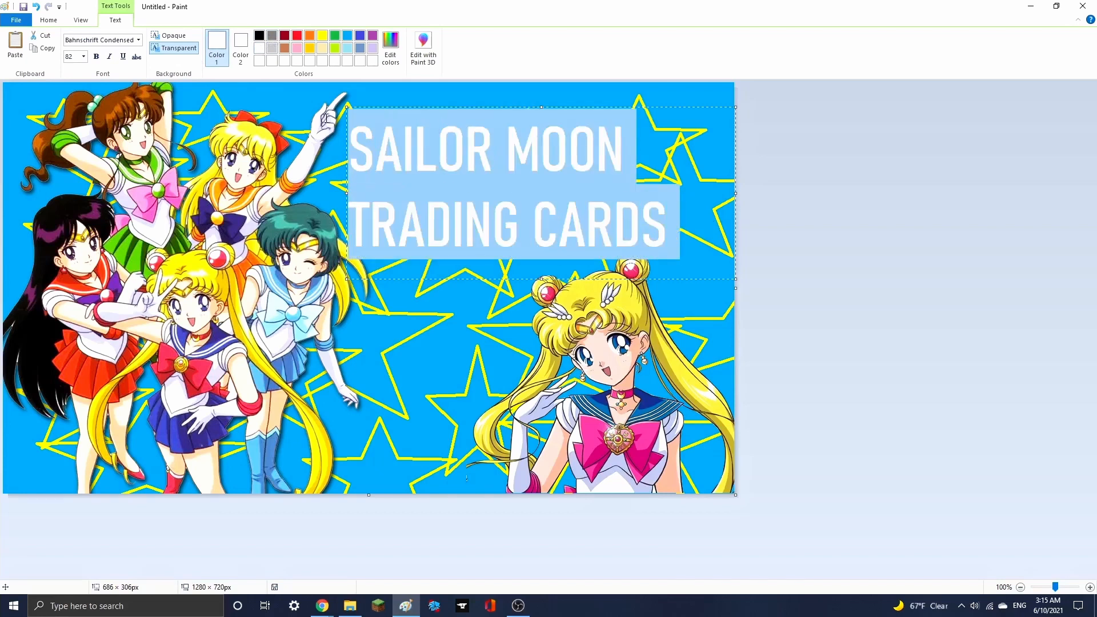
left_click(260, 36)
left_click(655, 190)
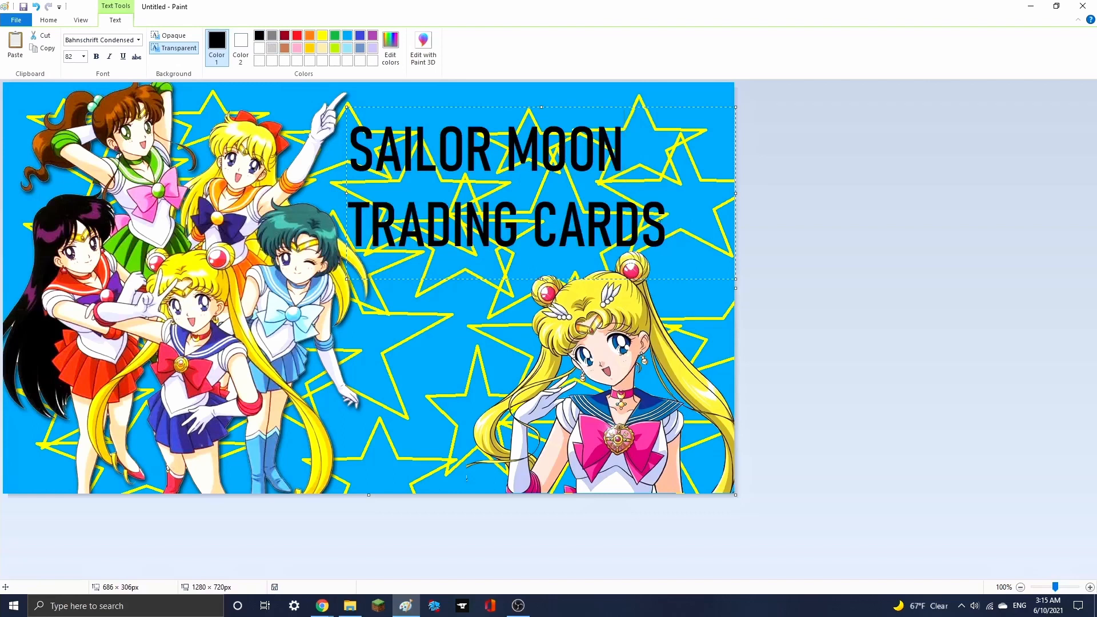
- Make the title text bold and set its font size to 100
key("ctrl+b")
key("ctrl+a")
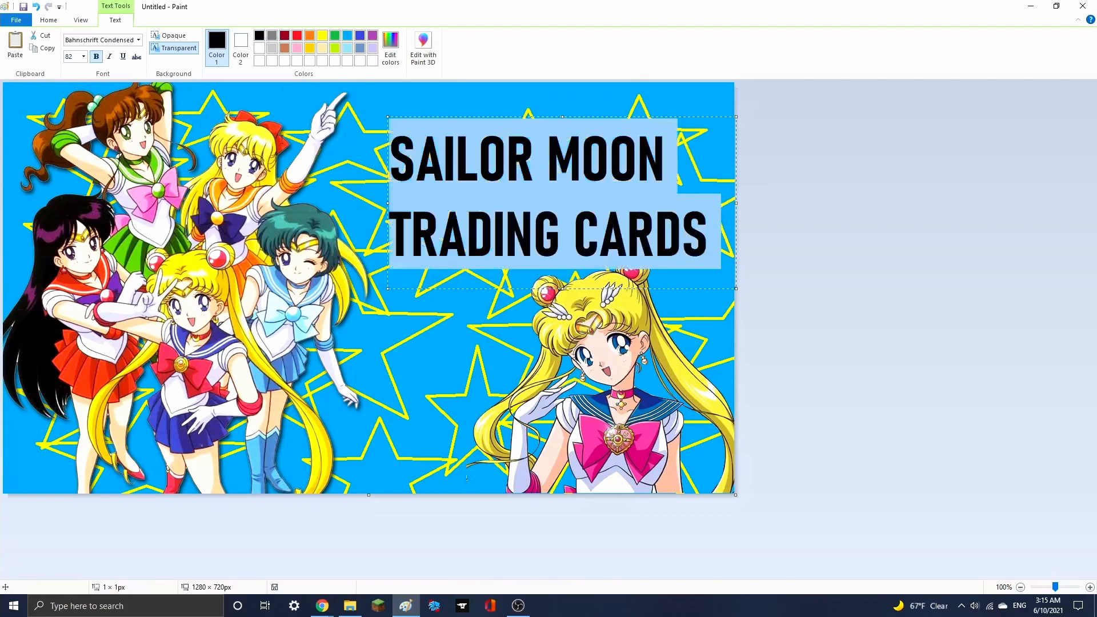
left_click(84, 57)
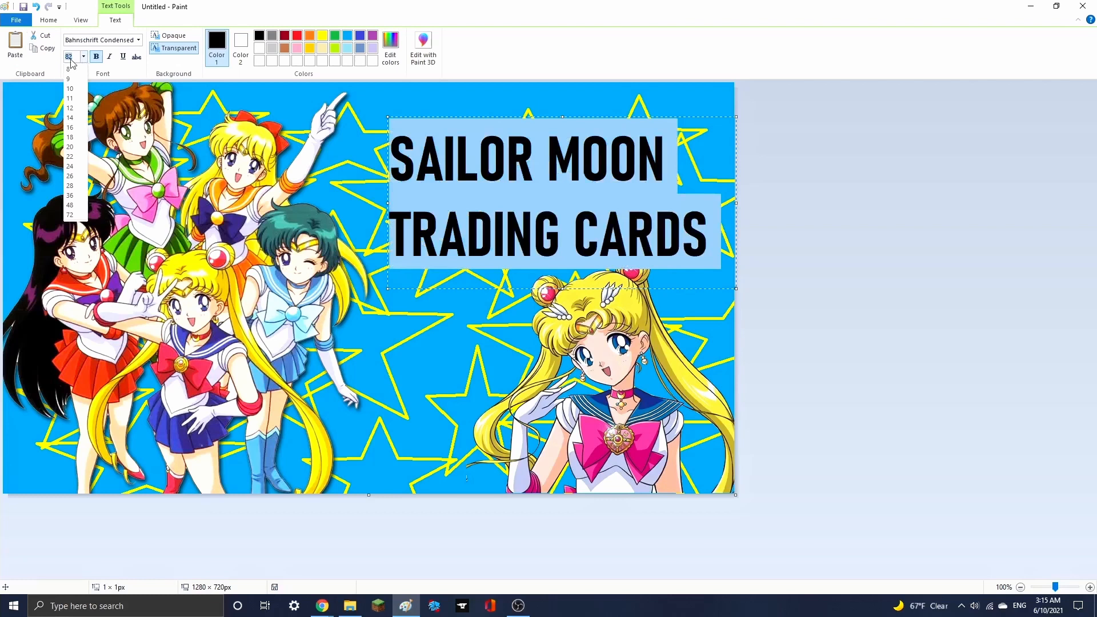
type("100")
key("Return")
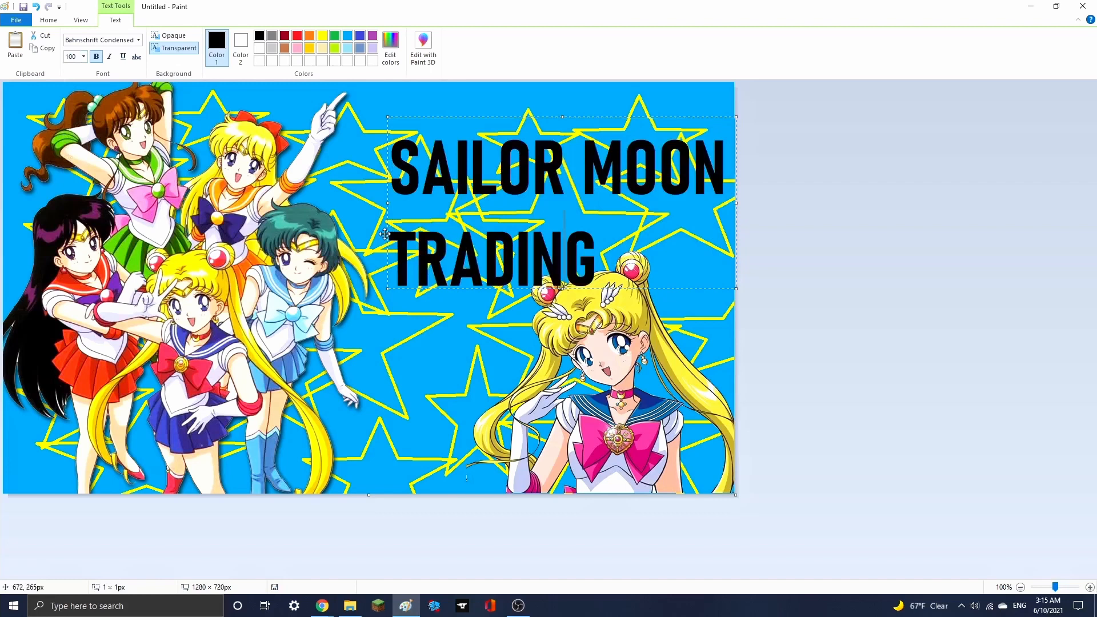
- Resize the title's text box to about 698 x 340 px so both lines fit, and position it in the canvas's upper-right area
left_click_drag(396, 235, 342, 227)
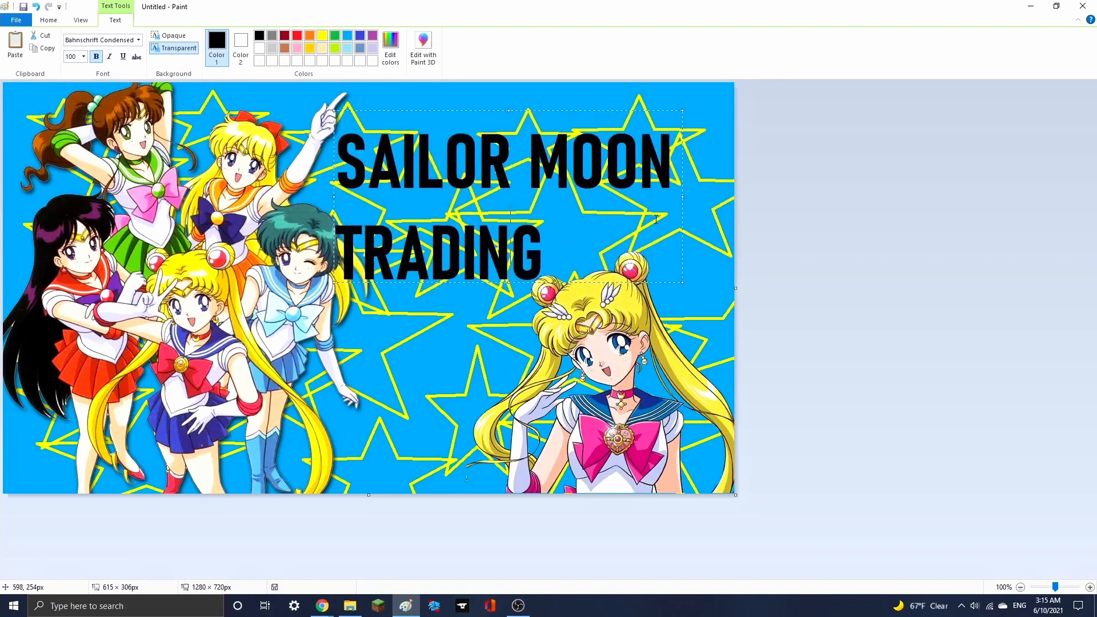
left_click_drag(683, 196, 730, 197)
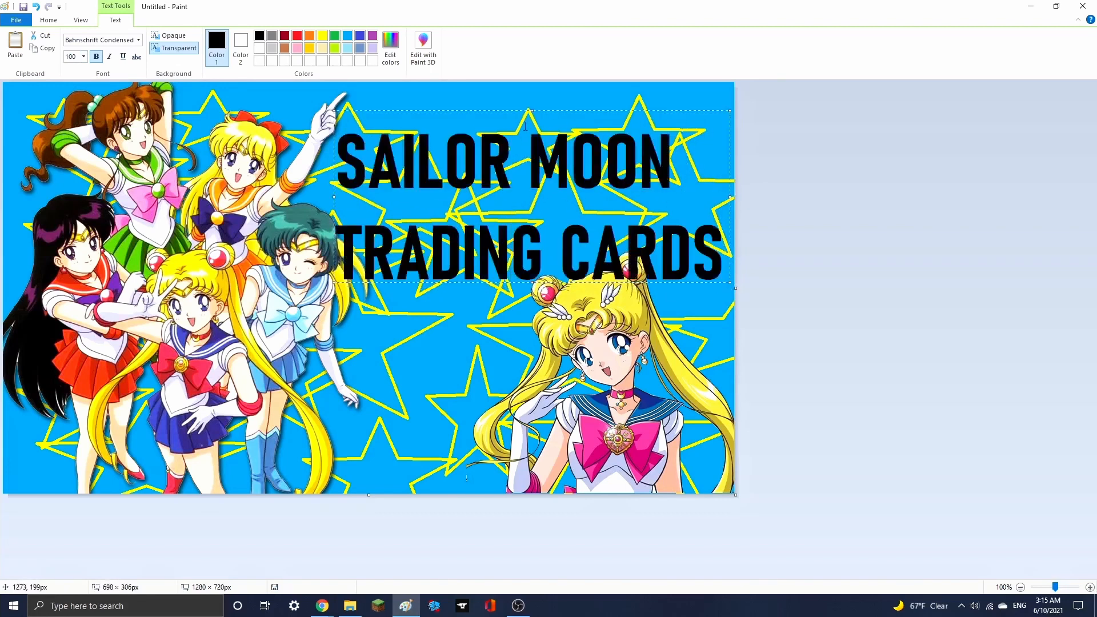
left_click_drag(509, 110, 515, 90)
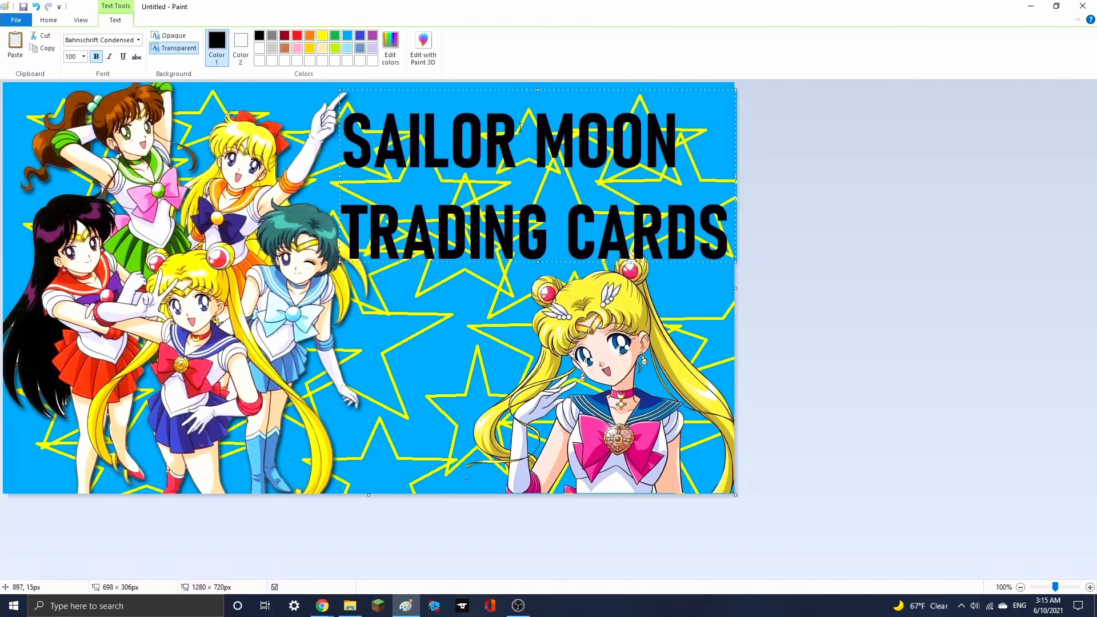
left_click_drag(539, 262, 546, 280)
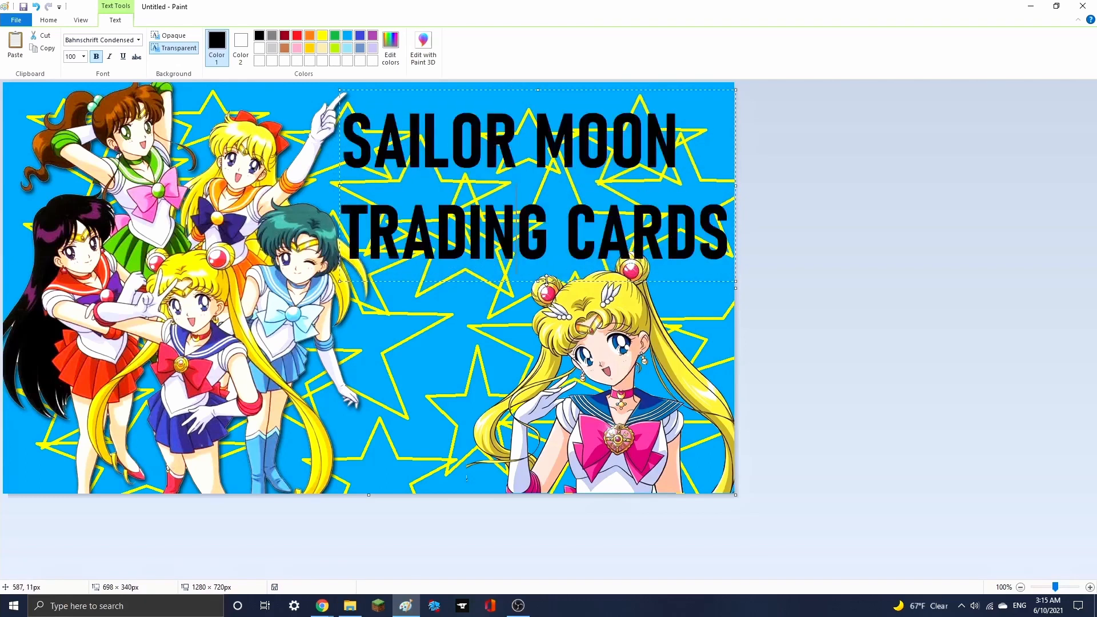
- Try pink on the title text, return it to black and commit the text to the canvas
left_click_drag(729, 235, 334, 138)
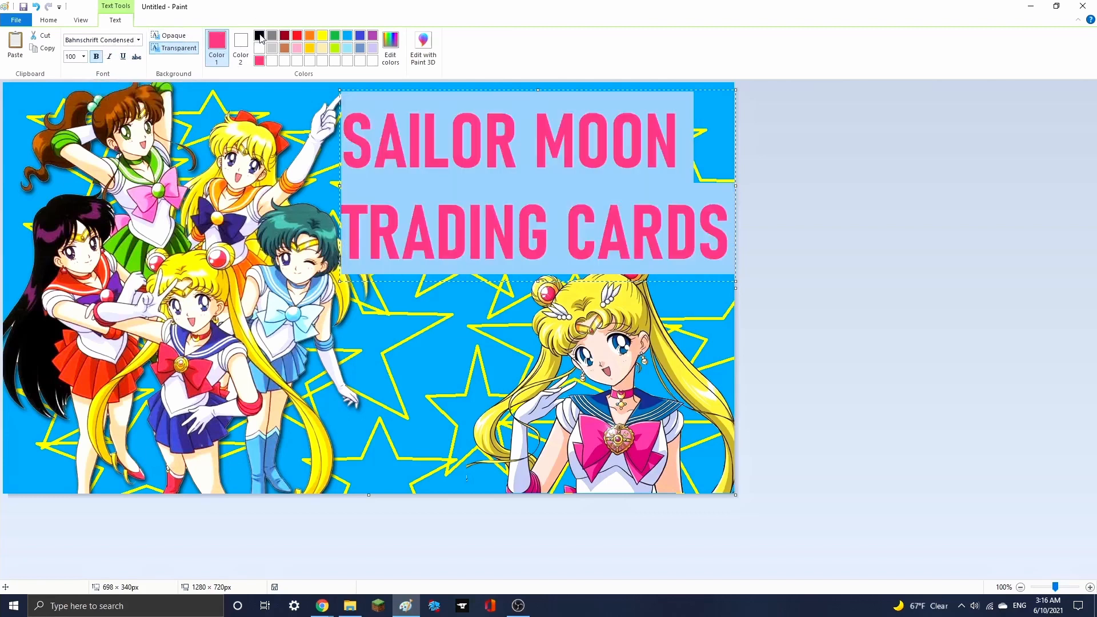
left_click(259, 36)
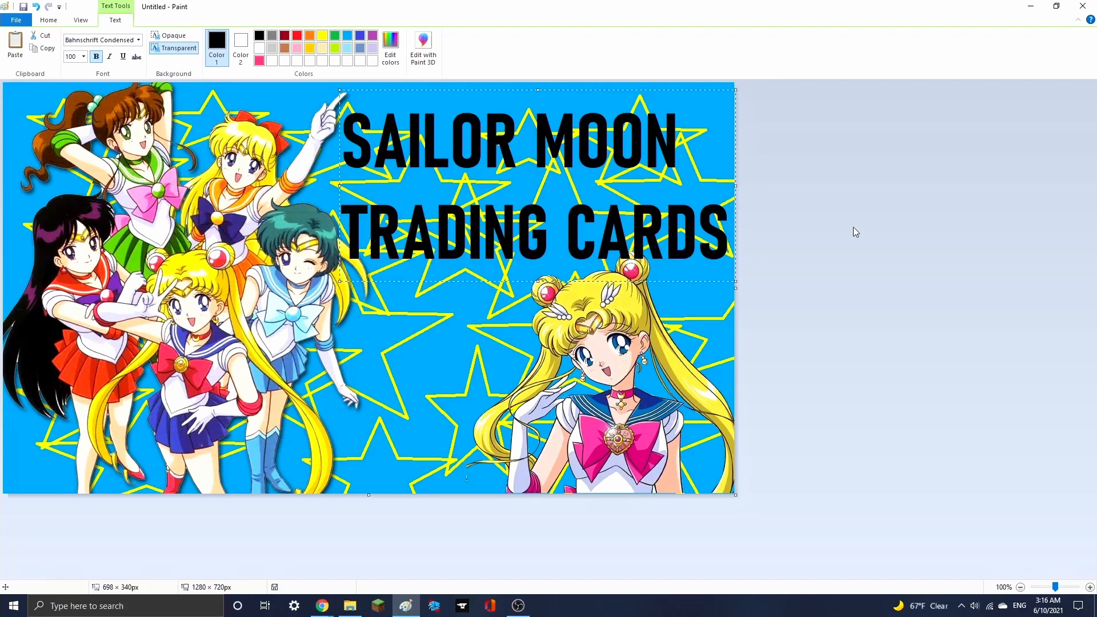
left_click(281, 394)
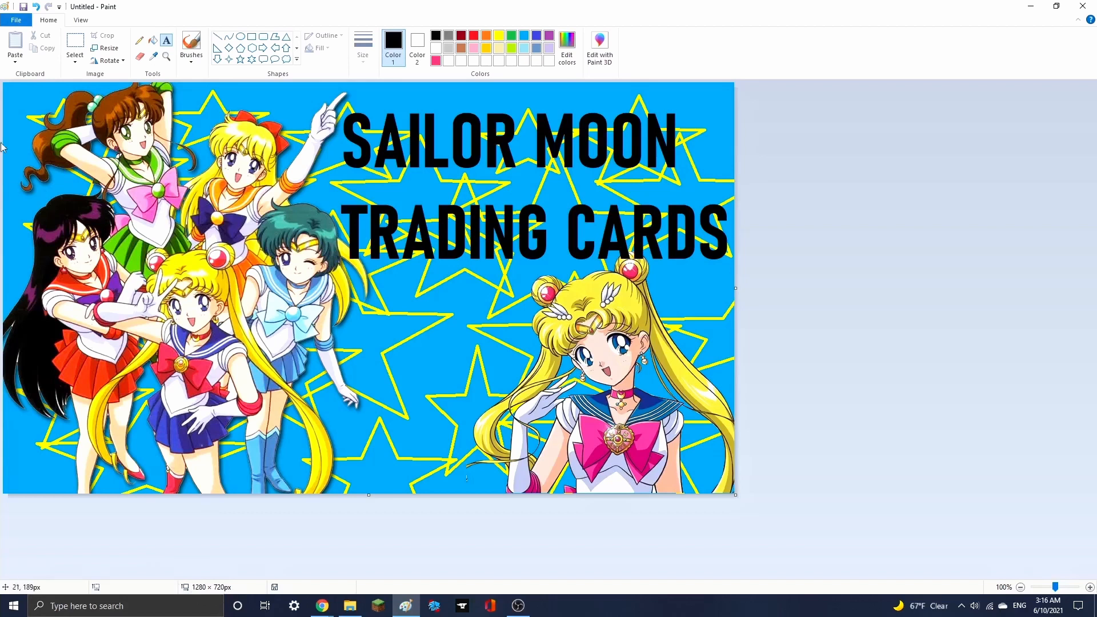
- Start saving the picture under a new name and browse to Desktop > YouTube > Sailor Moon Sticker Cards > SM Sticker Thumbnail
left_click(16, 20)
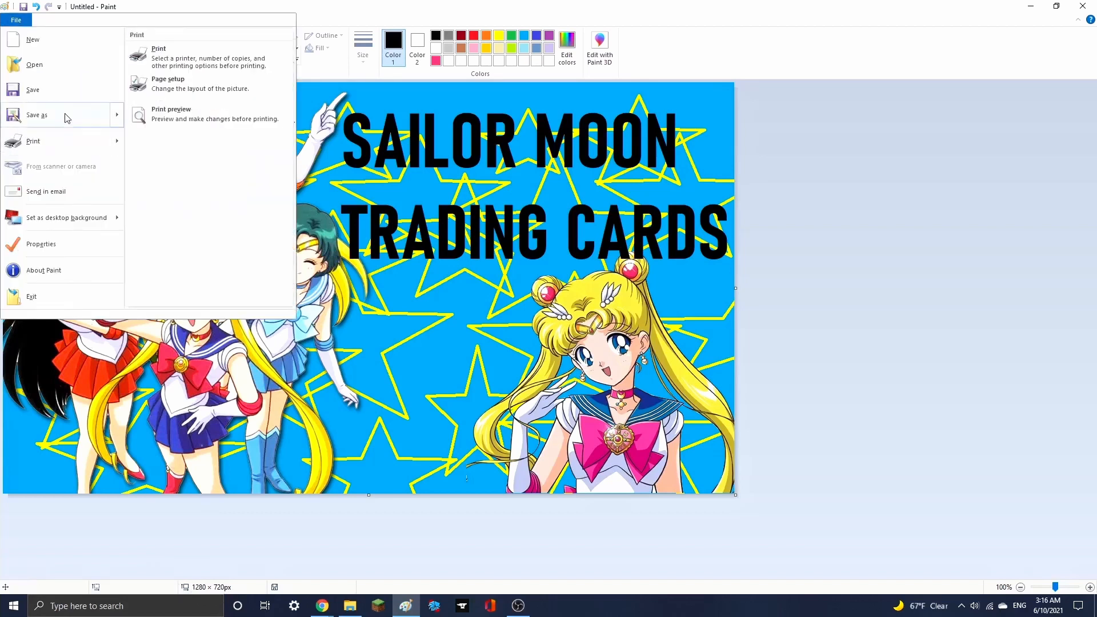
left_click(64, 113)
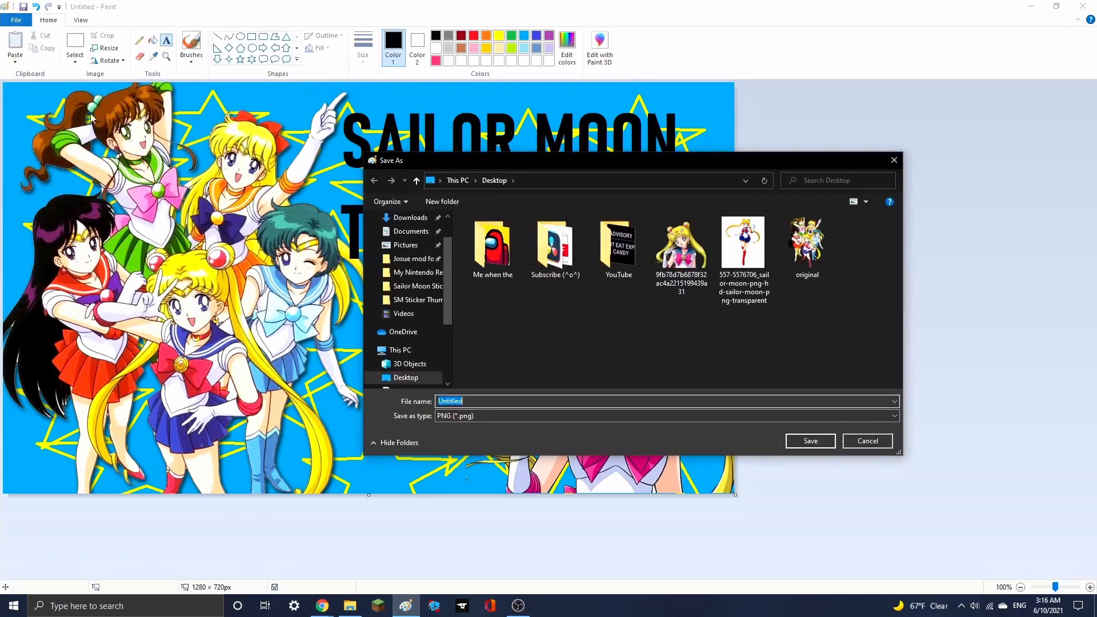
double_click(617, 257)
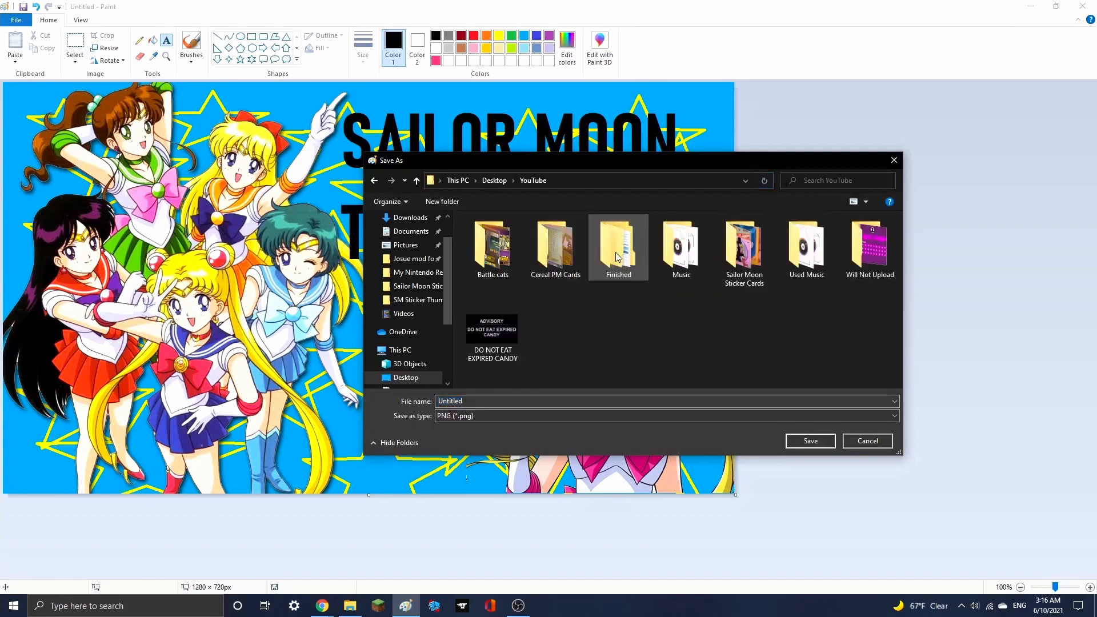
left_click(766, 263)
double_click(765, 263)
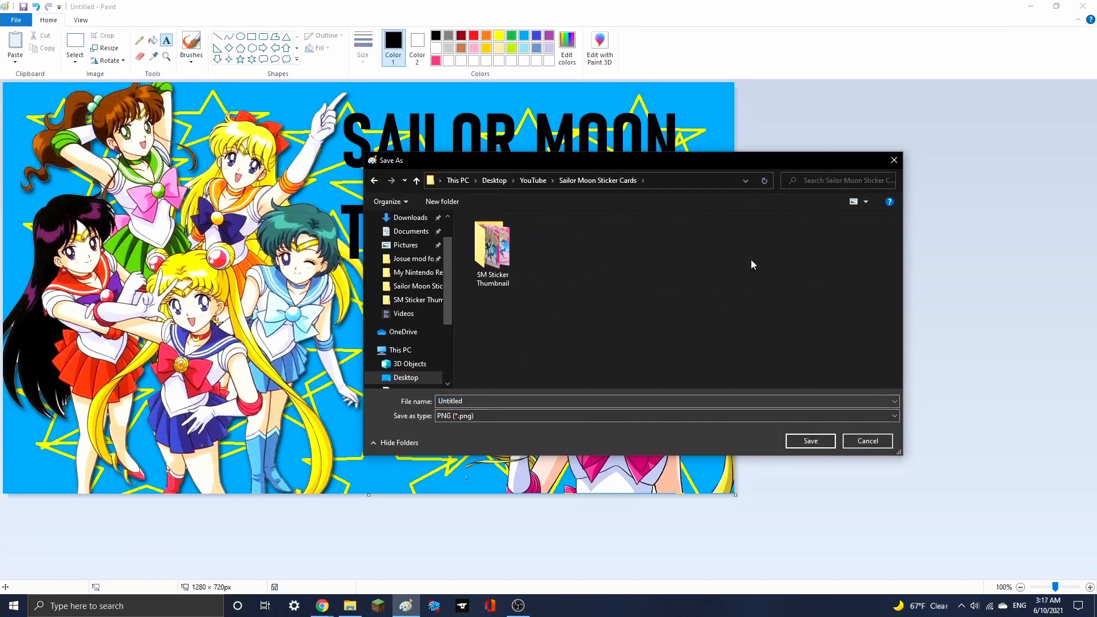
double_click(519, 261)
- Name the file newthumbnail2 and save it as PNG
double_click(507, 401)
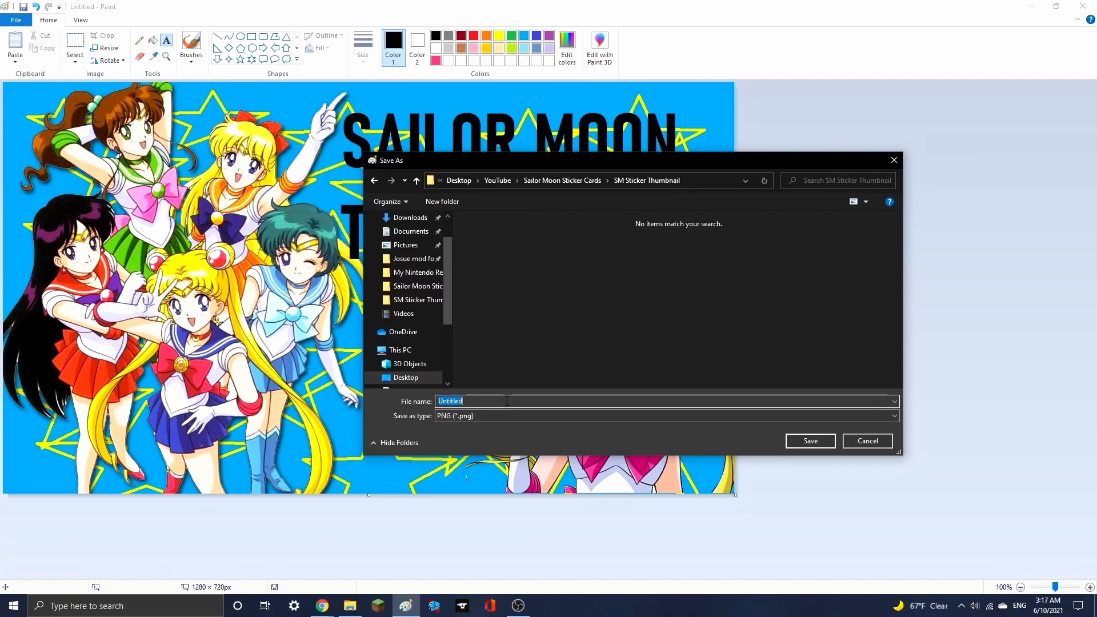
key("BackSpace")
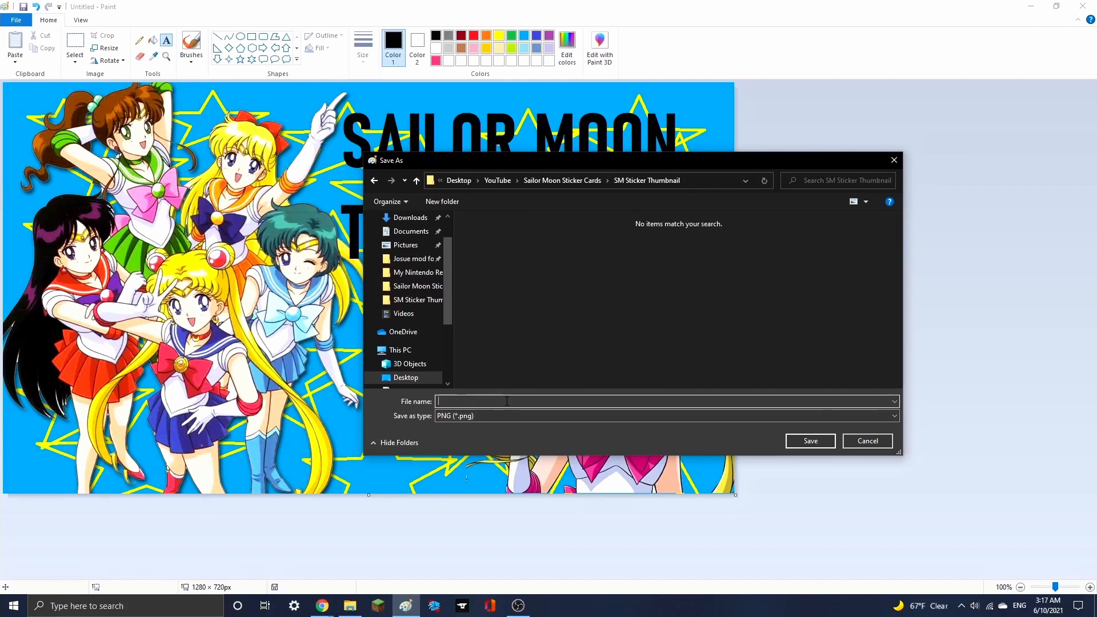
type("N")
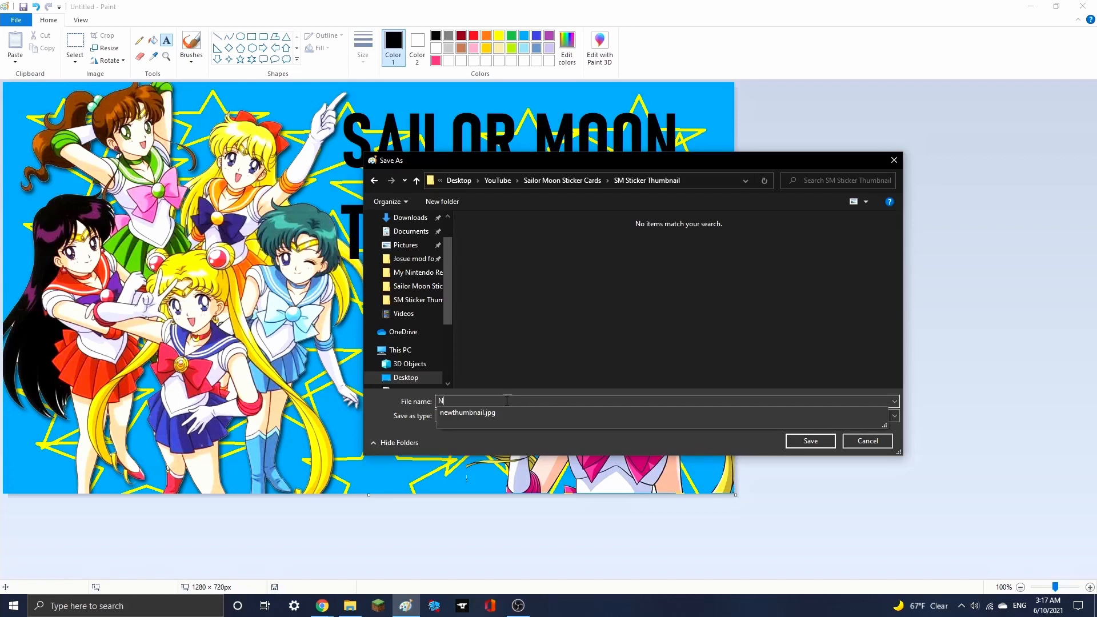
key("BackSpace")
type("new")
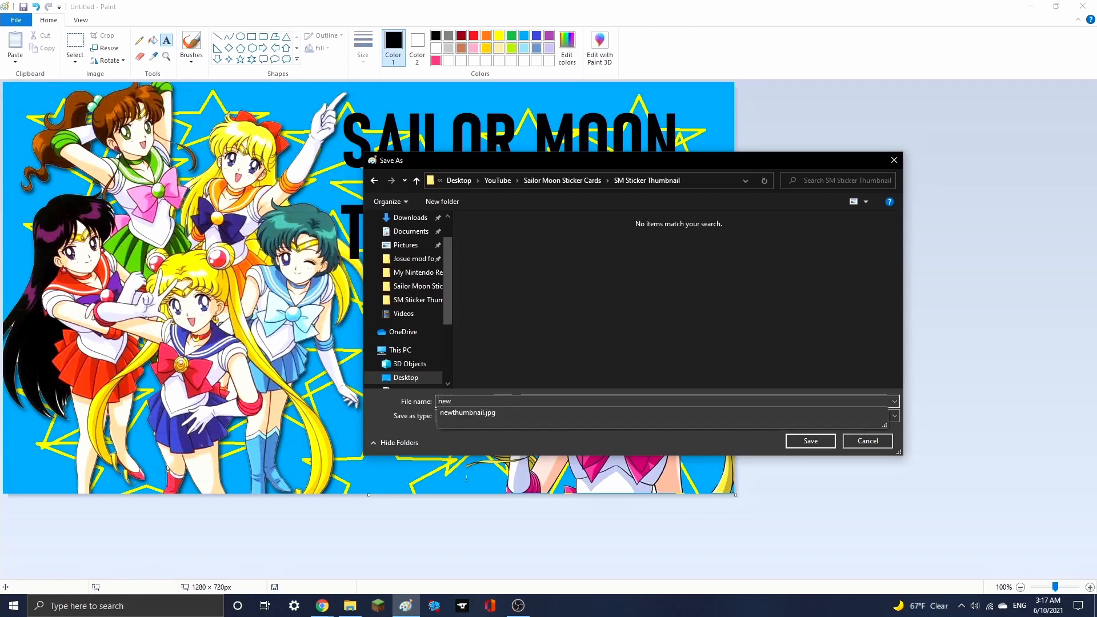
type("thumbnail")
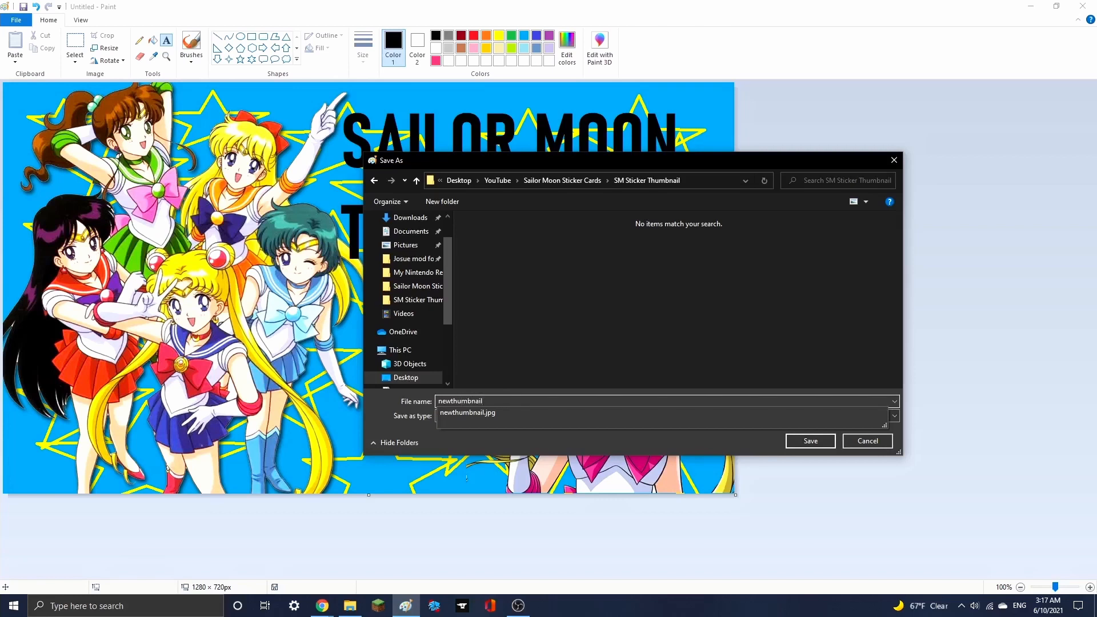
type("2")
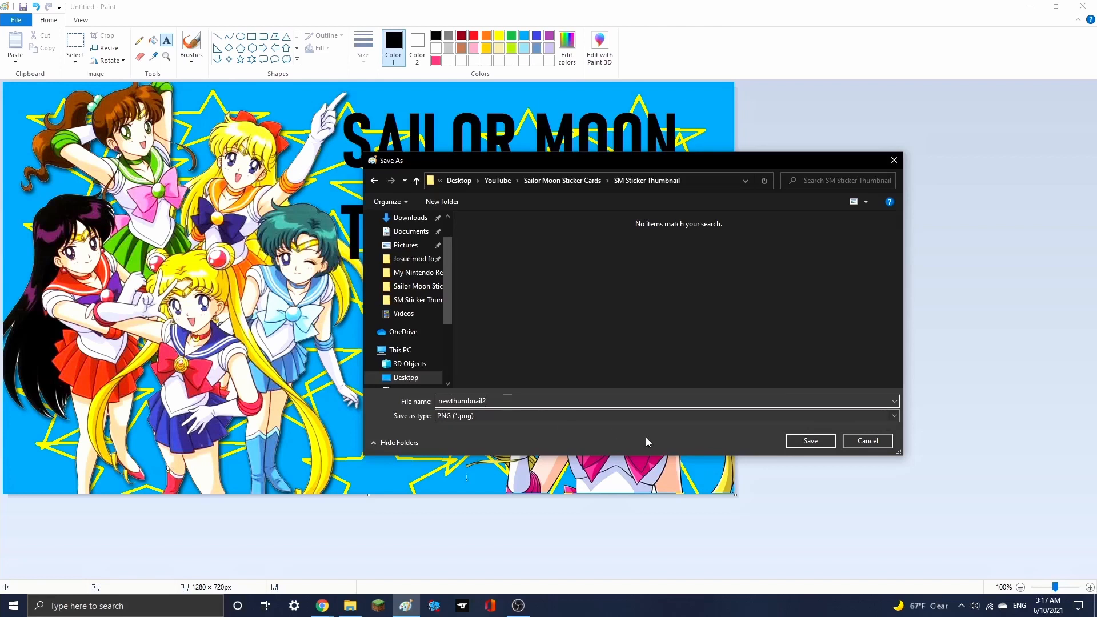
left_click(811, 440)
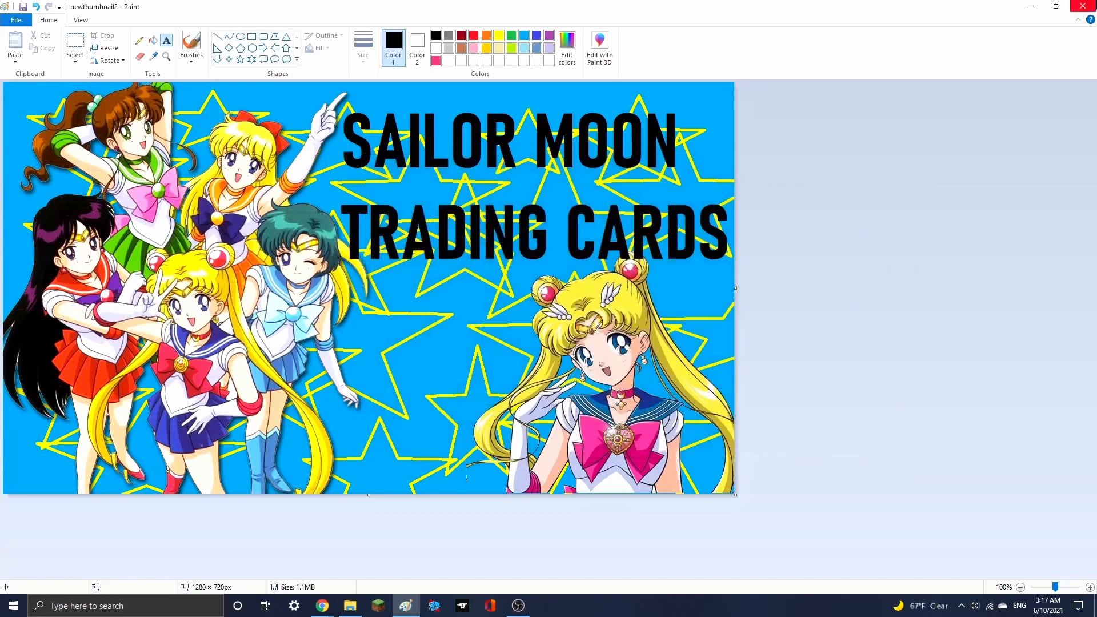
- Close Paint and check the saved thumbnail in the SM Sticker Thumbnail folder in File Explorer
left_click(1083, 7)
left_click(348, 607)
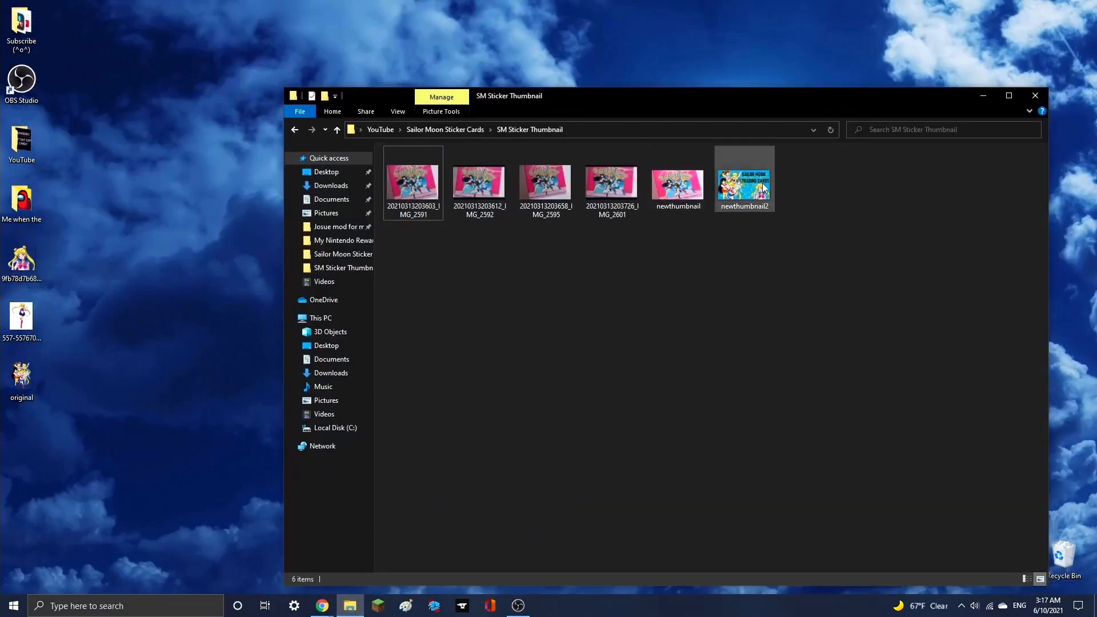
left_click(980, 96)
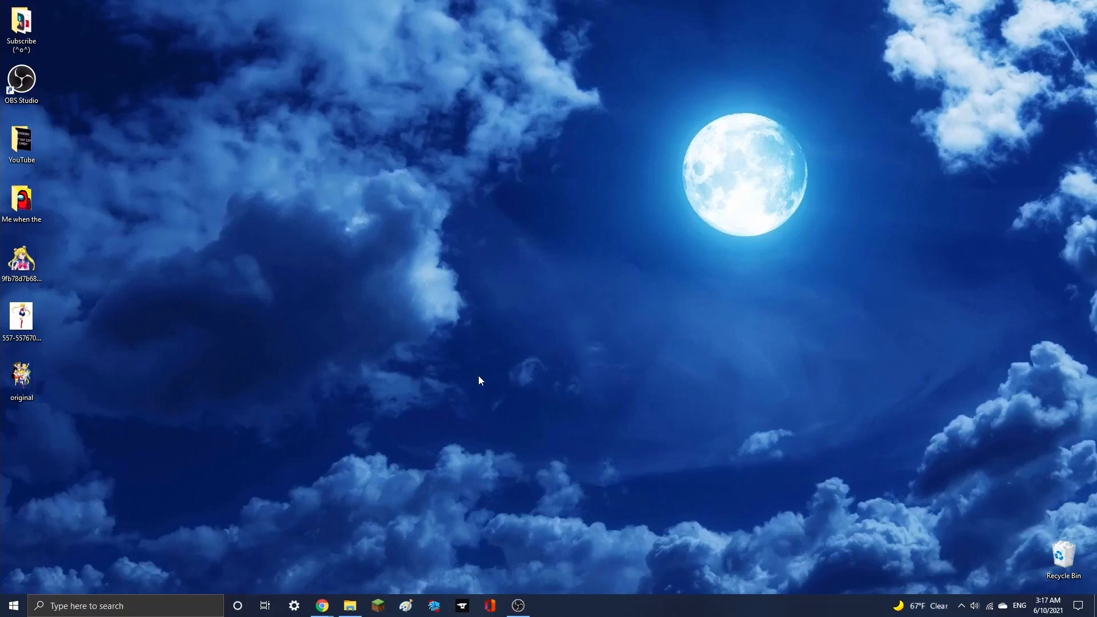
left_click(351, 605)
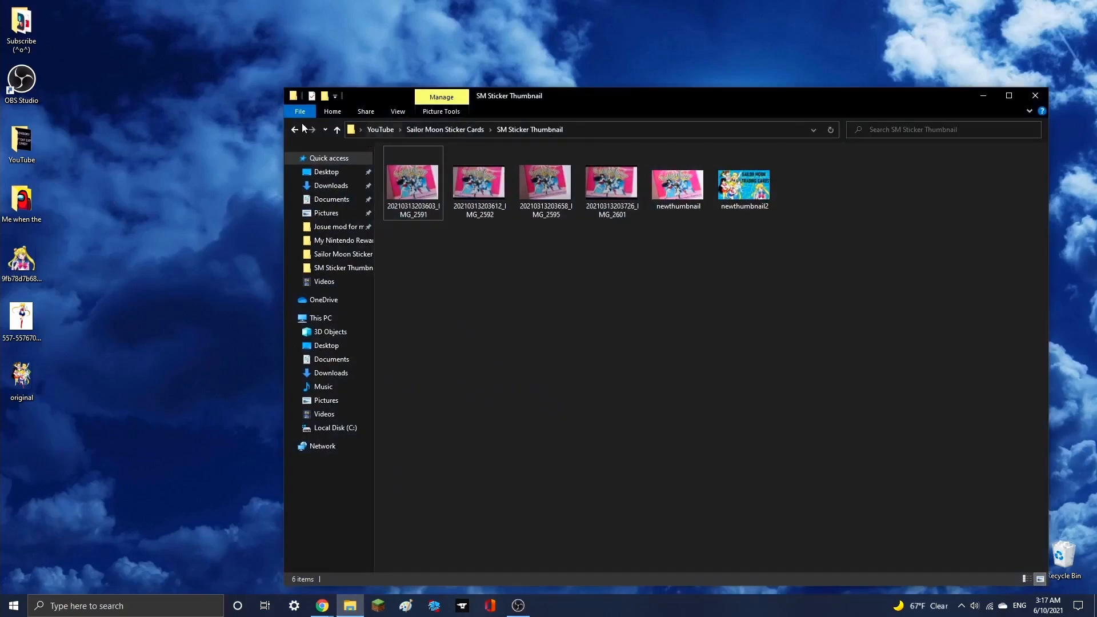
left_click(295, 130)
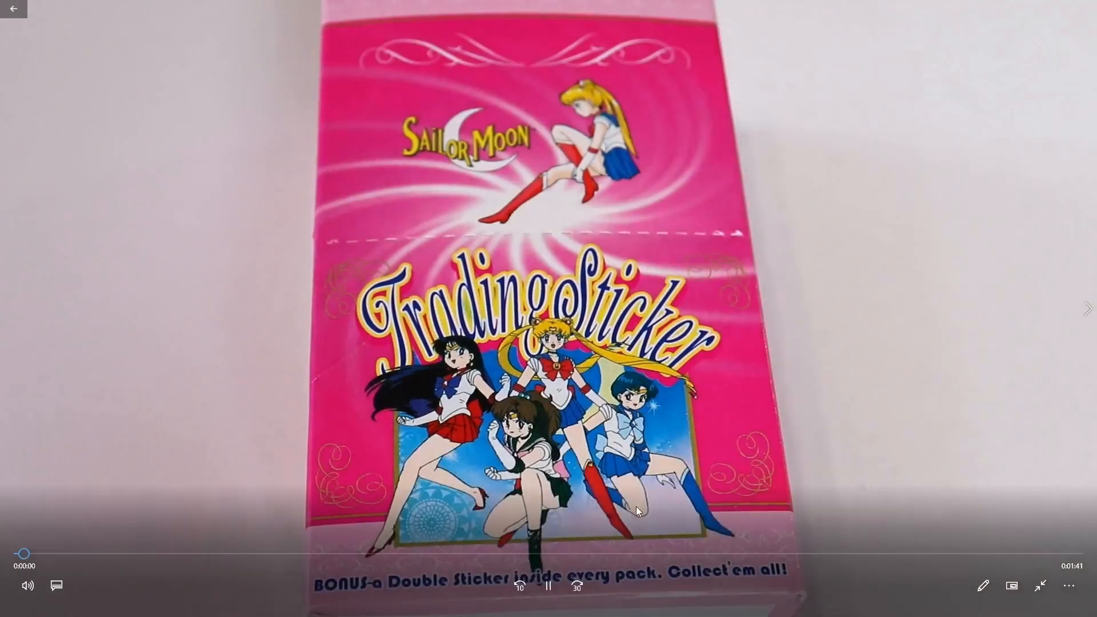
left_click(548, 585)
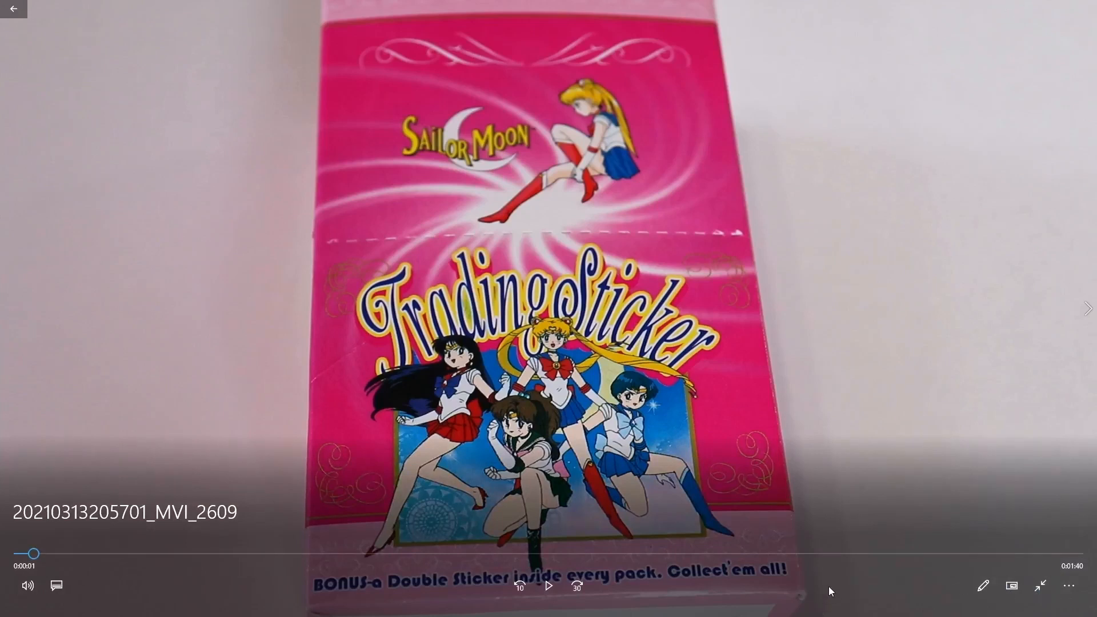
left_click(985, 588)
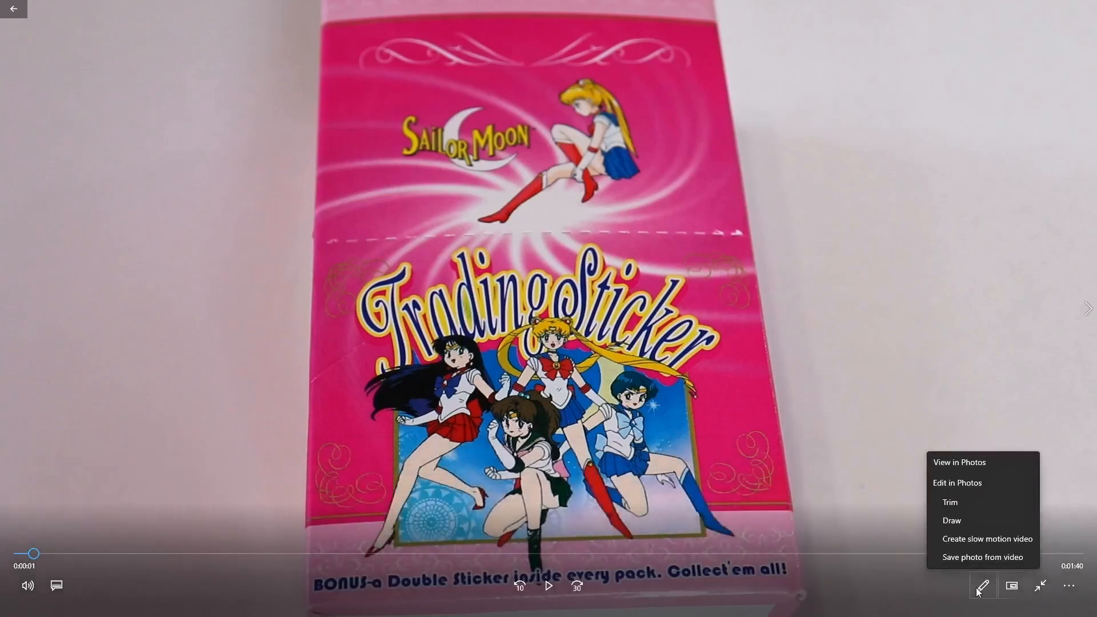
left_click(979, 559)
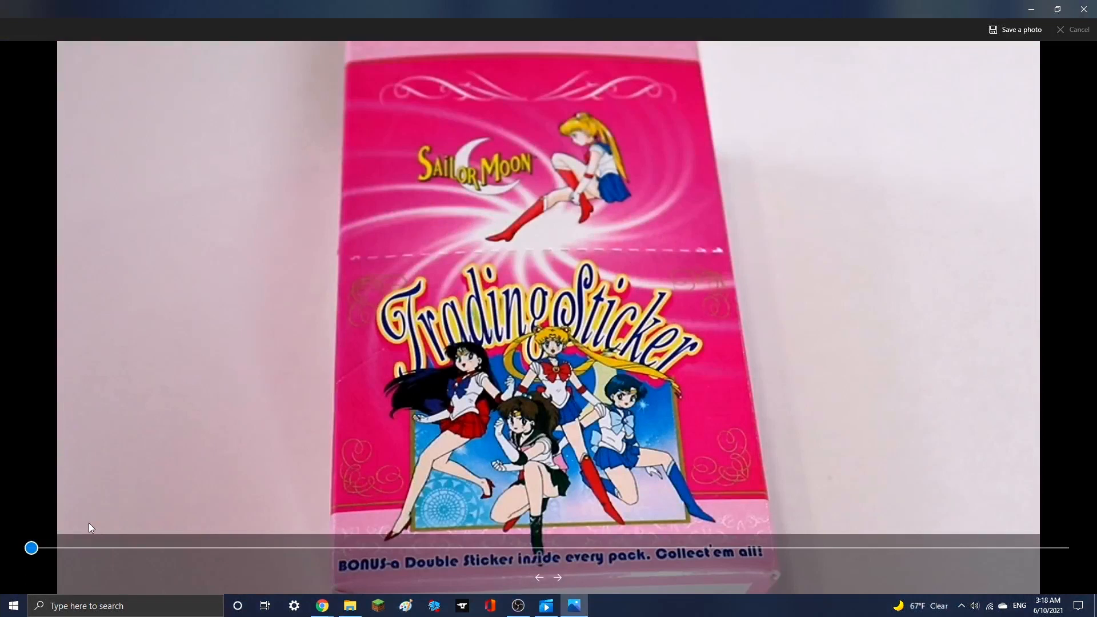
- Move the current frame to the sharp close-up of the box front with the Trading Sticker lettering and four characters
left_click(32, 549)
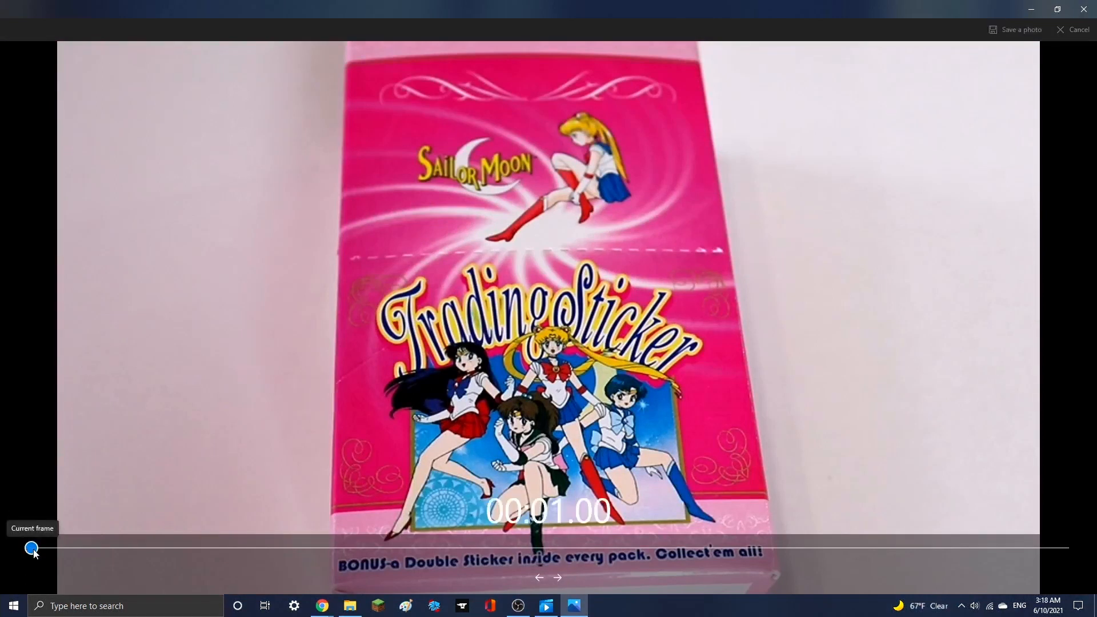
left_click_drag(35, 553, 185, 552)
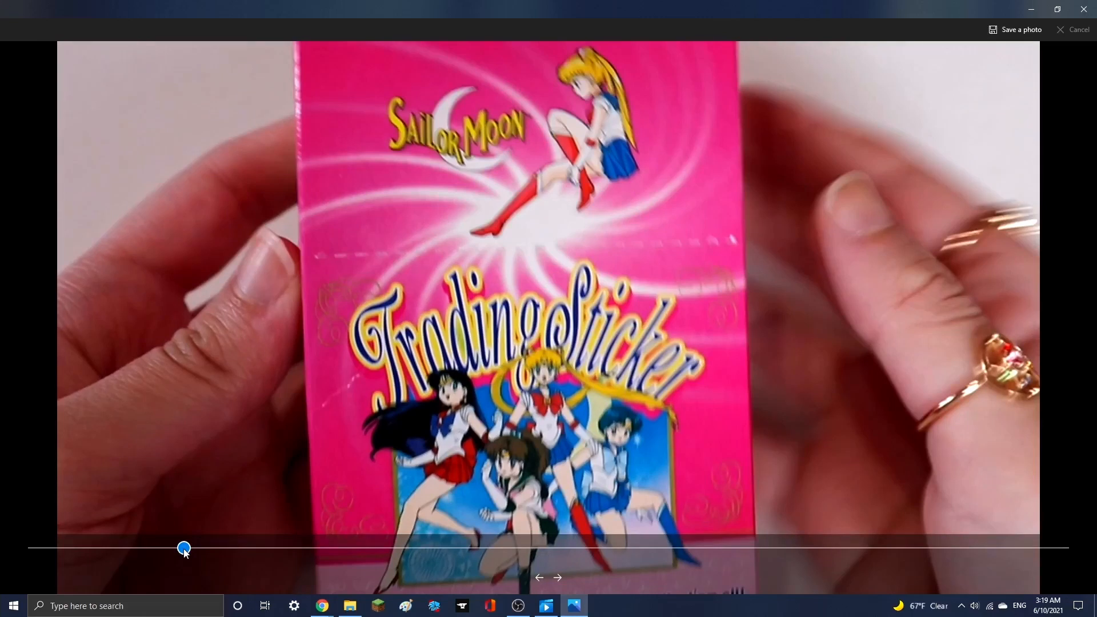
left_click_drag(188, 551, 341, 558)
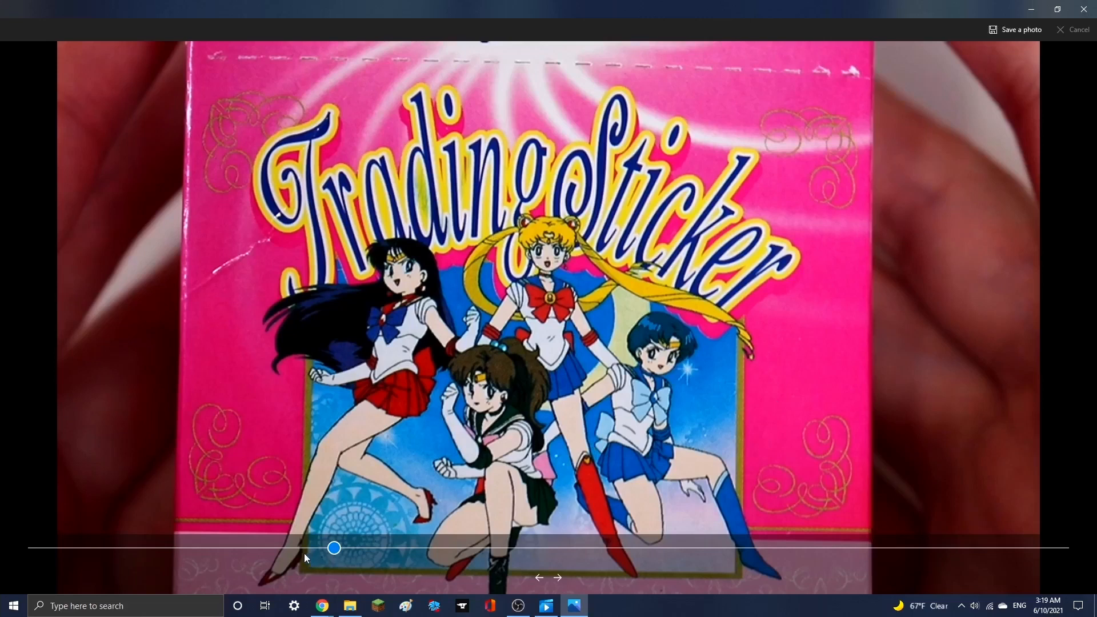
left_click(343, 548)
left_click_drag(334, 550, 356, 549)
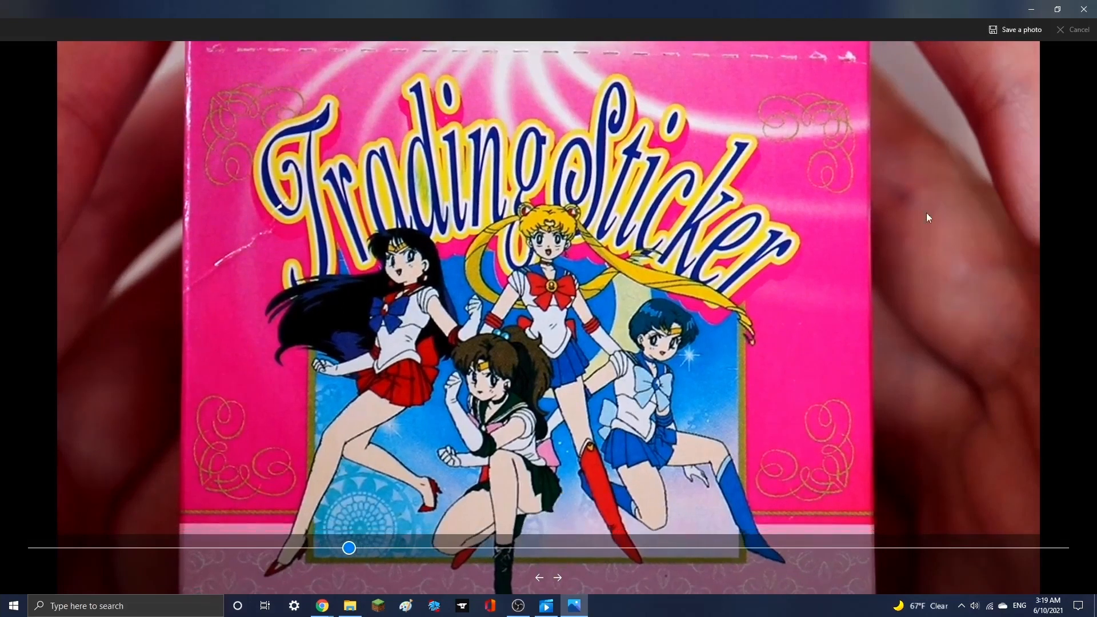
- Save the chosen video frame as newthumbnail3 in jpg format in the SM Sticker Thumbnail folder
left_click(1035, 32)
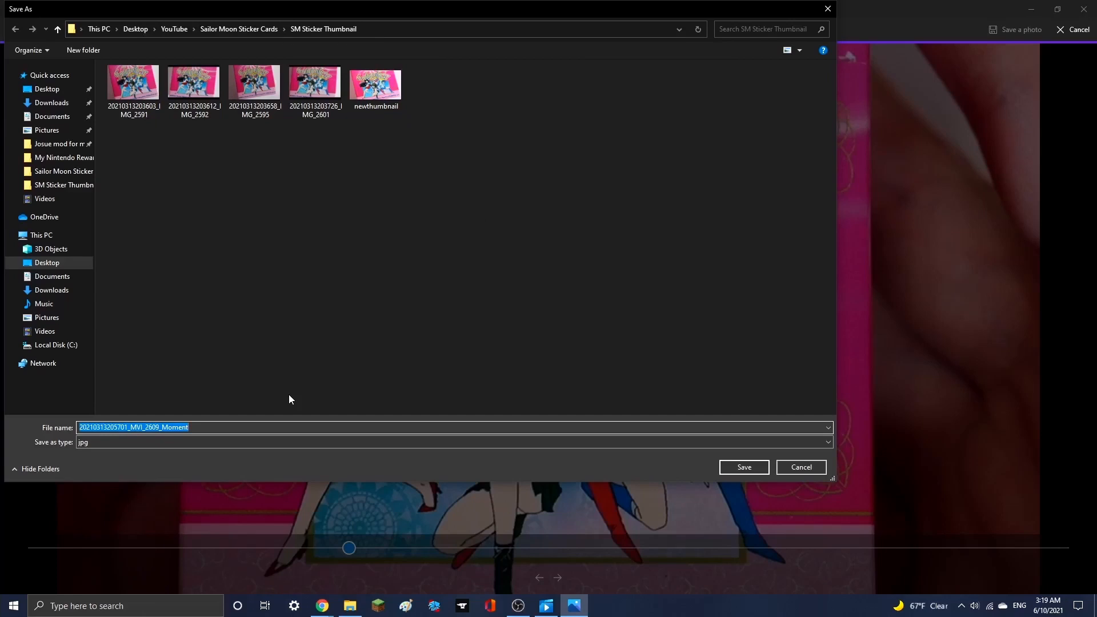
type("ne")
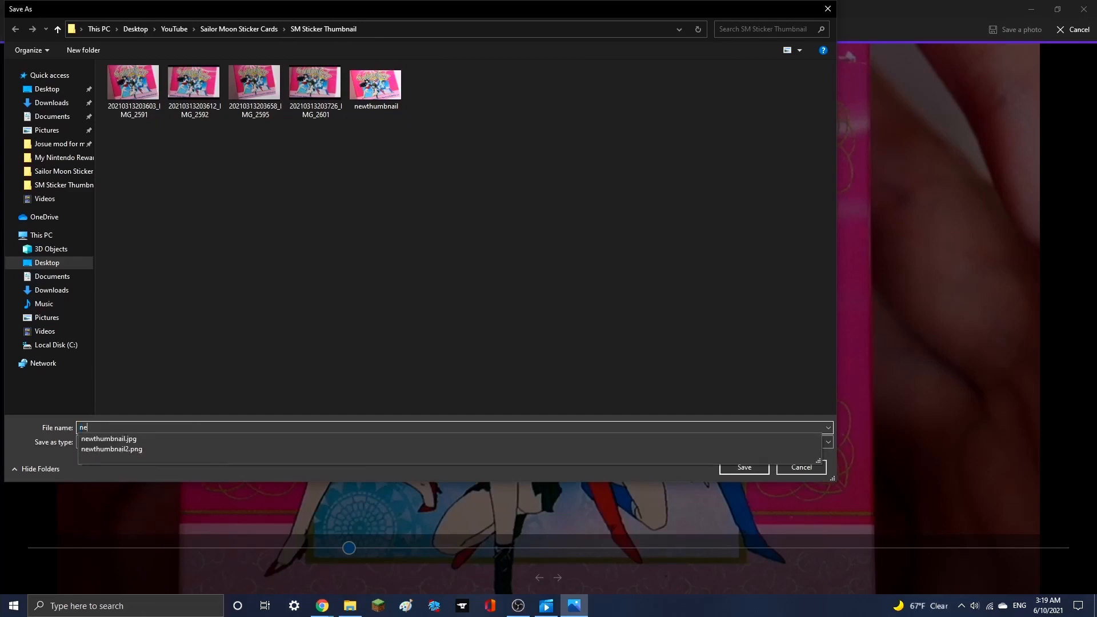
type("wthum")
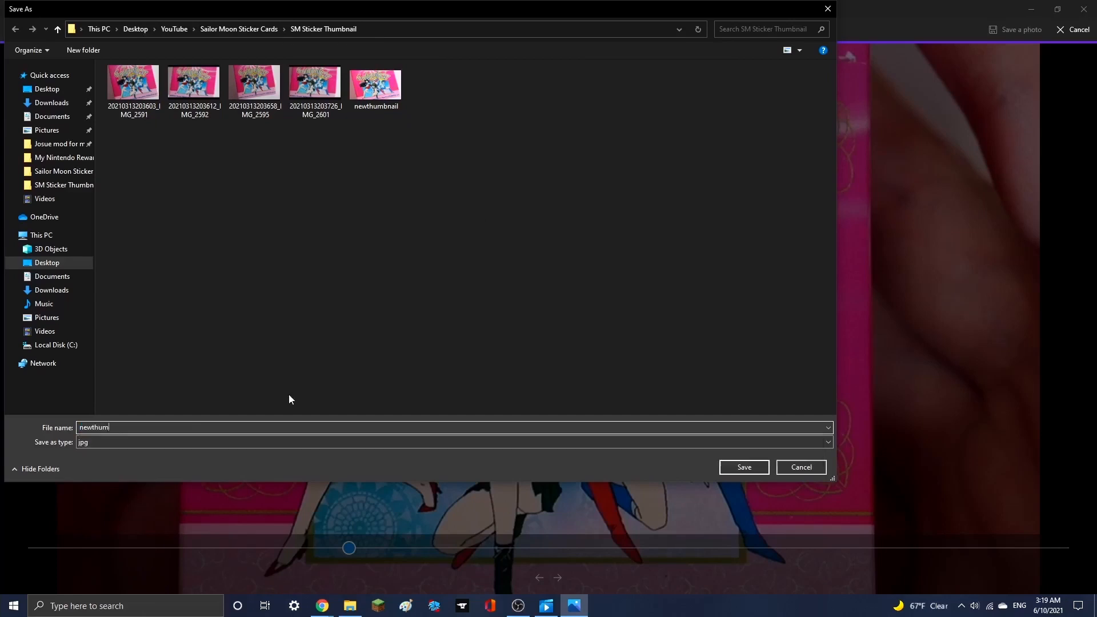
type("bna")
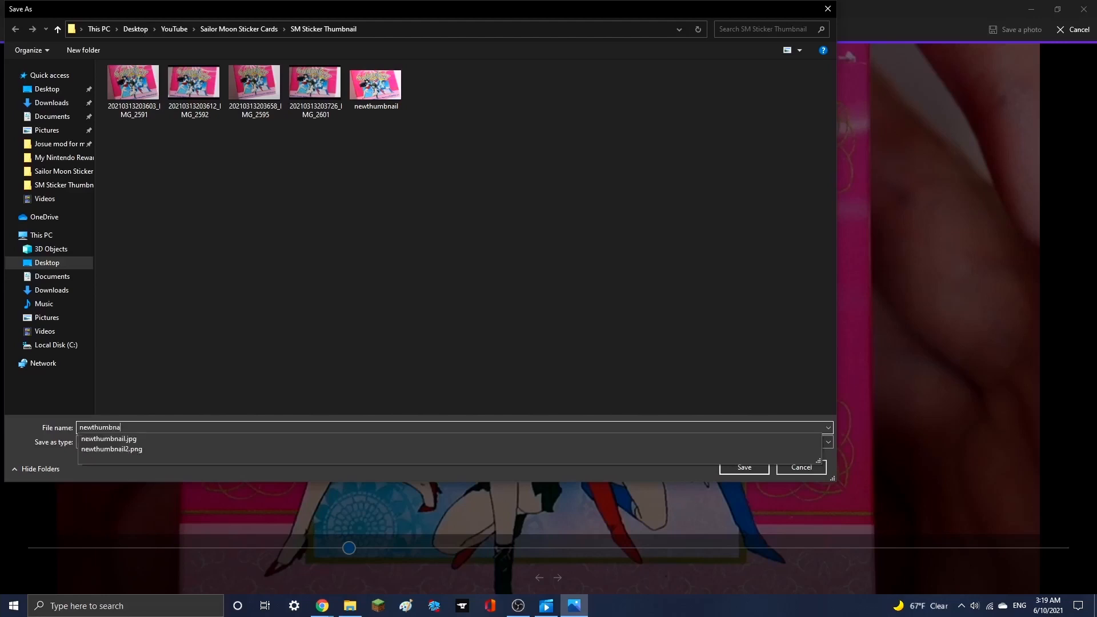
type("il3")
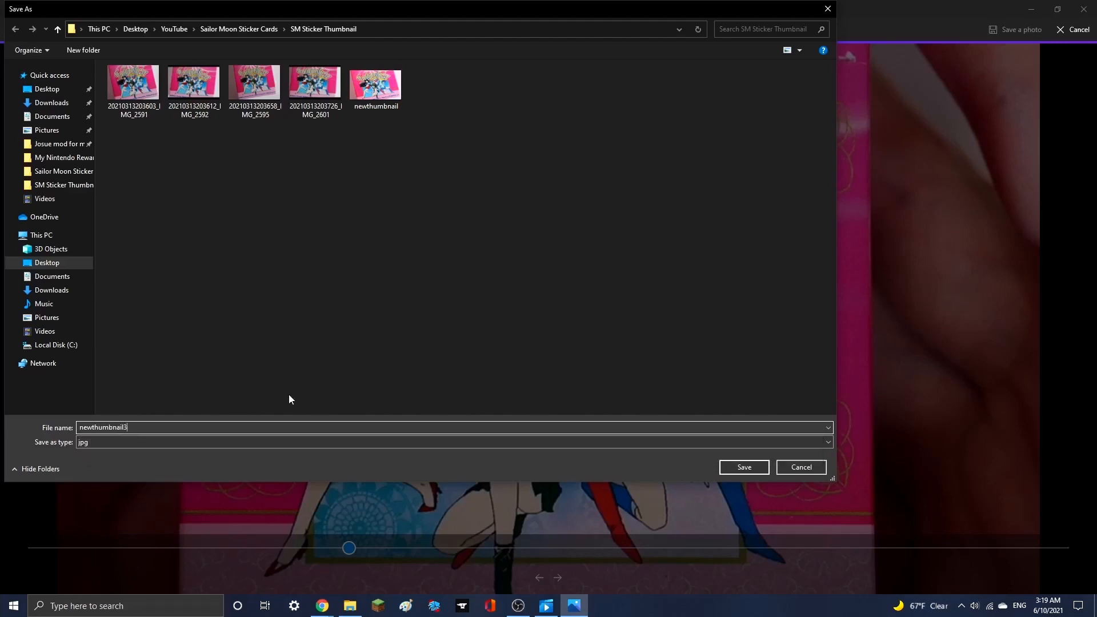
left_click(754, 467)
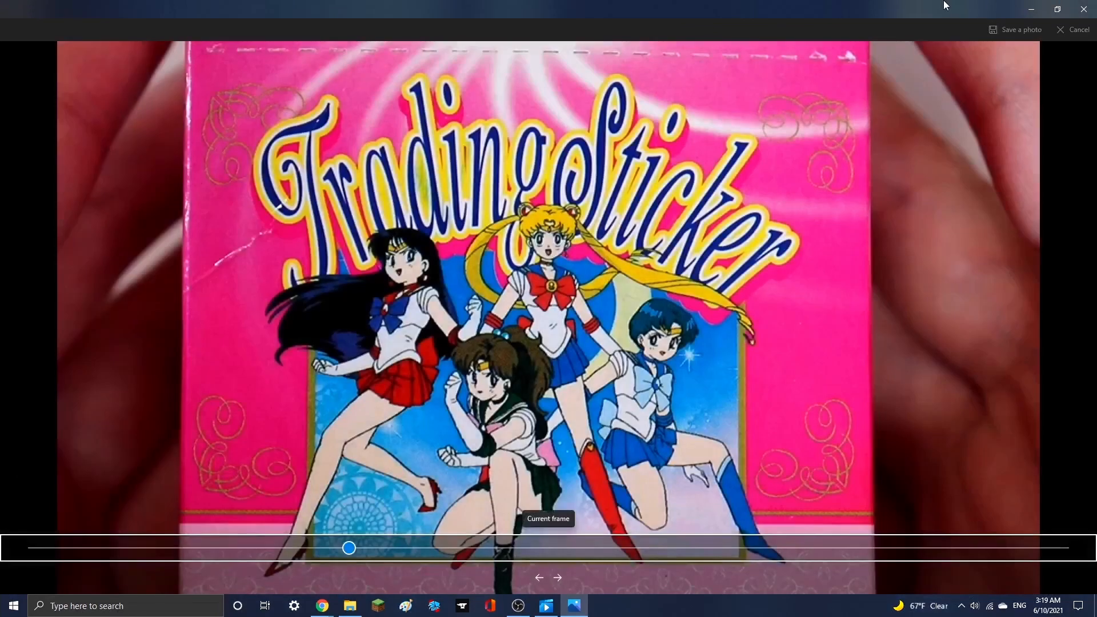
- Open newthumbnail3 from the SM Sticker Thumbnail folder in Photos and put it into edit mode
left_click(1032, 9)
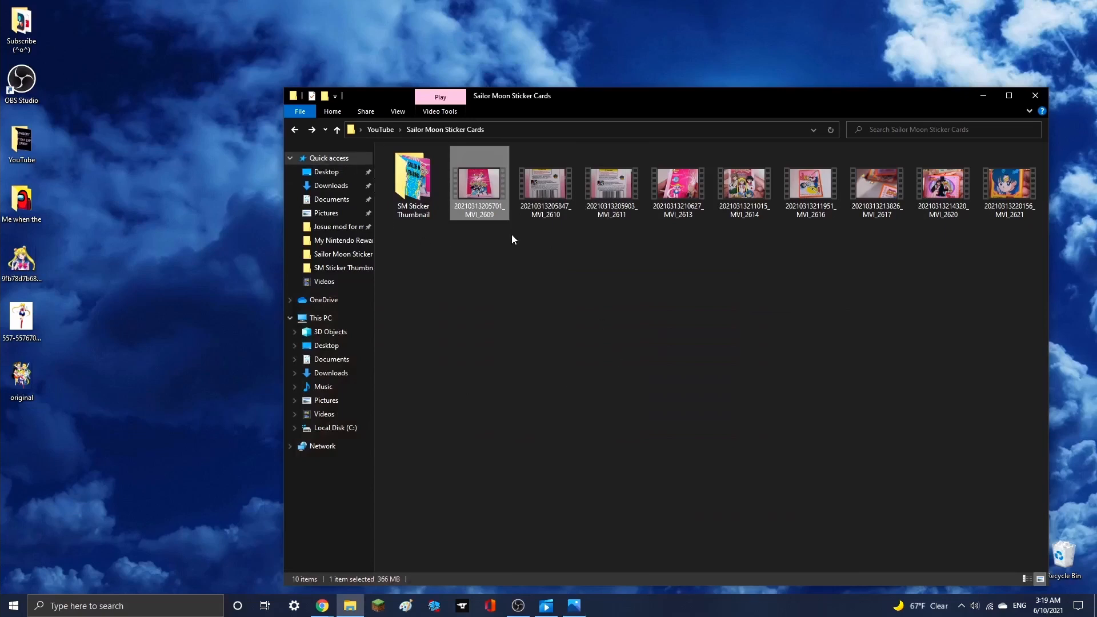
double_click(411, 200)
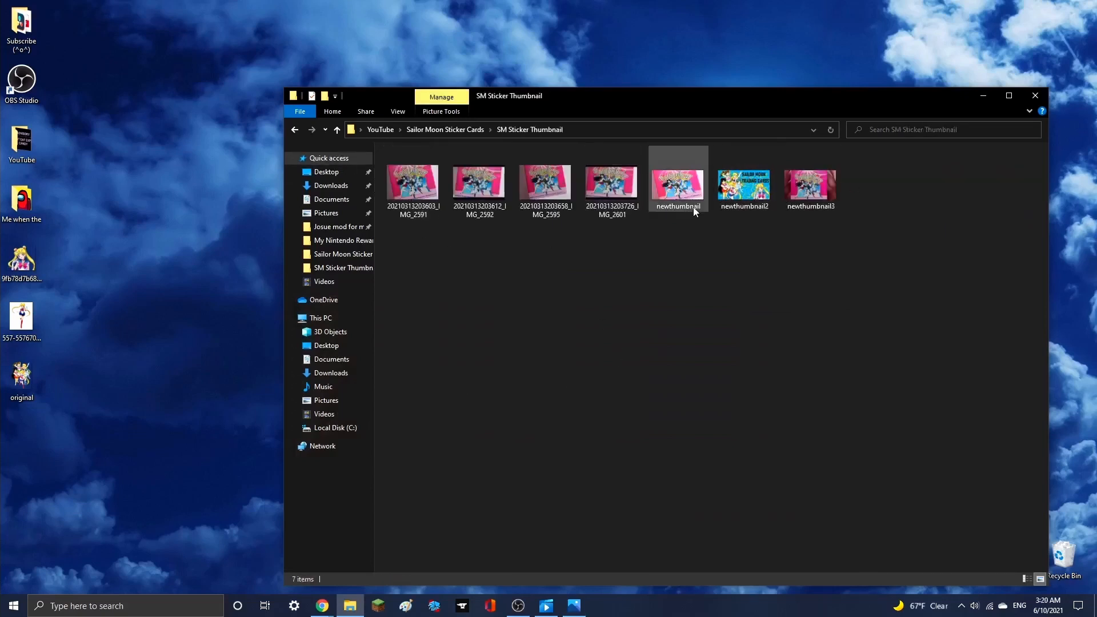
double_click(802, 194)
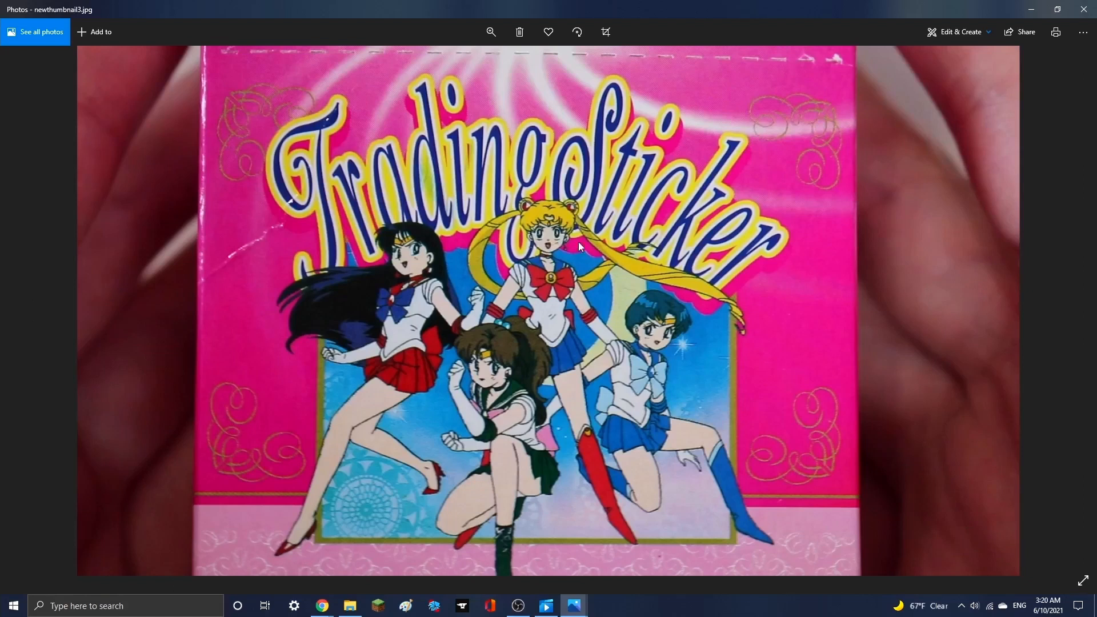
left_click(957, 32)
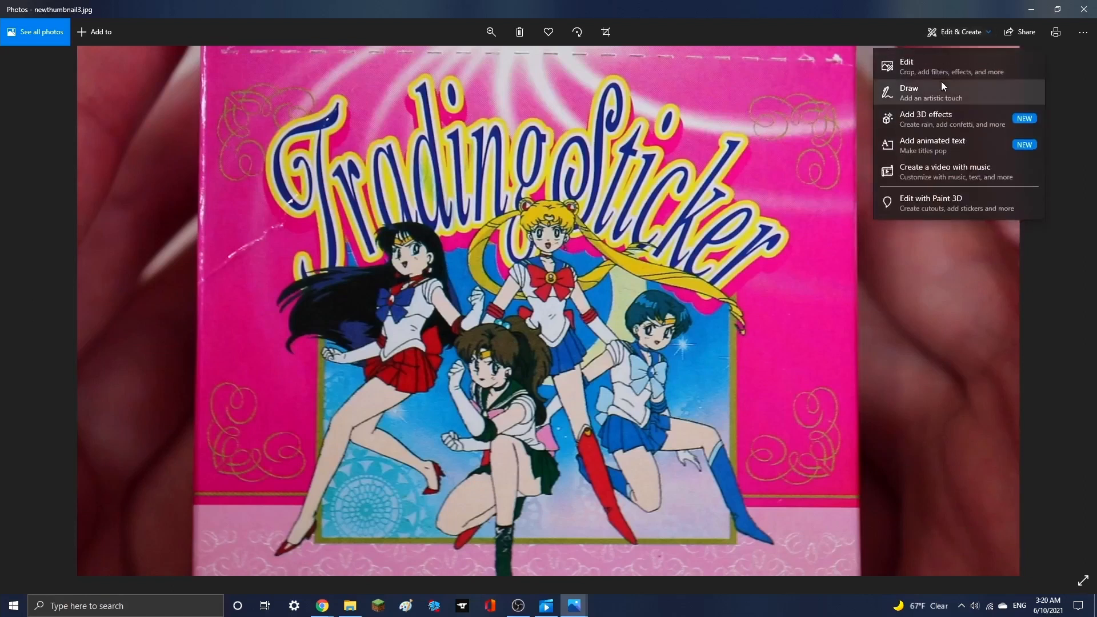
left_click(948, 63)
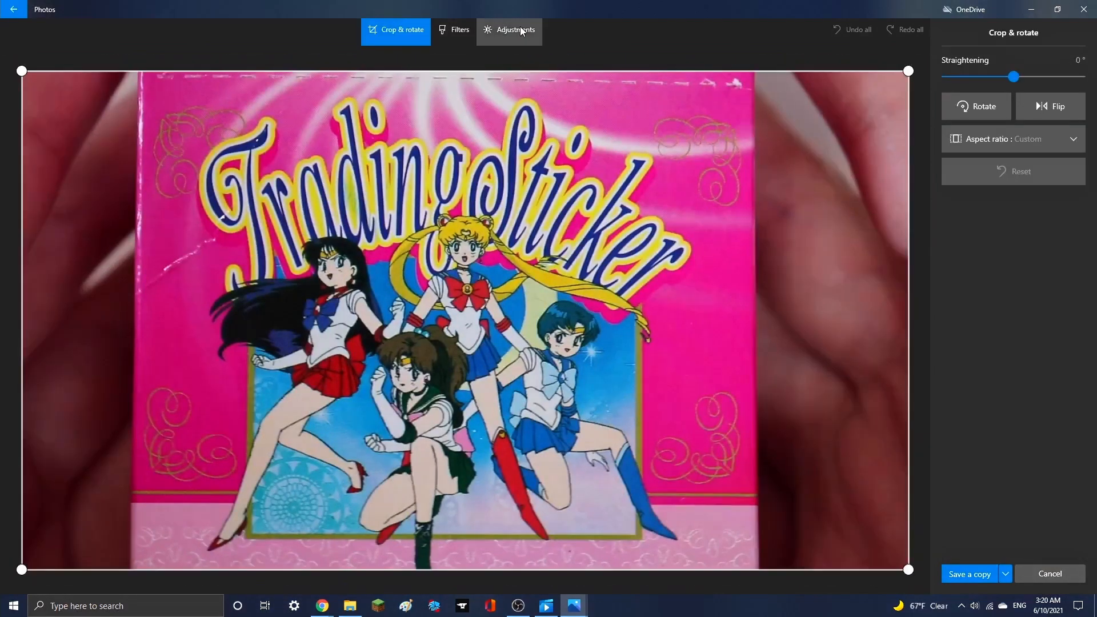
- Raise the photo's Light adjustment to its maximum
left_click(521, 31)
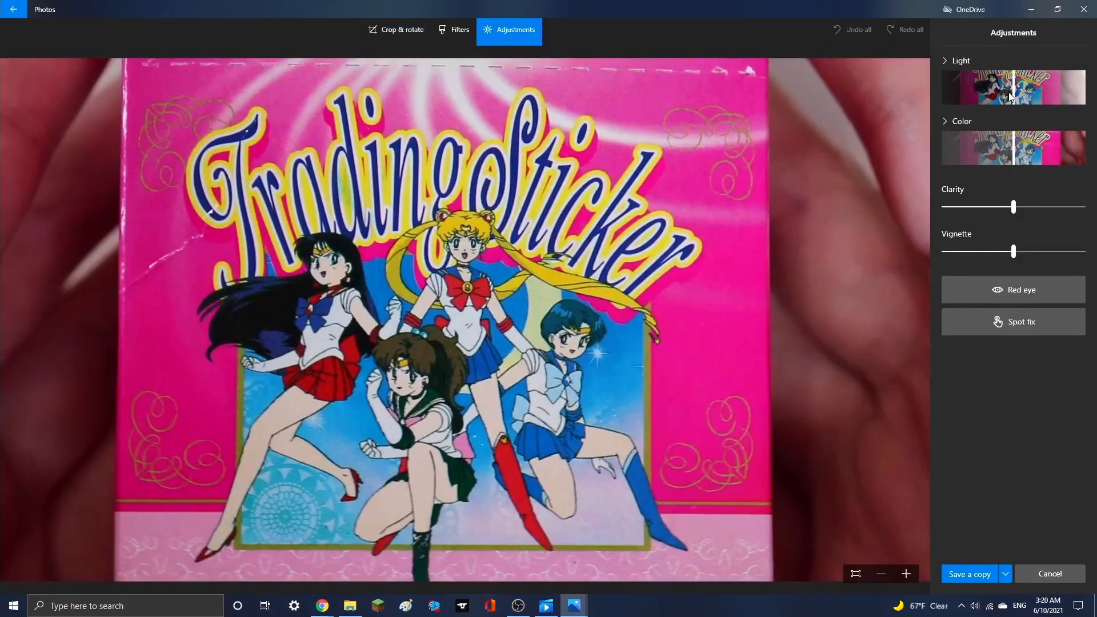
left_click_drag(1016, 97, 1085, 101)
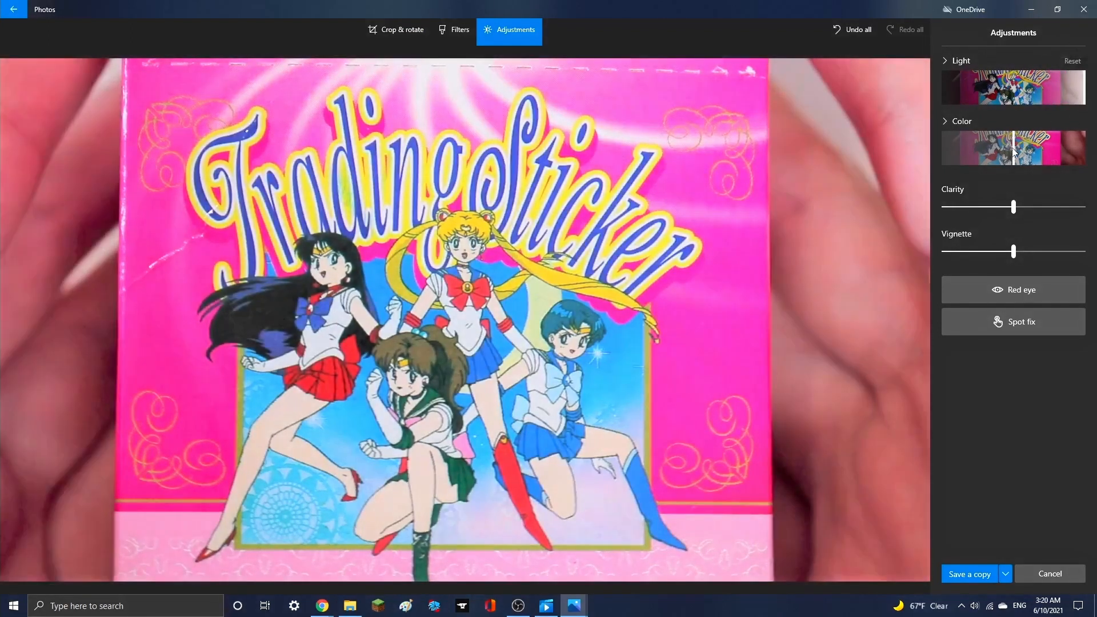
- Raise the photo's Clarity to about three quarters of its range and set Color slightly above its midpoint
left_click_drag(1012, 147, 1084, 160)
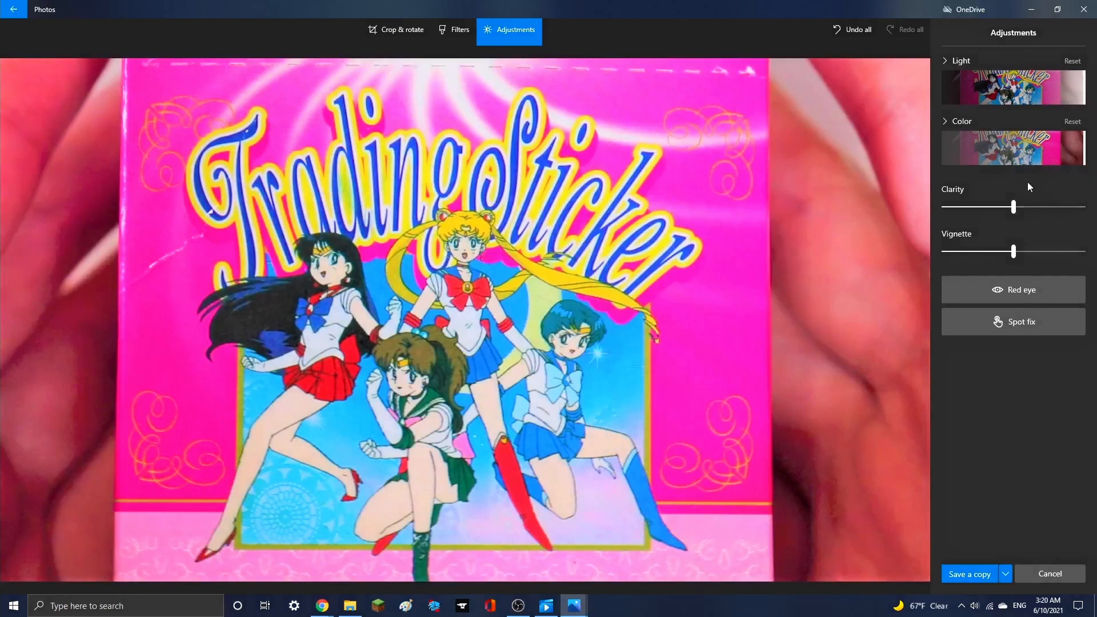
left_click_drag(1047, 209, 1053, 207)
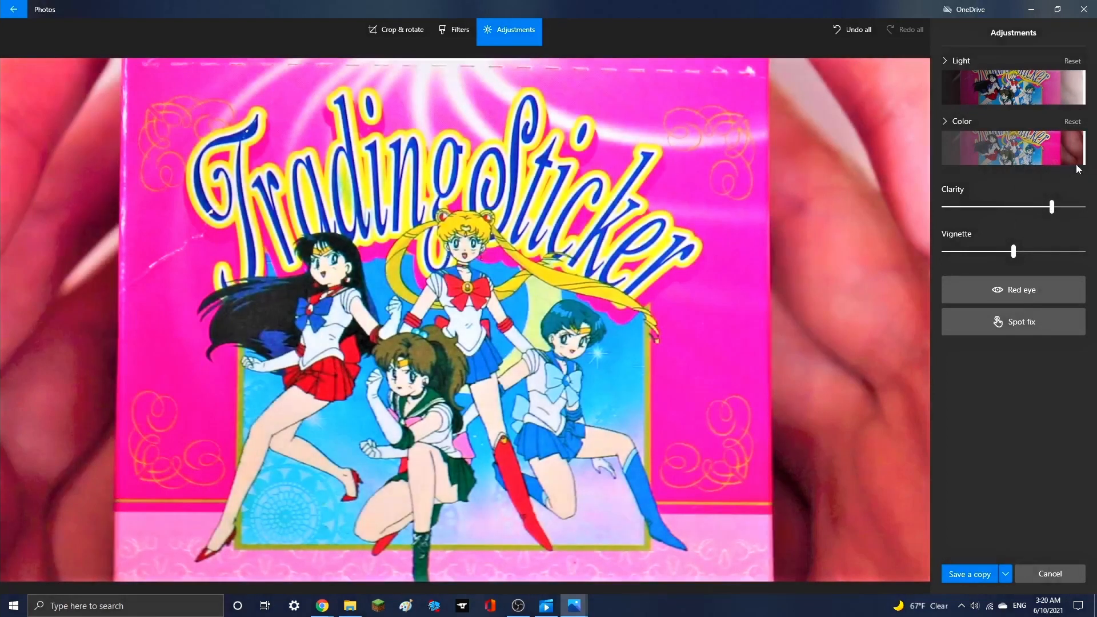
left_click_drag(1066, 159, 1034, 165)
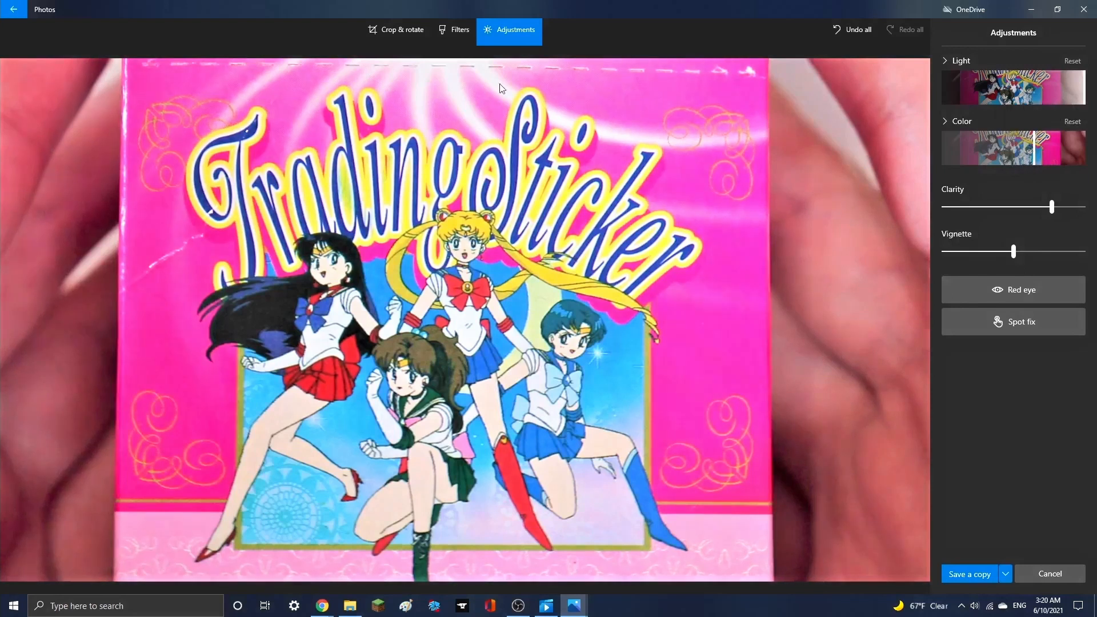
- Try the photo filters, including Neo, Rouge, Zeke, Arctic, Denim and Vanilla, and settle on Icarus
left_click(465, 33)
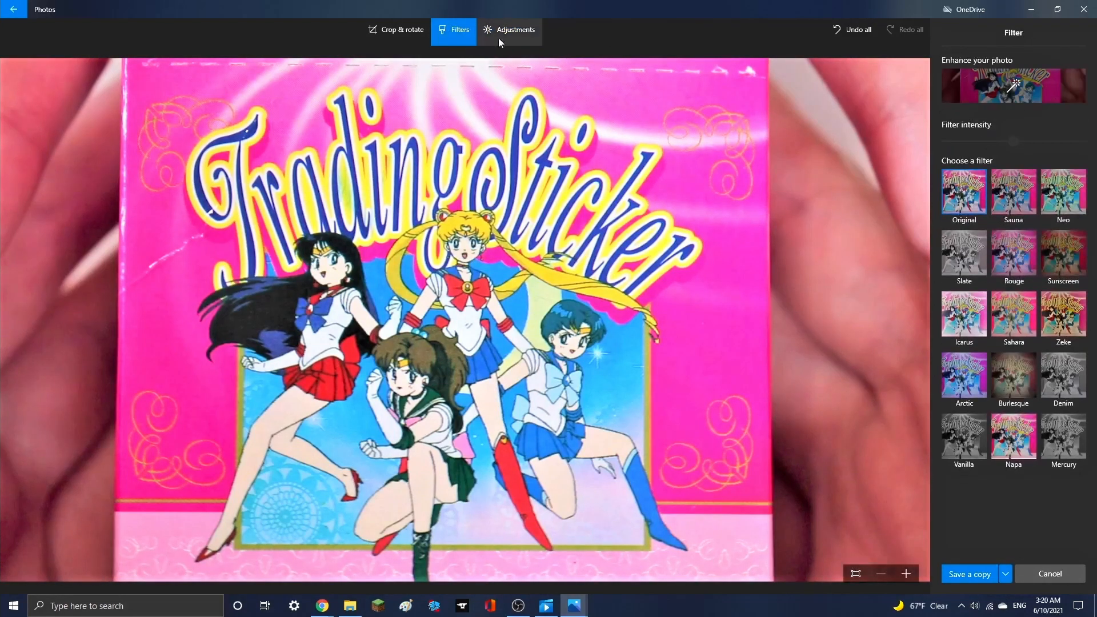
left_click(1015, 195)
left_click(1064, 202)
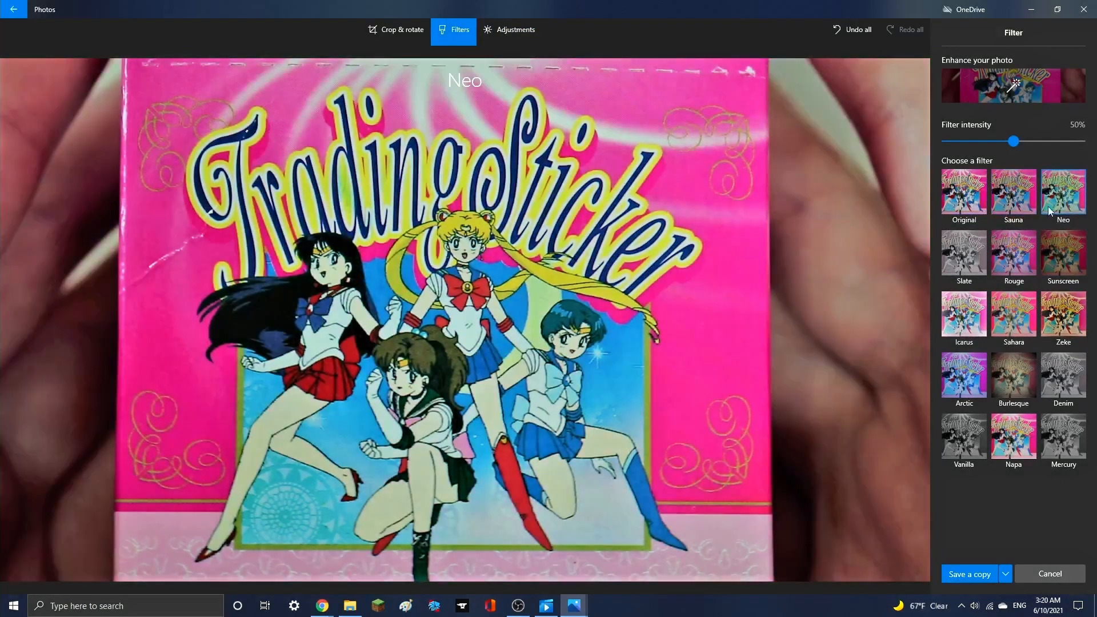
left_click(959, 247)
left_click(1013, 253)
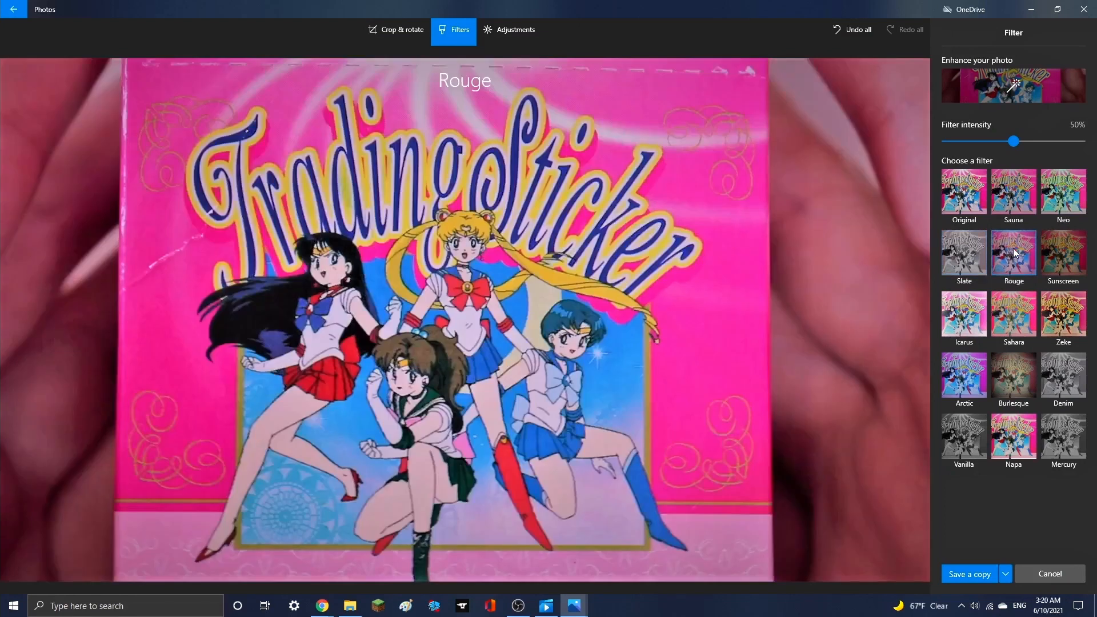
left_click(1057, 253)
left_click(969, 311)
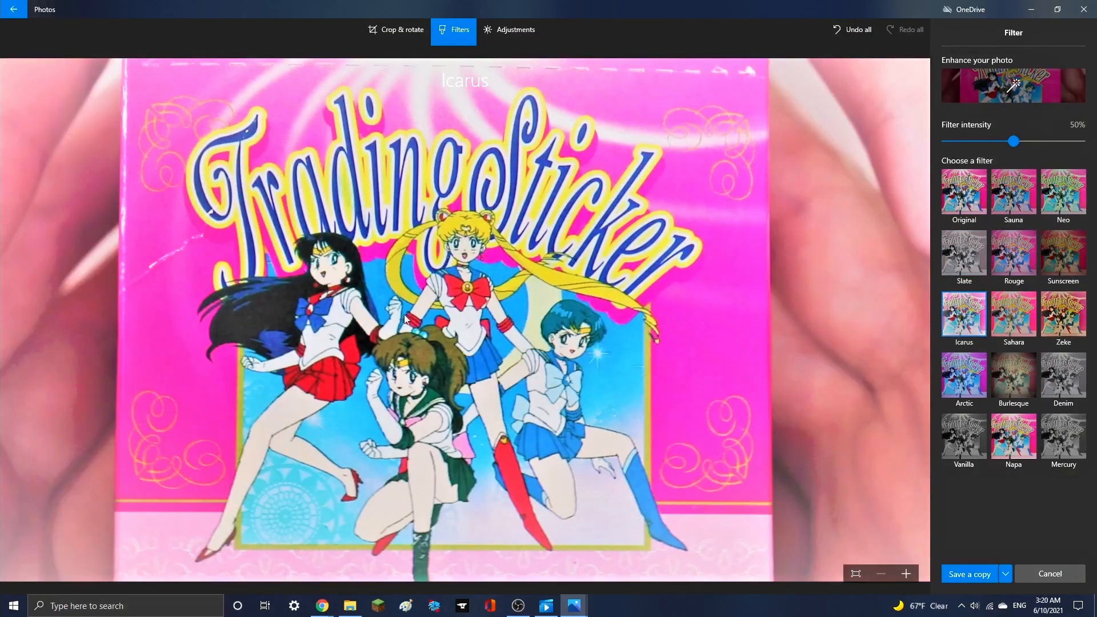
left_click(1013, 323)
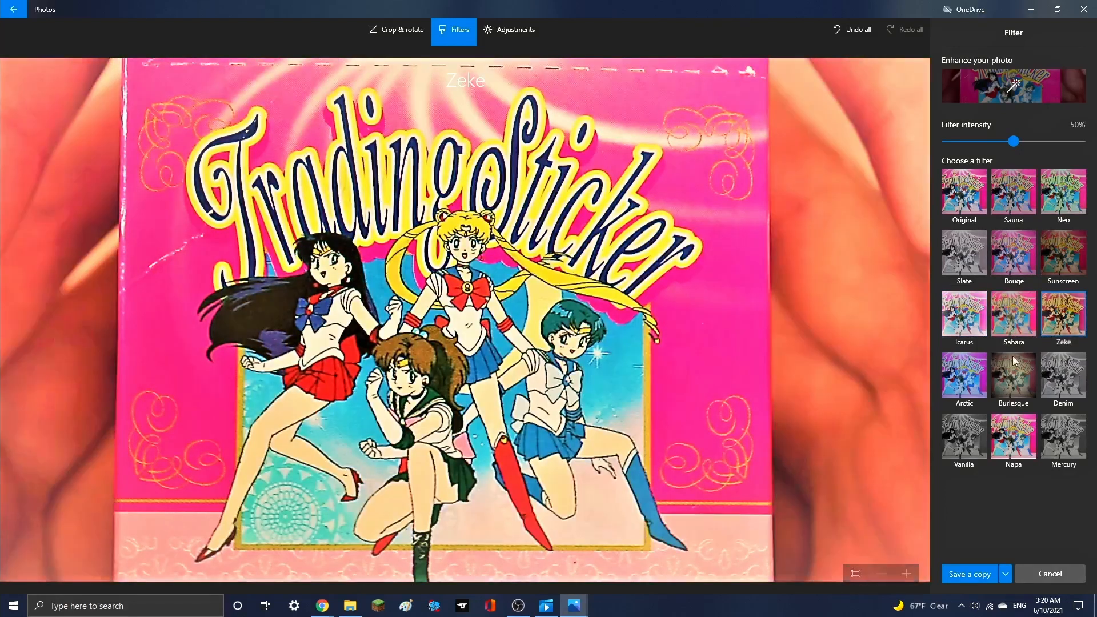
left_click(965, 373)
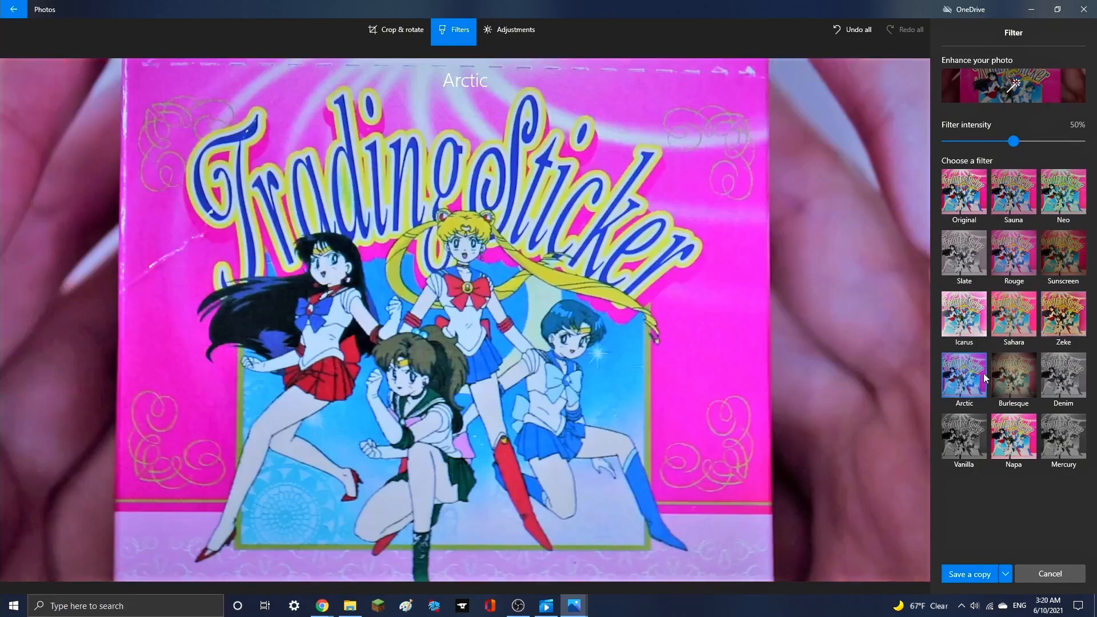
left_click(1006, 372)
left_click(1062, 375)
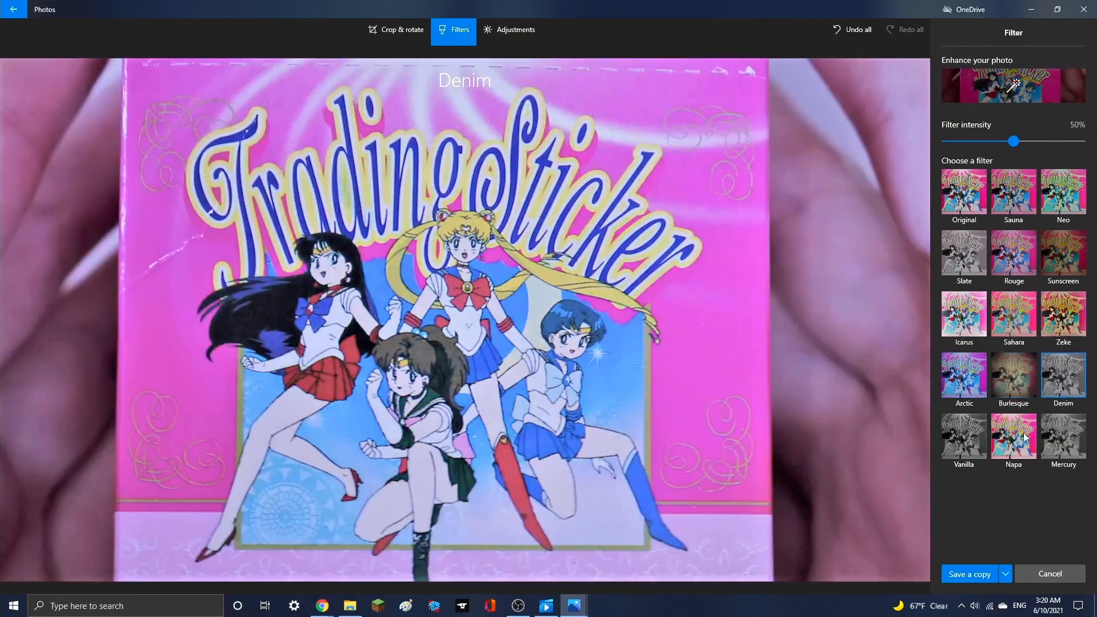
left_click(1050, 439)
left_click(975, 449)
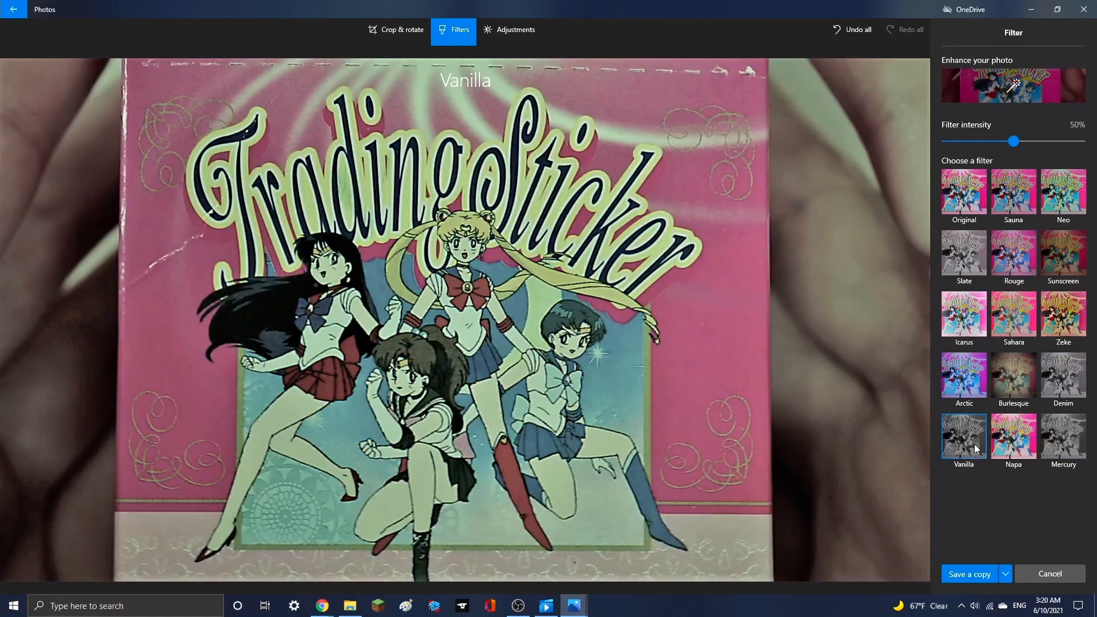
left_click(974, 323)
- Raise the photo's Vignette slightly above its midpoint and its Clarity to the maximum
left_click(483, 31)
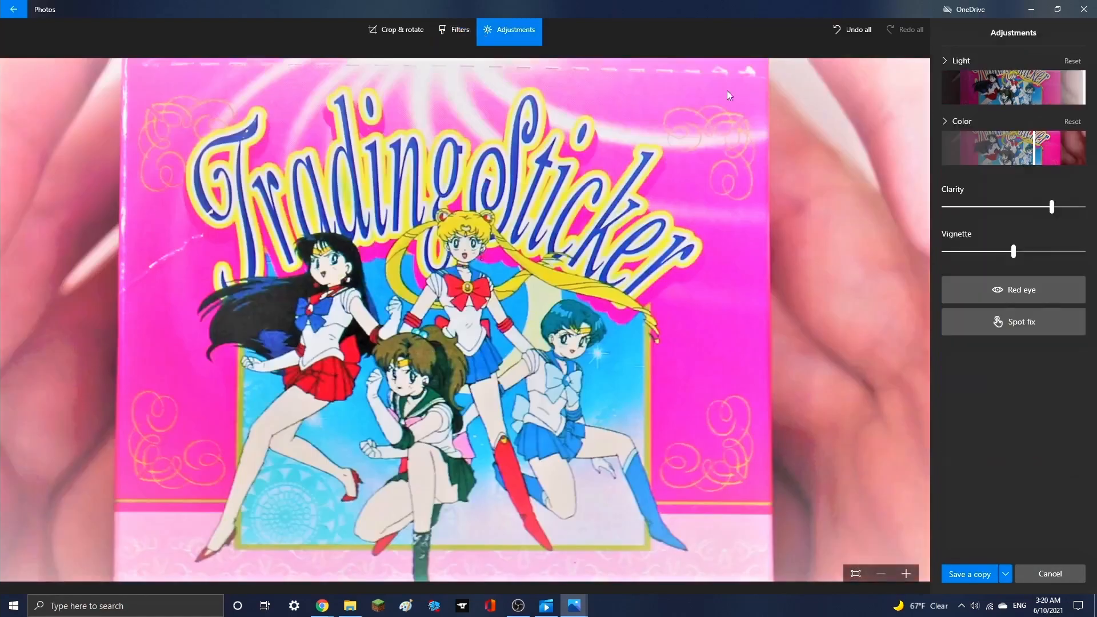
left_click_drag(1000, 255, 1030, 254)
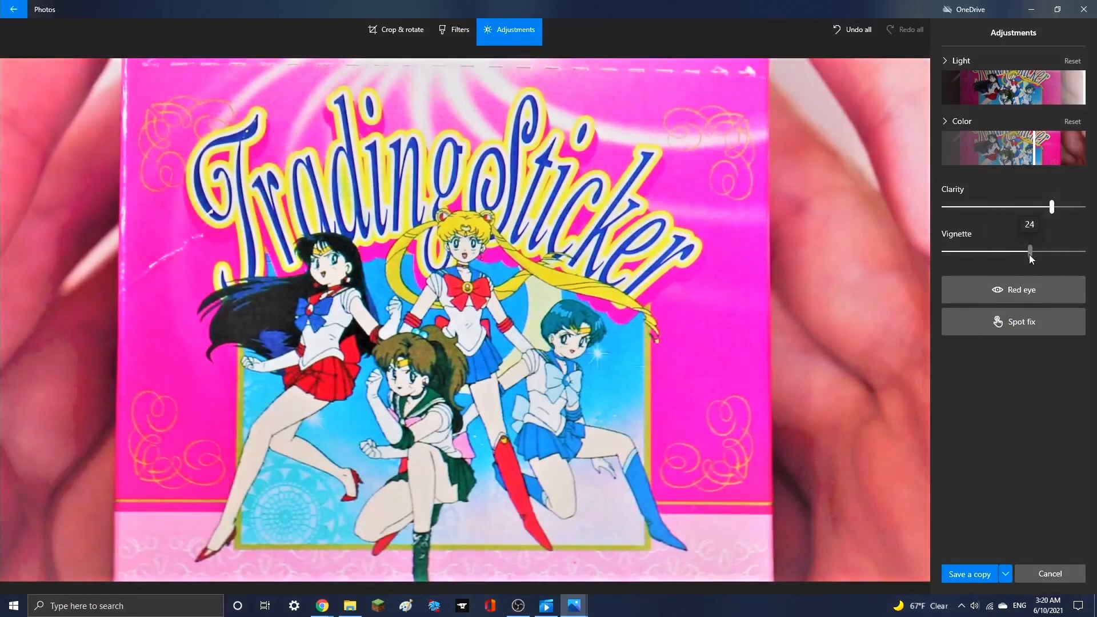
left_click_drag(1050, 210, 1083, 207)
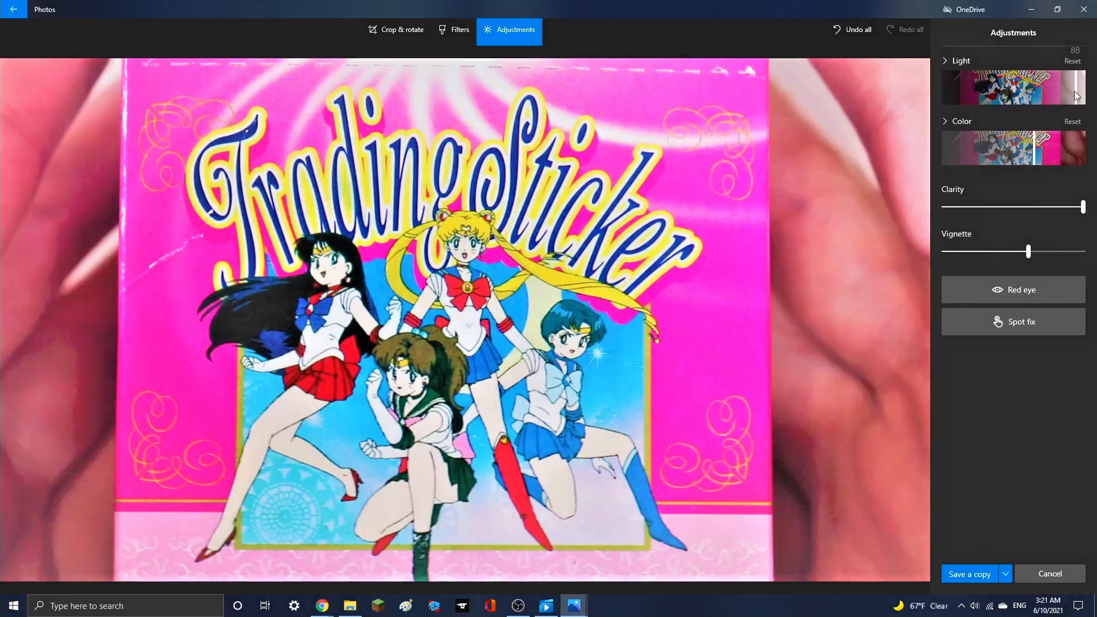
- Lower the photo's Light to a little under maximum and its Color to slightly below the midpoint
left_click_drag(1075, 92, 1067, 91)
left_click(1040, 164)
left_click_drag(1040, 160, 1005, 166)
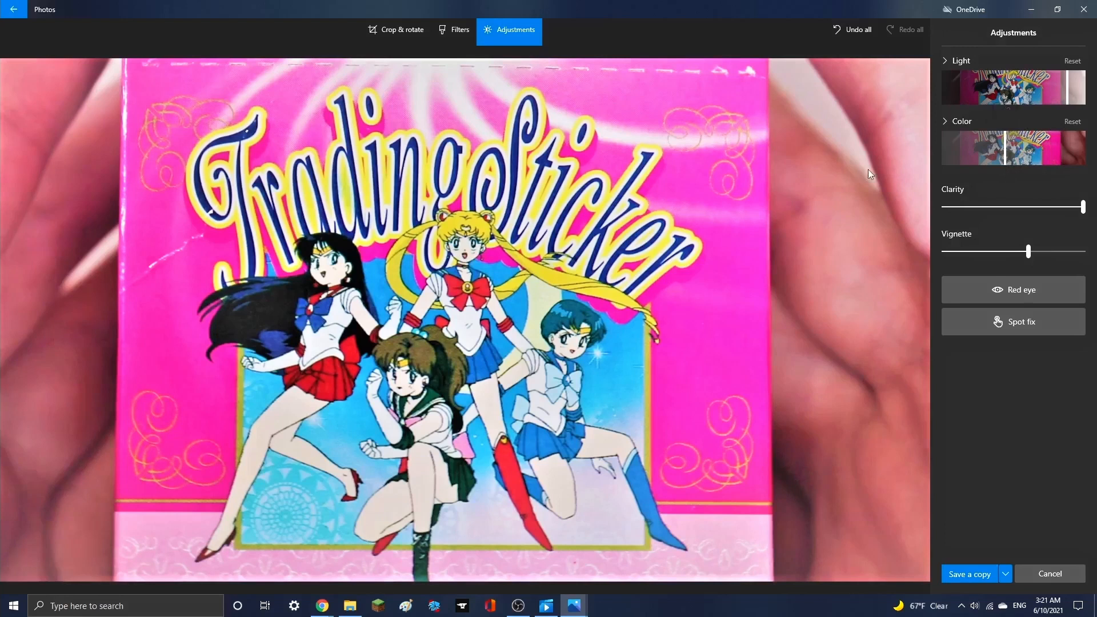
- Save the enhanced photo over the original newthumbnail3 file and close the Photos window
left_click(1006, 573)
left_click(985, 553)
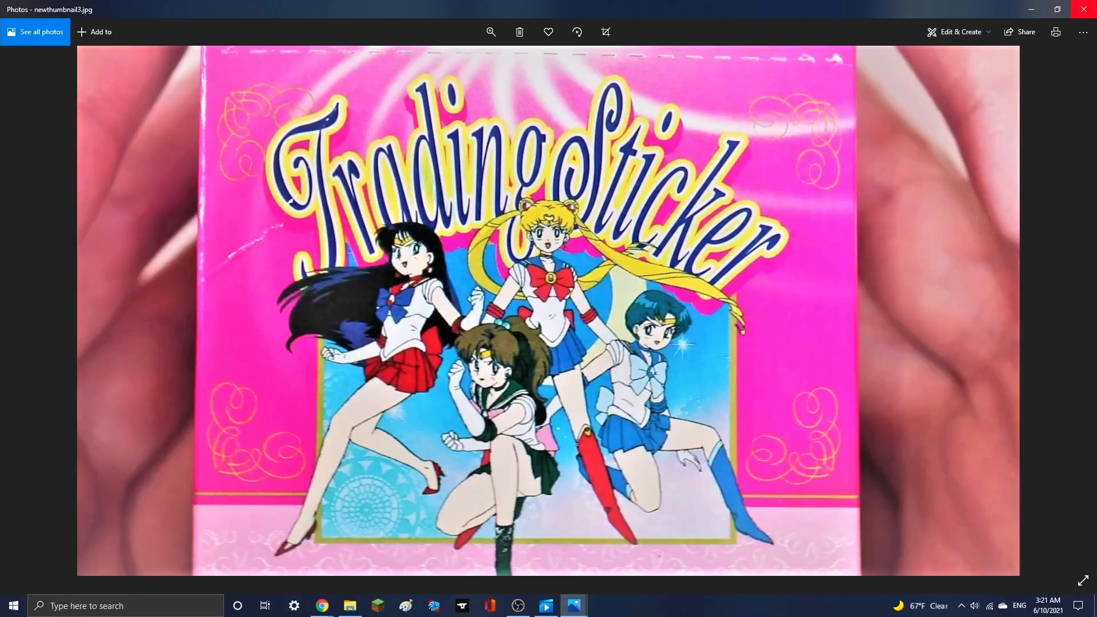
left_click(1084, 9)
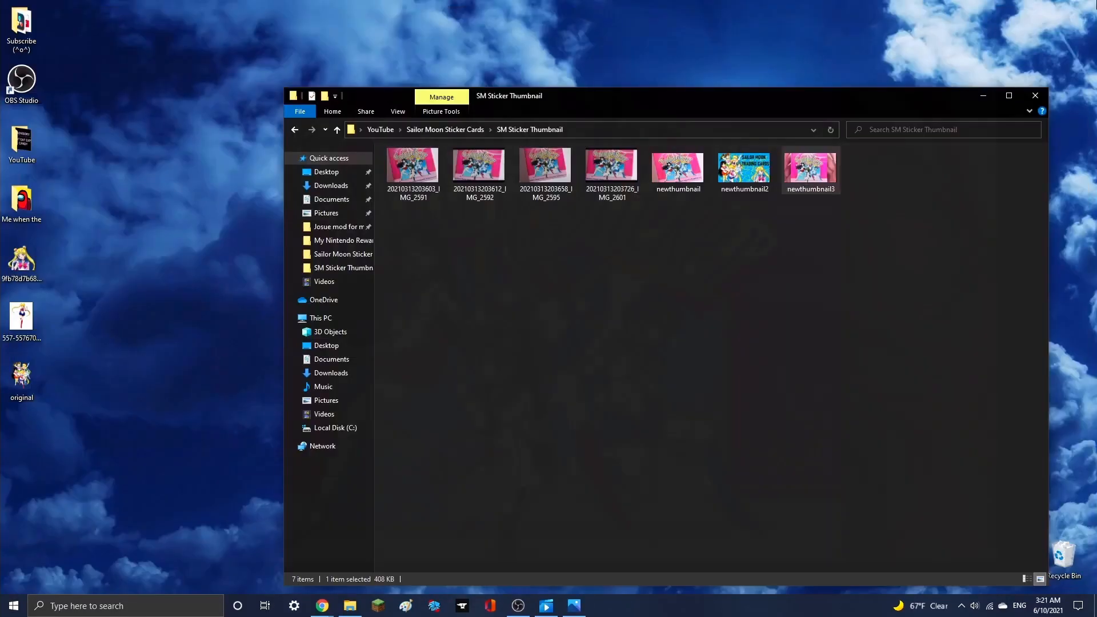
- Open newthumbnail3 from the SM Sticker Thumbnail folder for editing in Paint
right_click(818, 169)
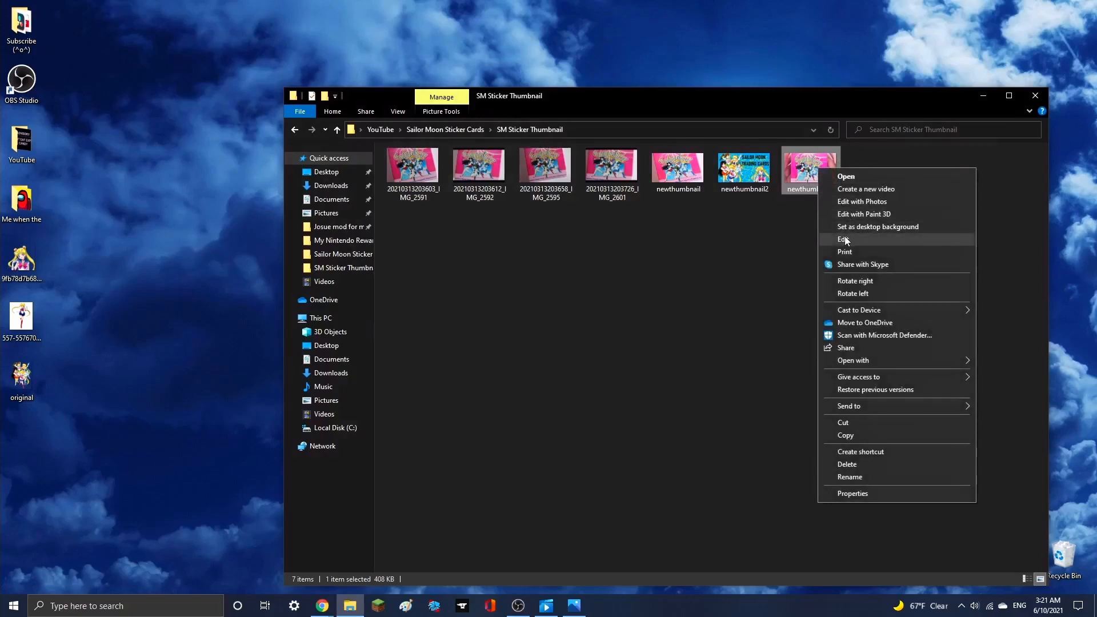
left_click(666, 416)
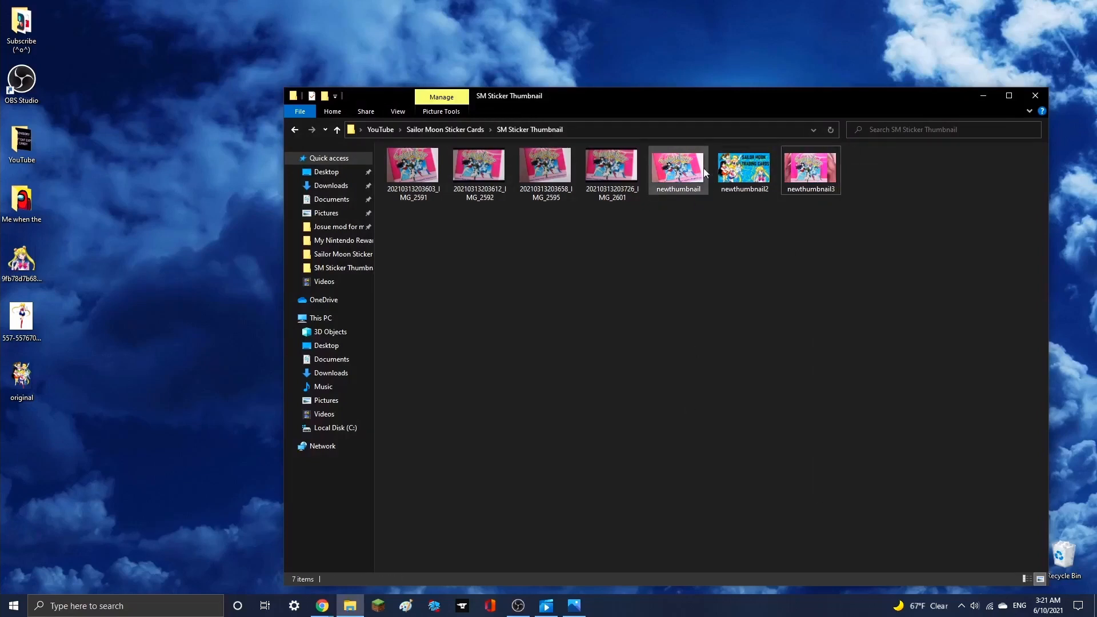
right_click(831, 166)
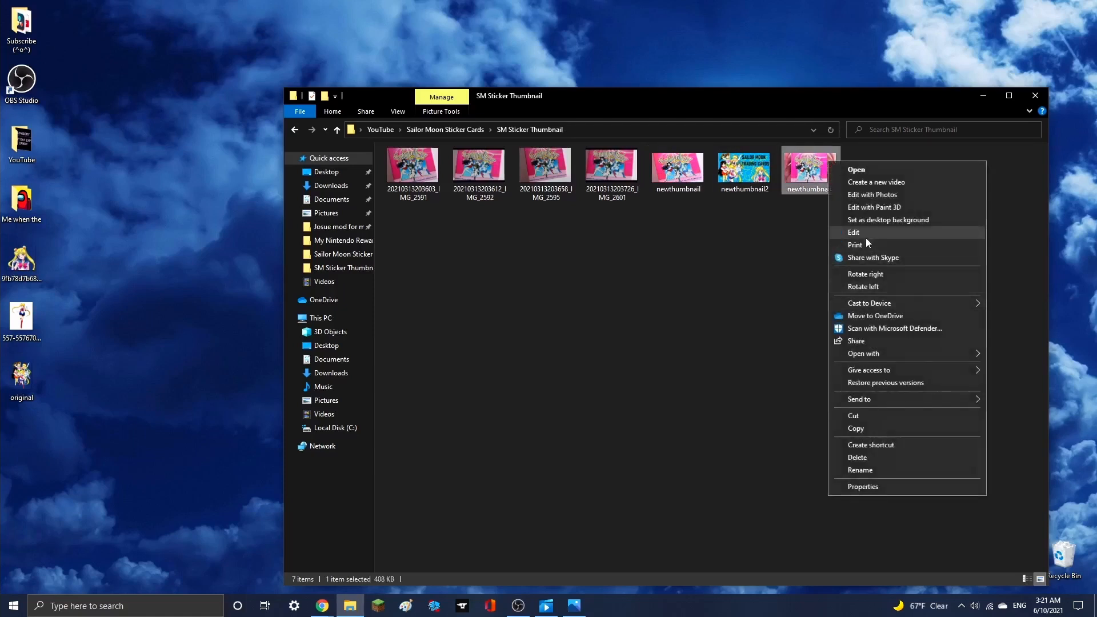
left_click(866, 237)
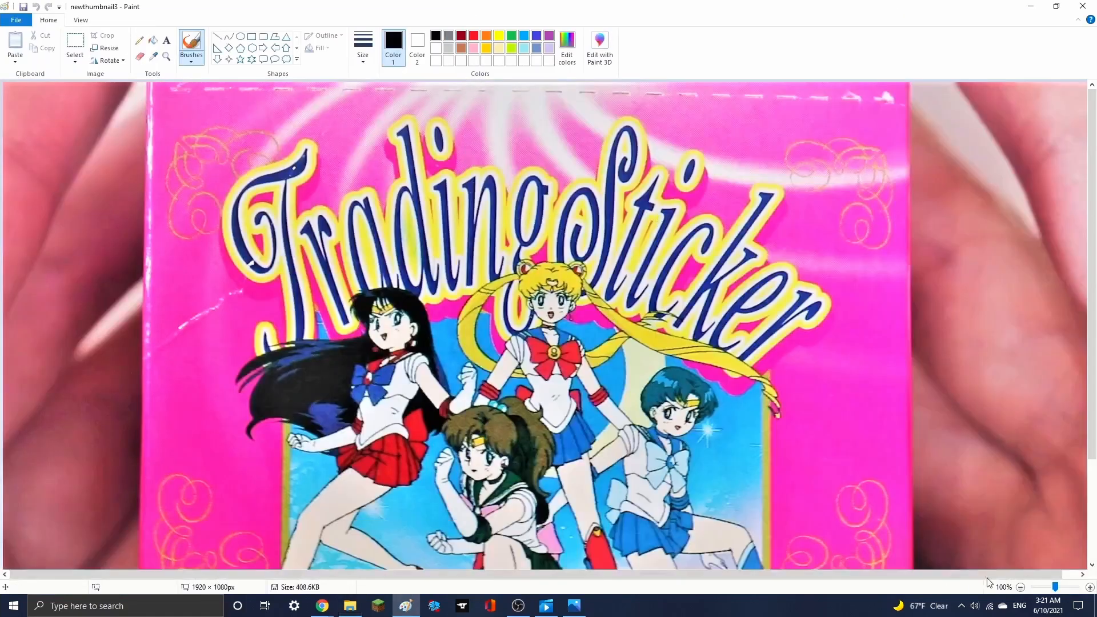
- Add the caption SAILOR MOON!!!!! as transparent-background text across the upper part of the box image
left_click(1020, 587)
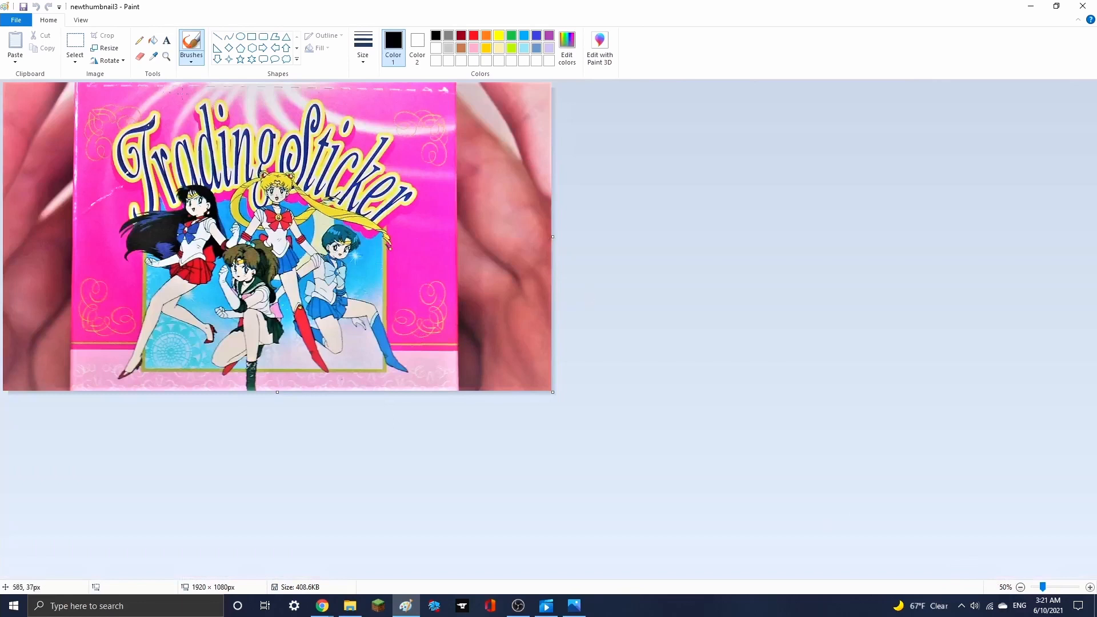
left_click(166, 41)
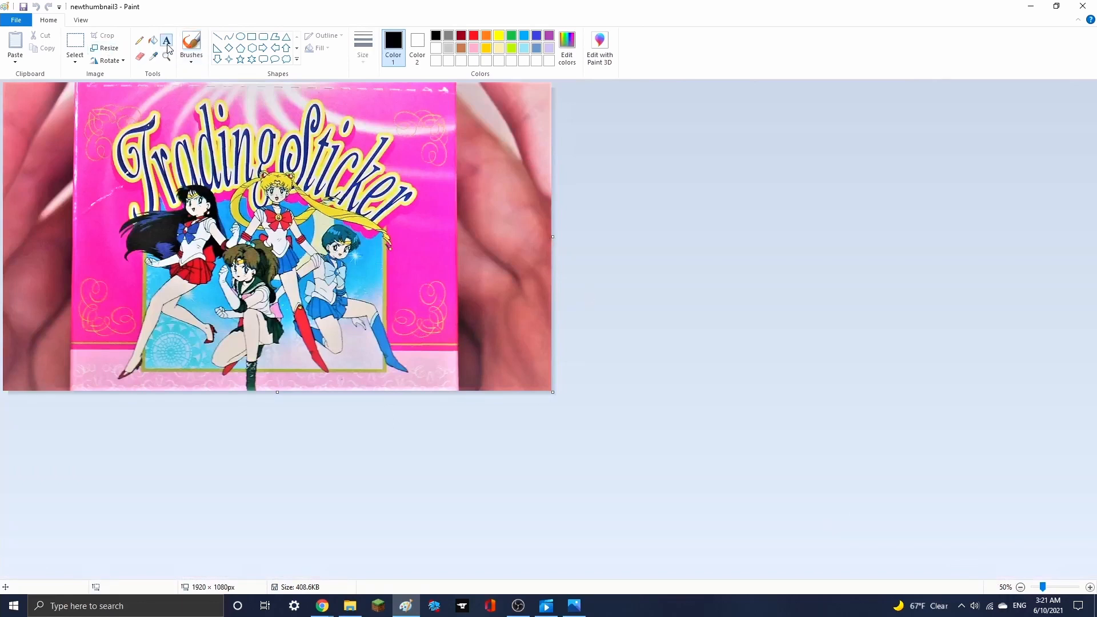
left_click(84, 88)
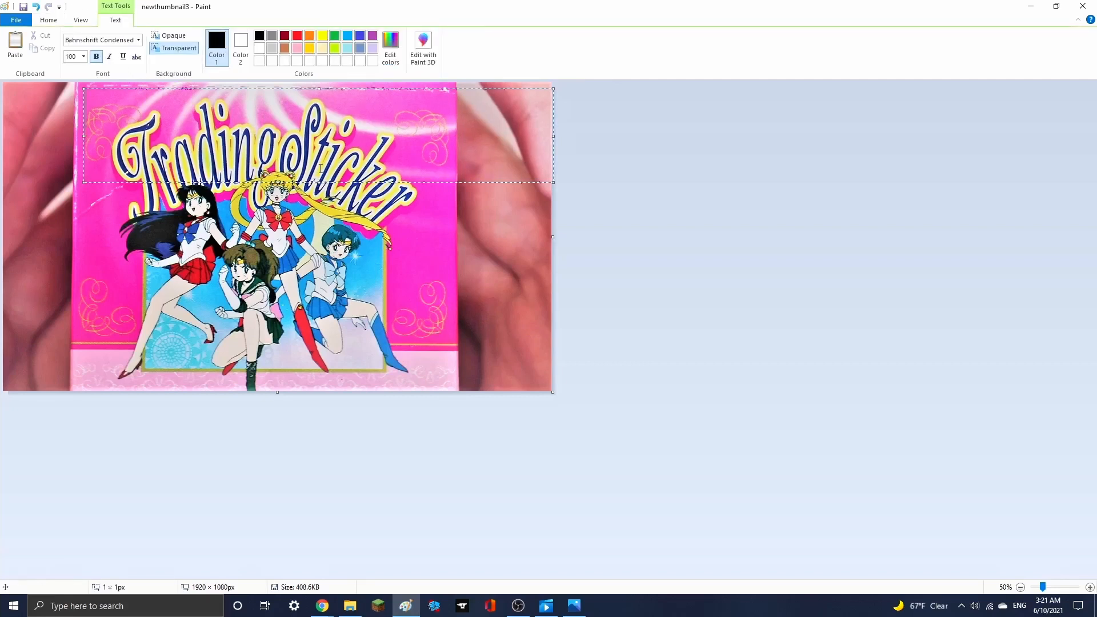
type("S")
key("BackSpace")
type("SAIL")
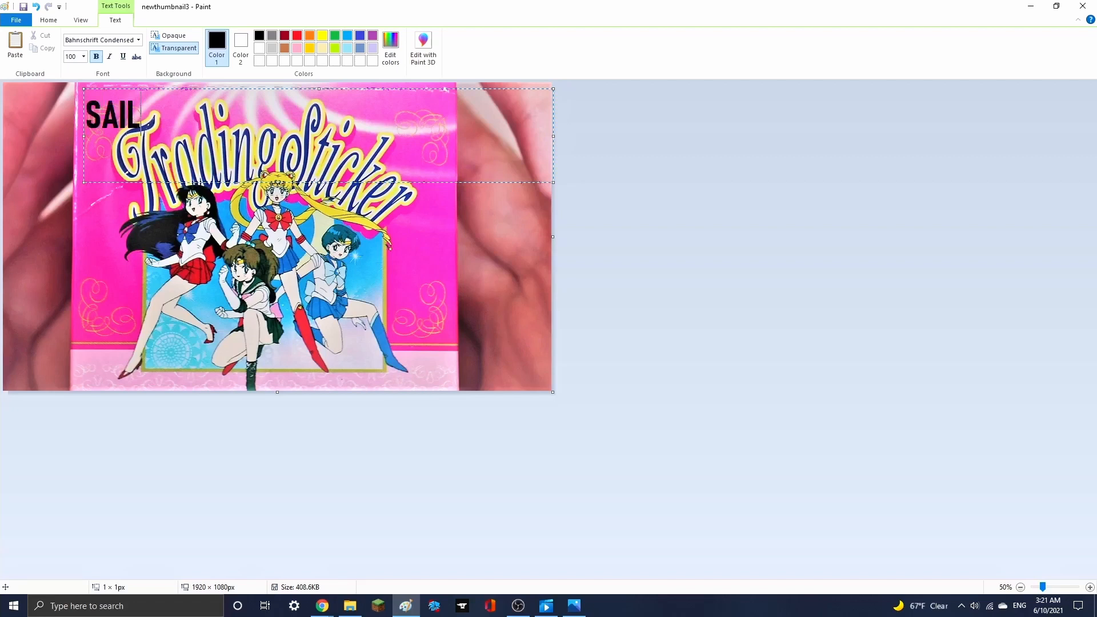
type("OR")
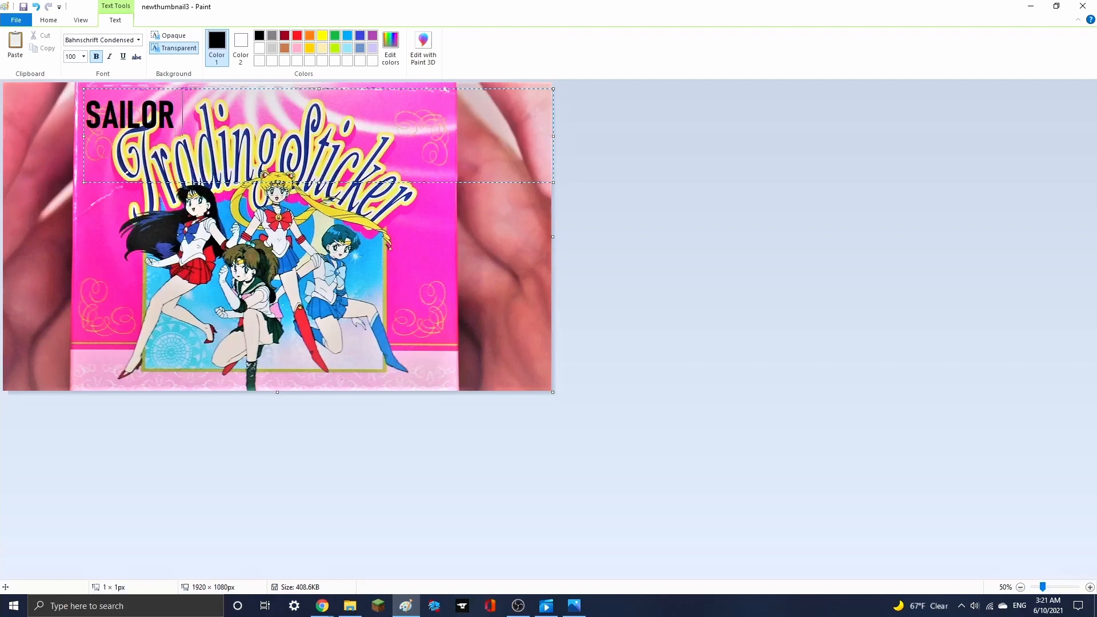
type(" MOON")
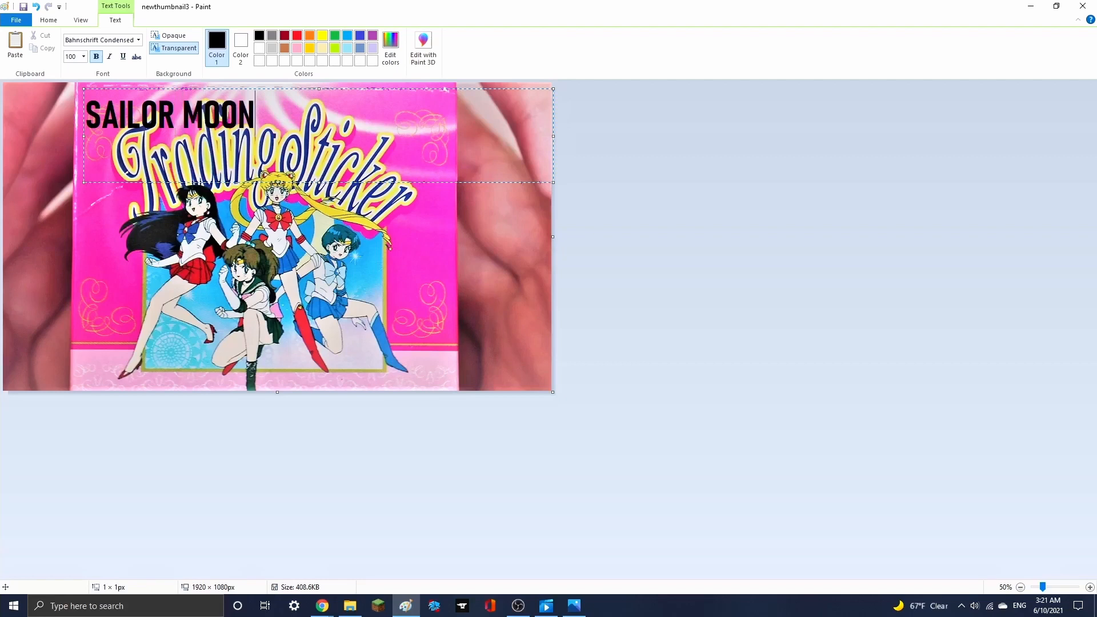
type("!!!!!!")
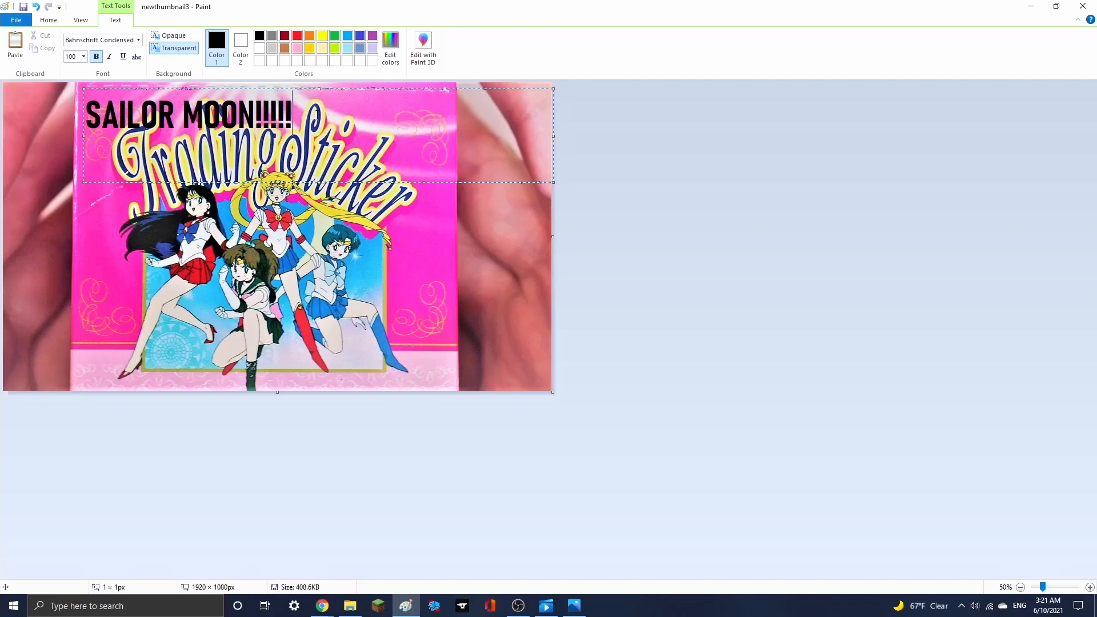
- Recolor the whole SAILOR MOON!!!!! caption, trying red first and settling on indigo
left_click_drag(293, 114, 84, 114)
left_click(297, 36)
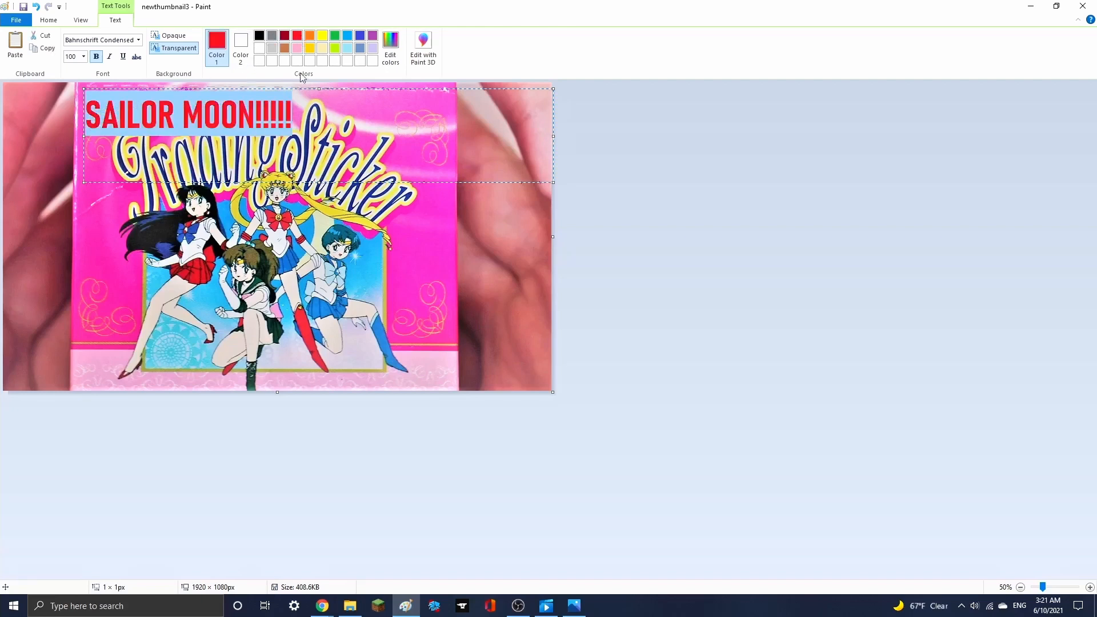
left_click(300, 115)
left_click_drag(301, 114, 85, 117)
left_click(354, 149)
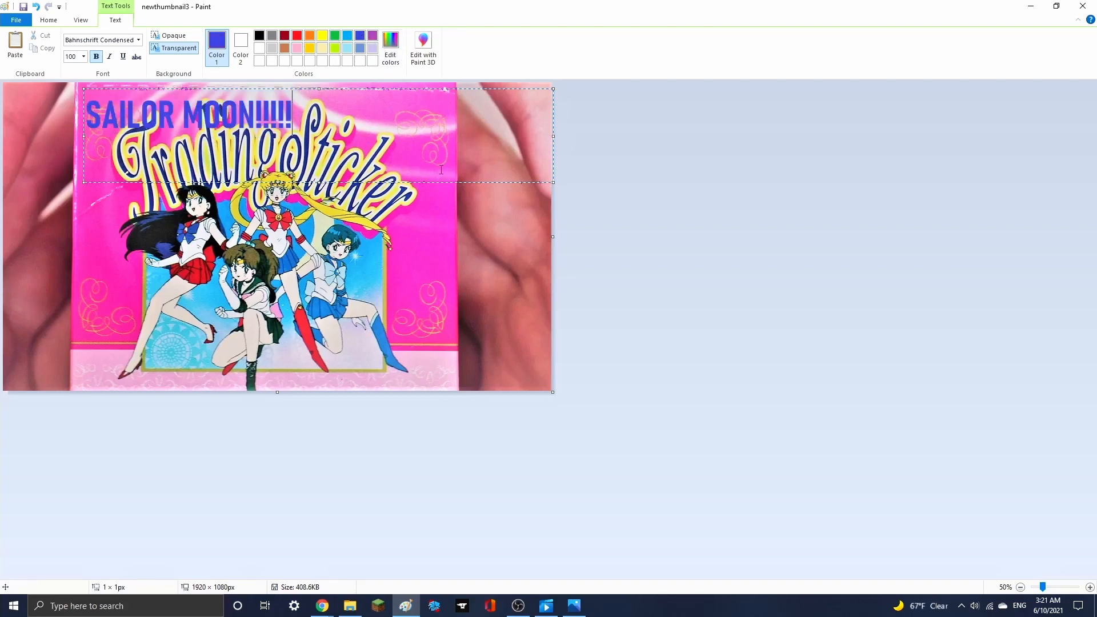
- Move the caption's text box to the image's top-left corner and enlarge it to about 970 × 326 px
left_click_drag(554, 137, 295, 148)
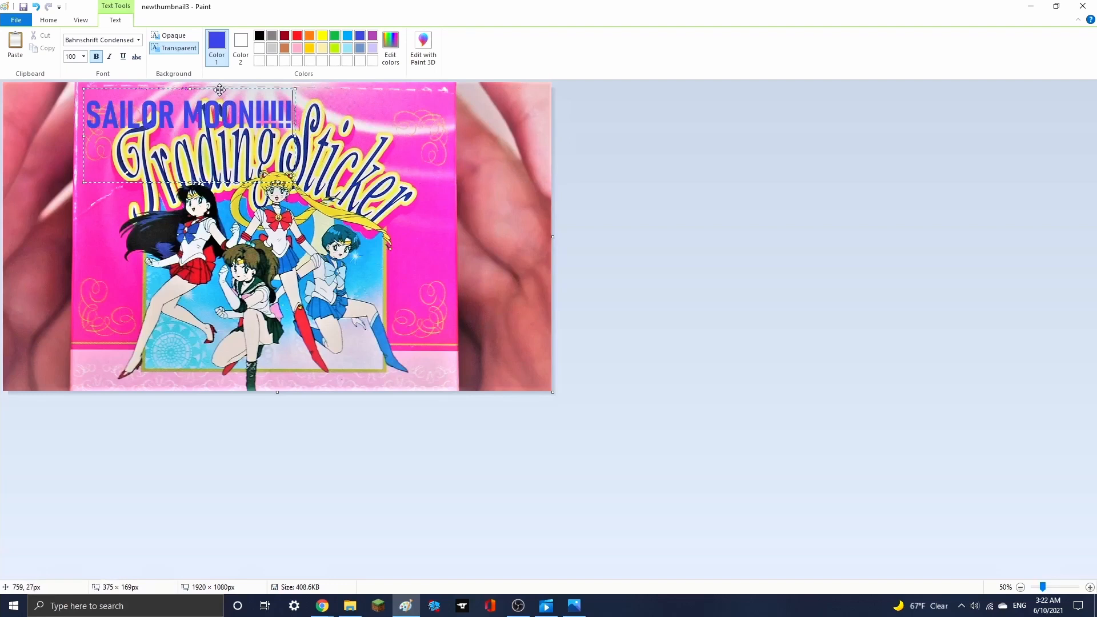
left_click_drag(215, 86, 132, 79)
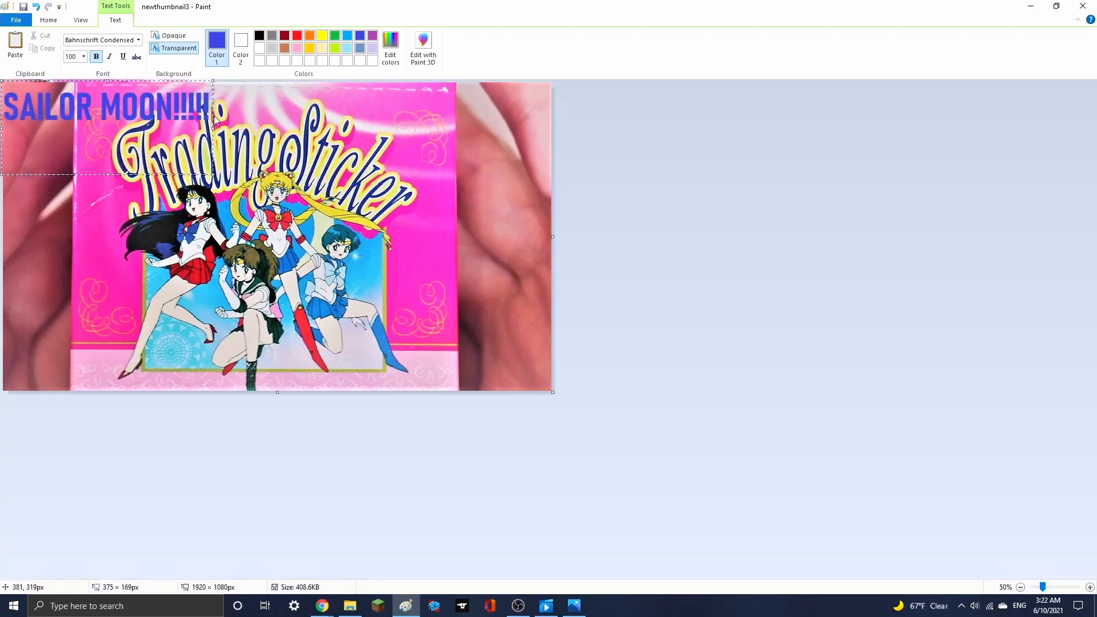
left_click_drag(214, 128, 657, 186)
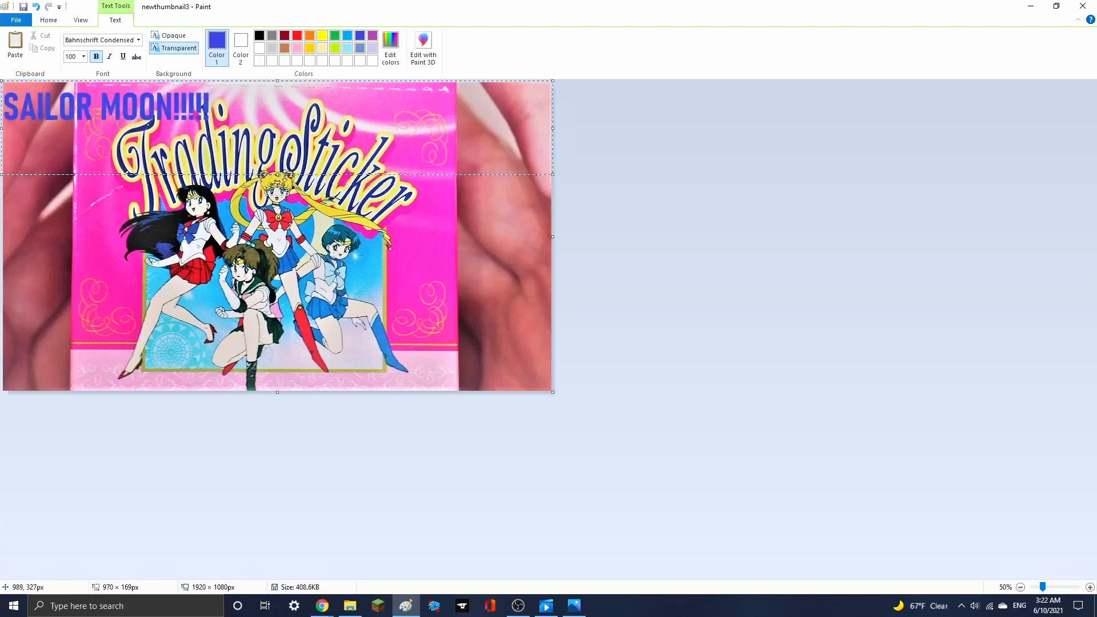
left_click_drag(279, 175, 324, 263)
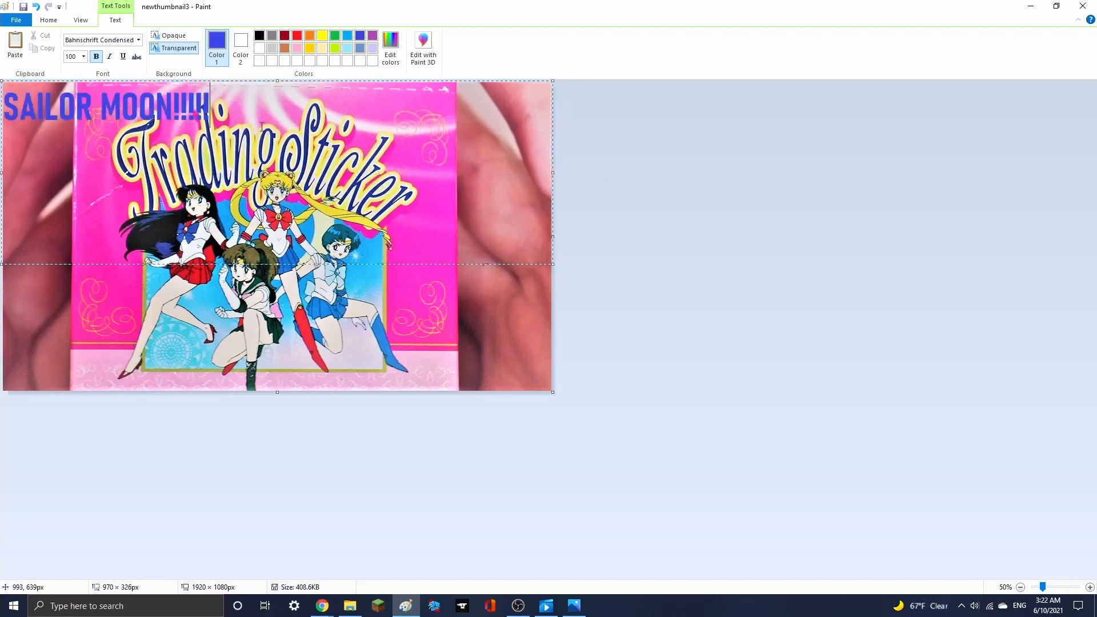
- Enlarge the whole SAILOR MOON!!!!! caption, trying font size 300 first and settling on 240
left_click_drag(211, 108, 4, 106)
left_click(75, 60)
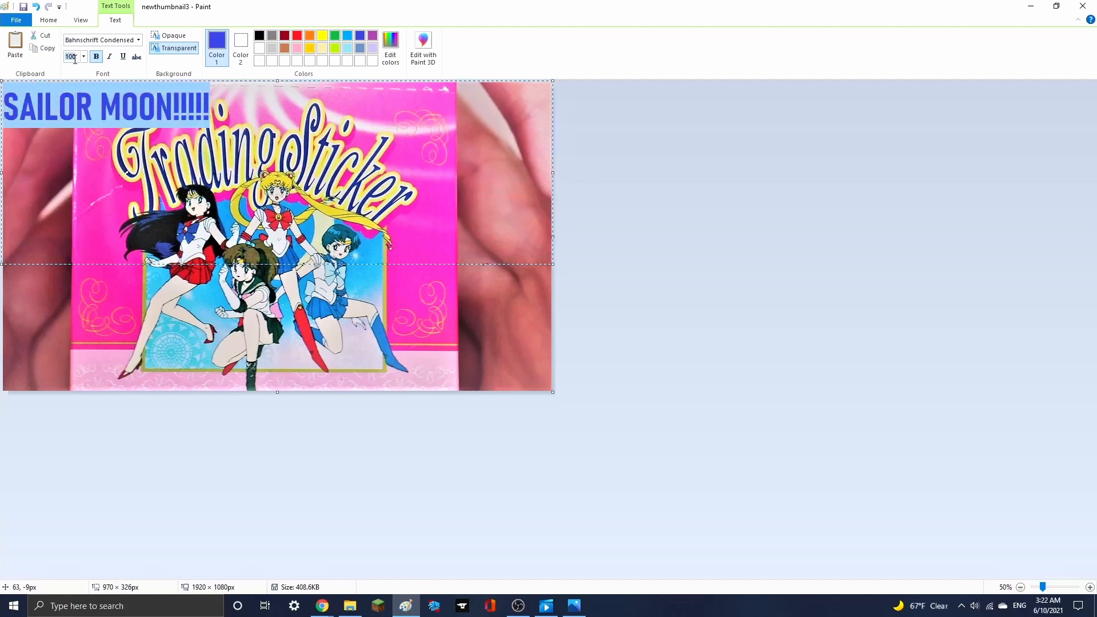
type("300")
key("Return")
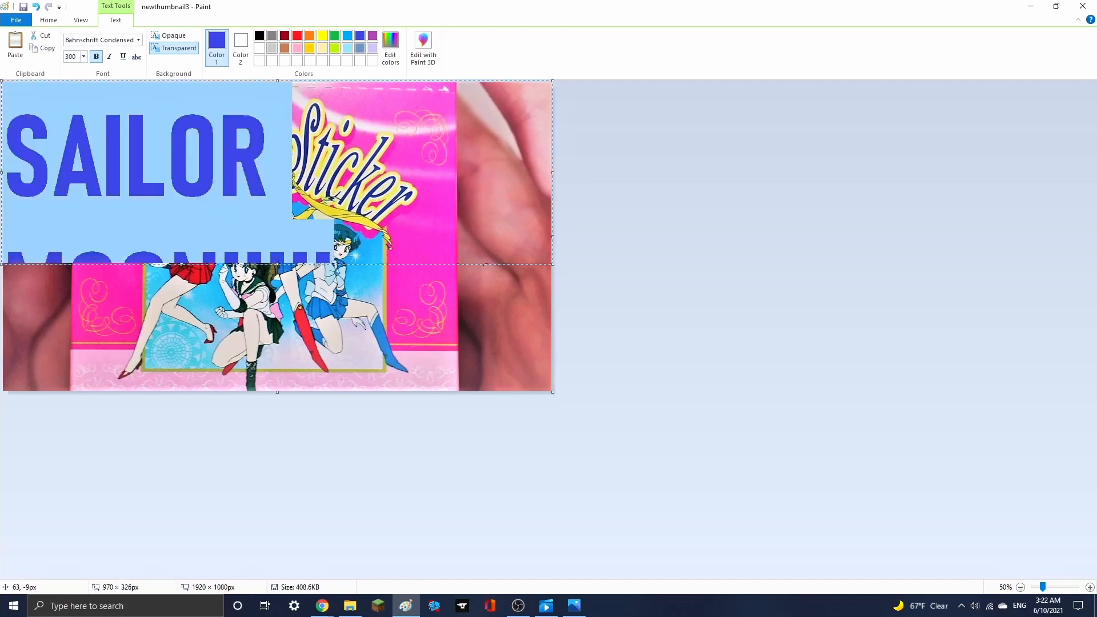
left_click(355, 207)
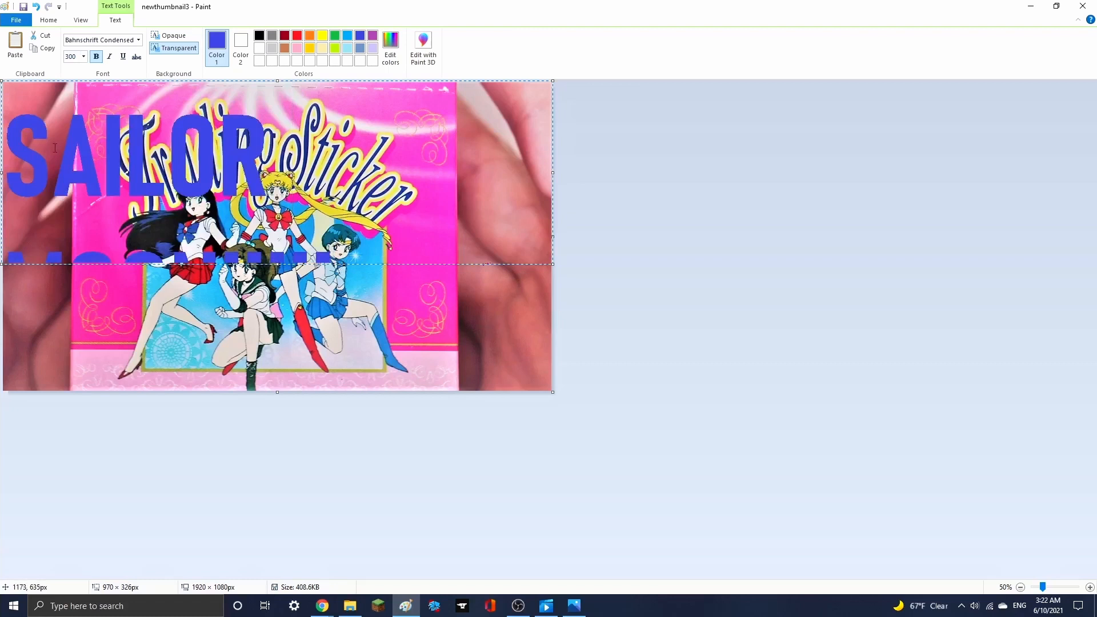
key("ctrl+a")
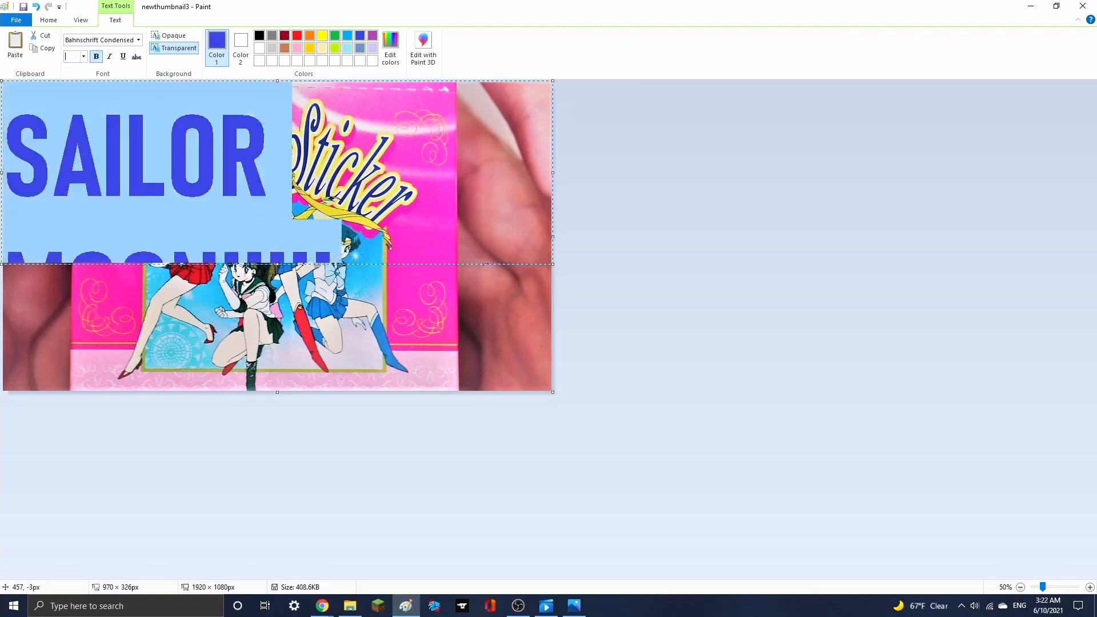
type("240")
key("Return")
left_click(479, 219)
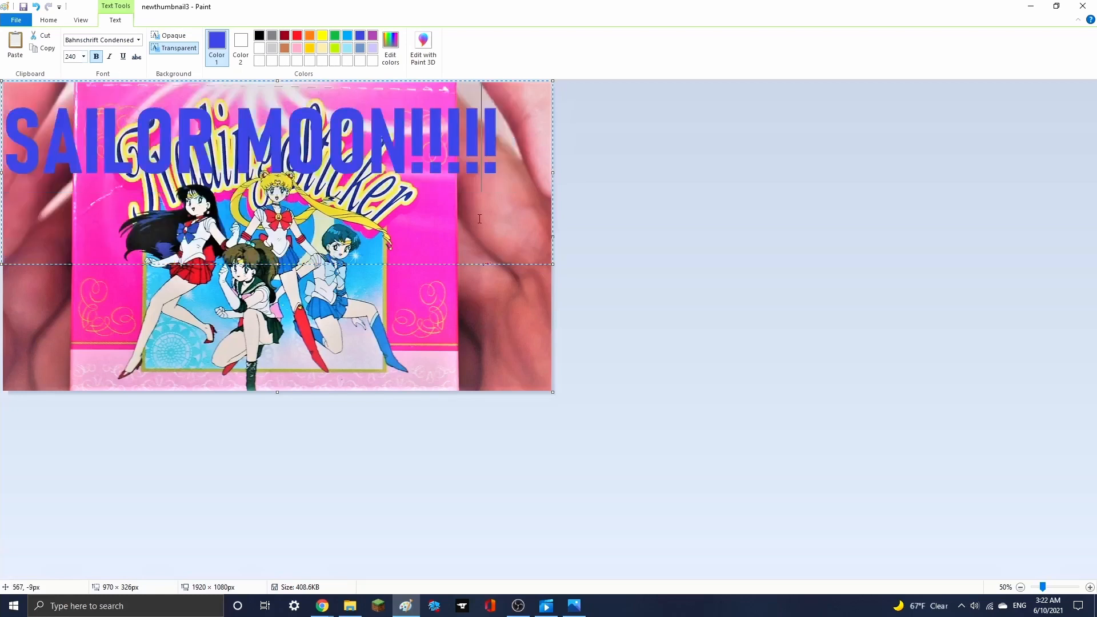
- Recolor the entire caption, trying white first and then black
left_click_drag(529, 131, 4, 128)
left_click(467, 146)
key("ctrl+a")
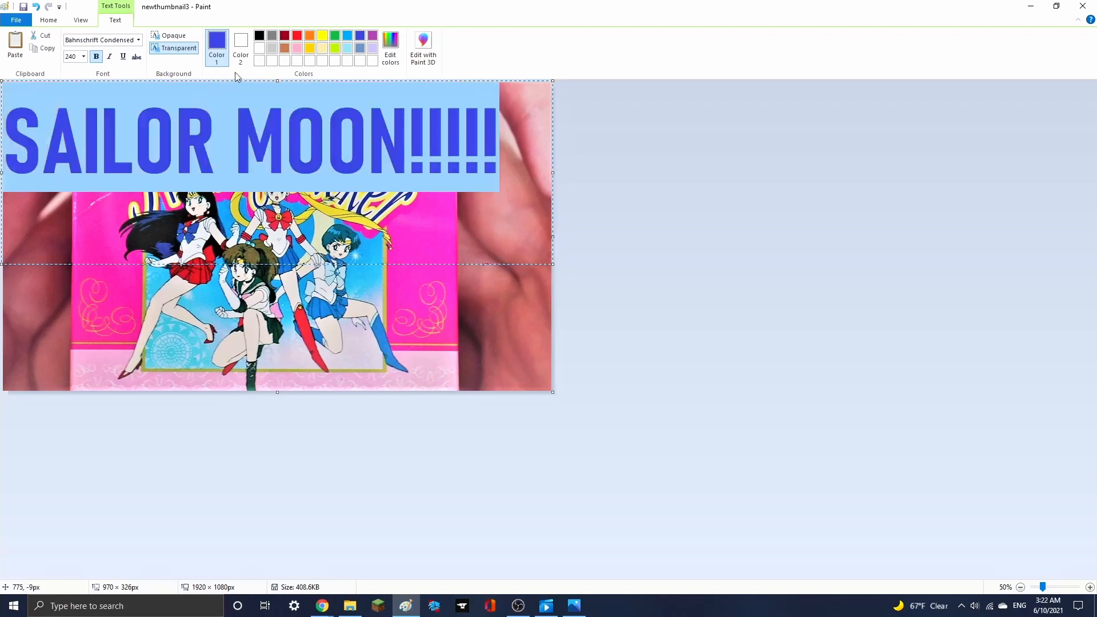
left_click(260, 48)
left_click(337, 153)
key("ctrl+a")
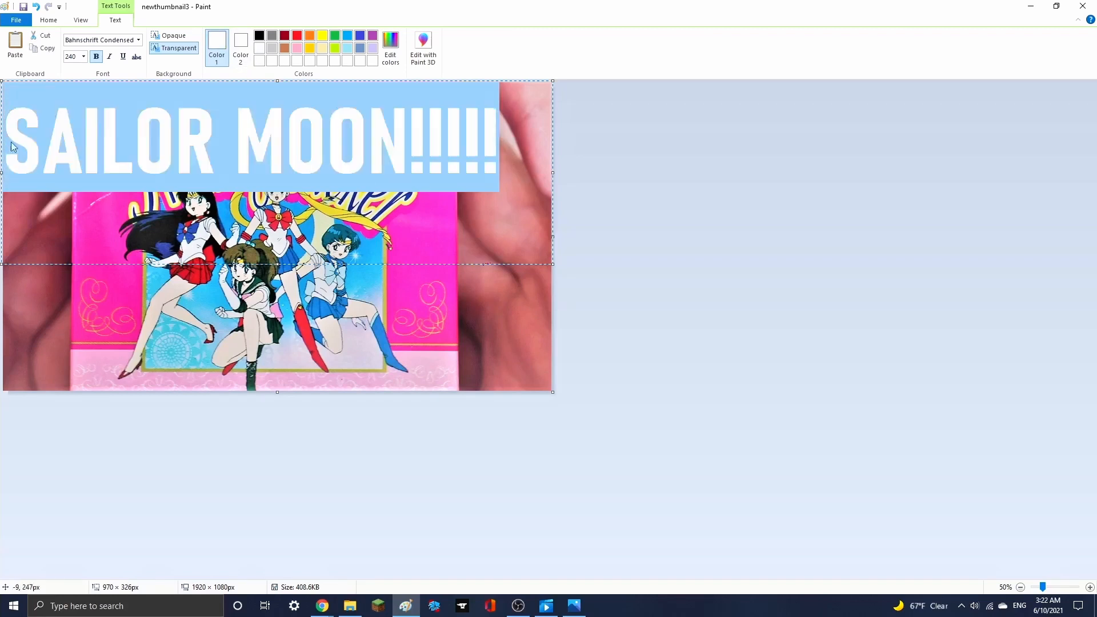
left_click(261, 36)
left_click(376, 183)
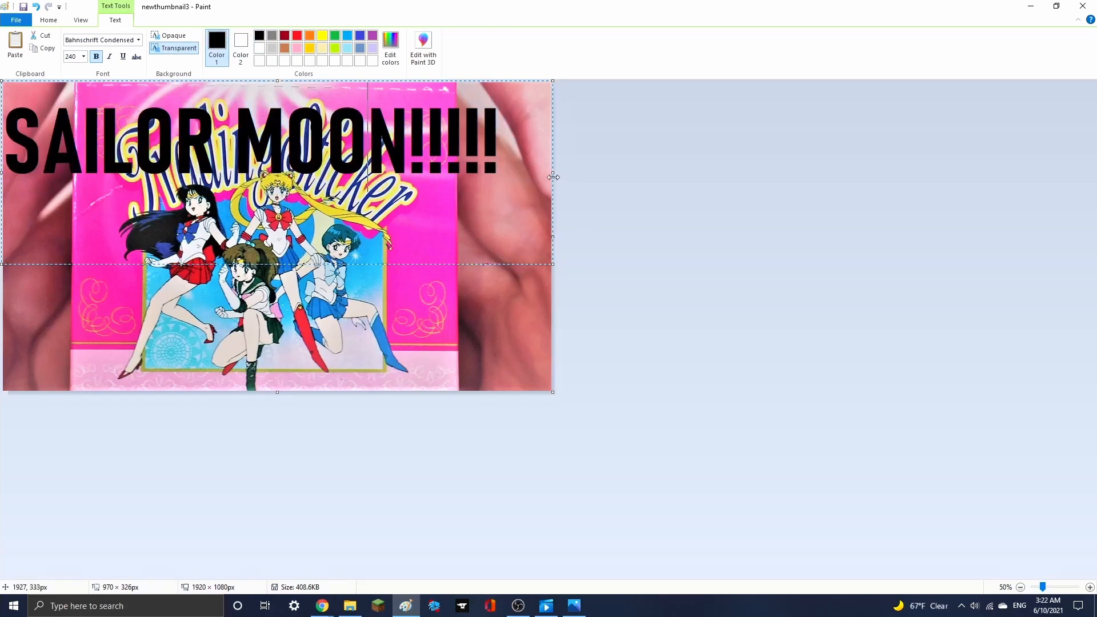
- Narrow the caption's text box to about 925 × 326 px and remove the bold formatting from the whole caption
left_click_drag(553, 176, 527, 183)
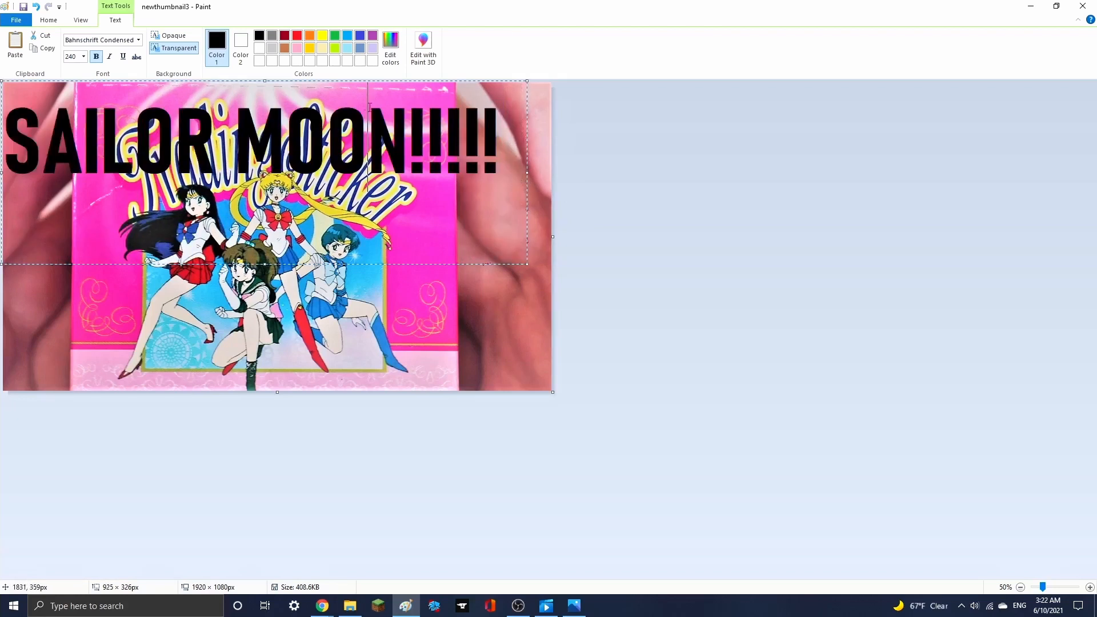
left_click(98, 56)
left_click_drag(514, 160, 7, 123)
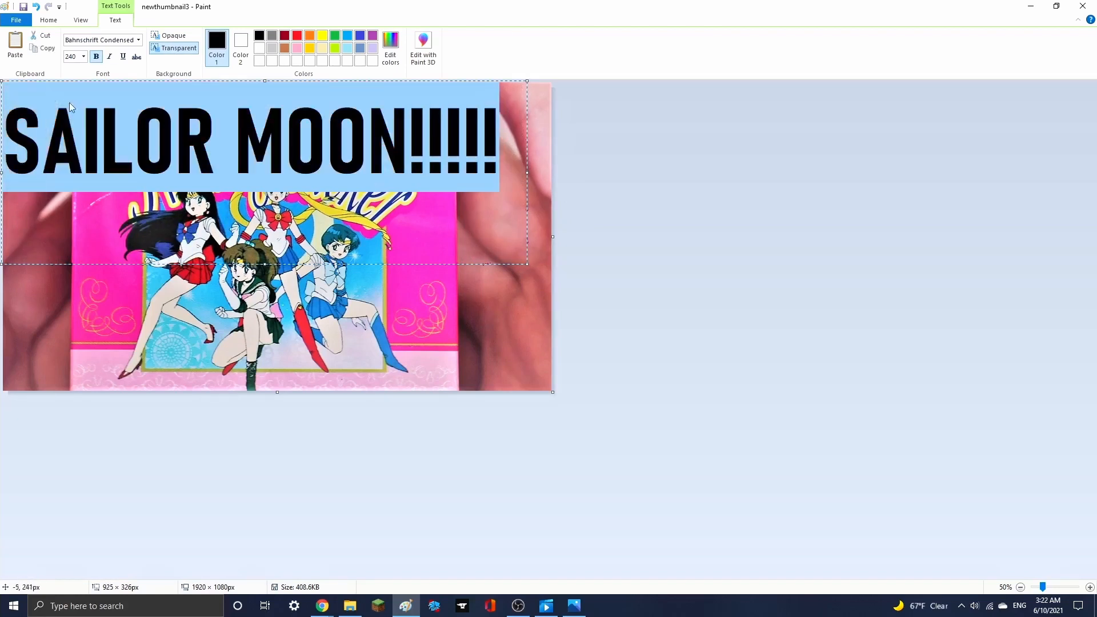
left_click(97, 57)
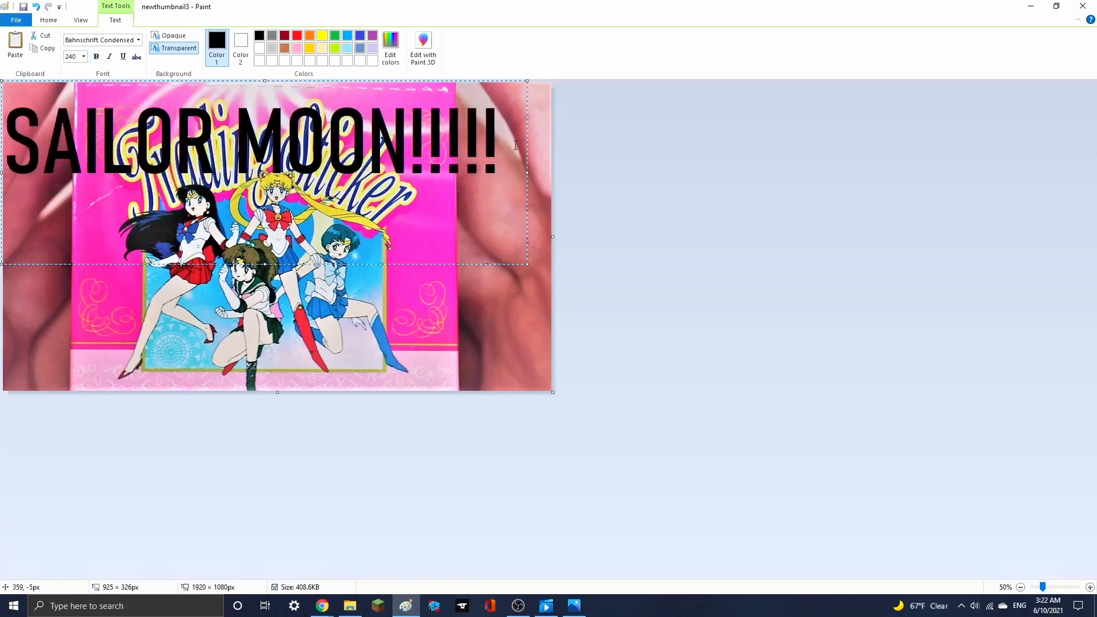
- Try purple, orange and lime as the color of the whole caption
left_click_drag(510, 150, 3, 147)
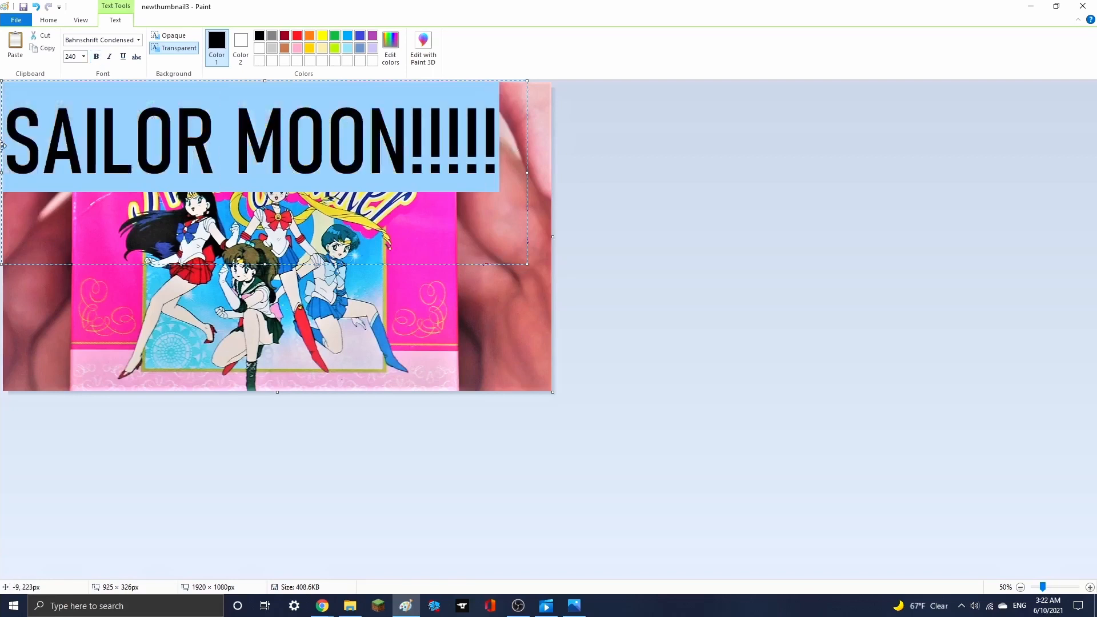
left_click(372, 39)
left_click(405, 131)
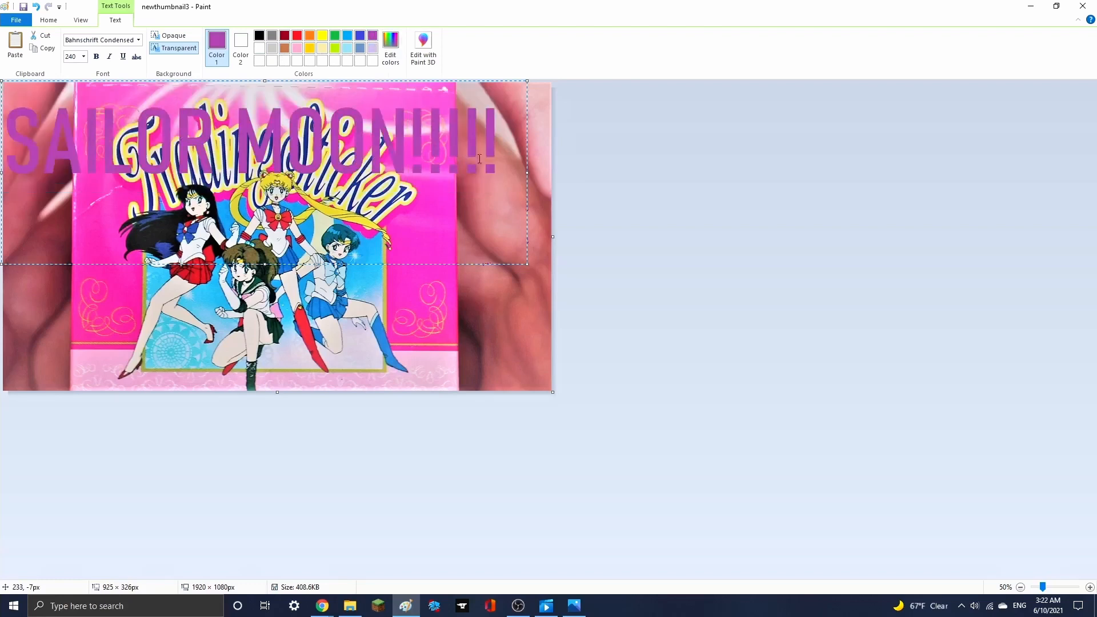
left_click_drag(513, 151, 3, 136)
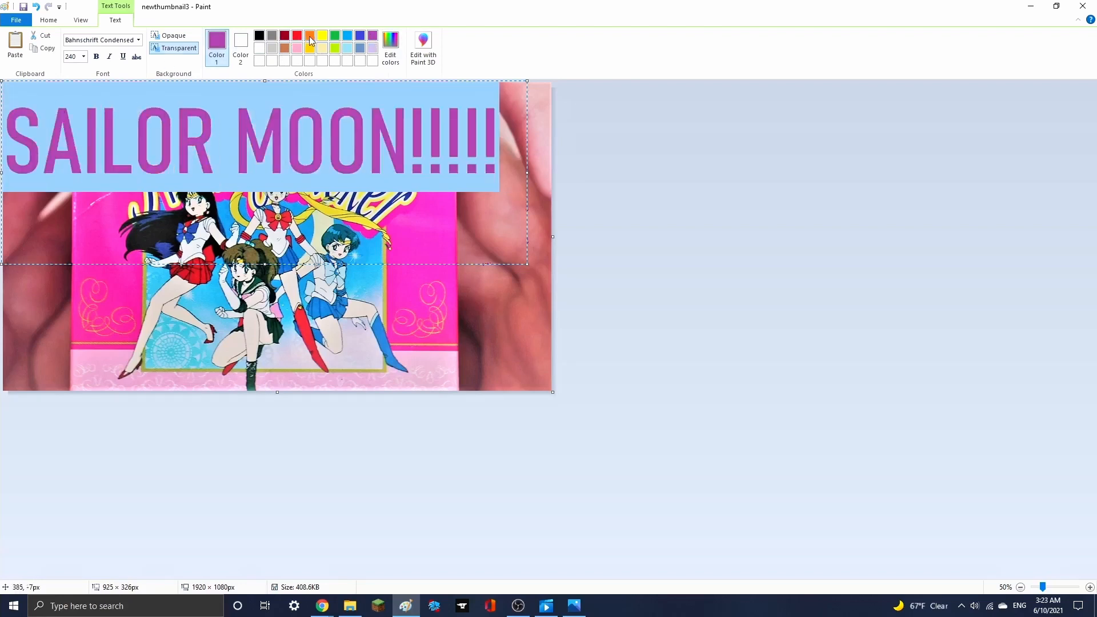
left_click(309, 39)
left_click(315, 146)
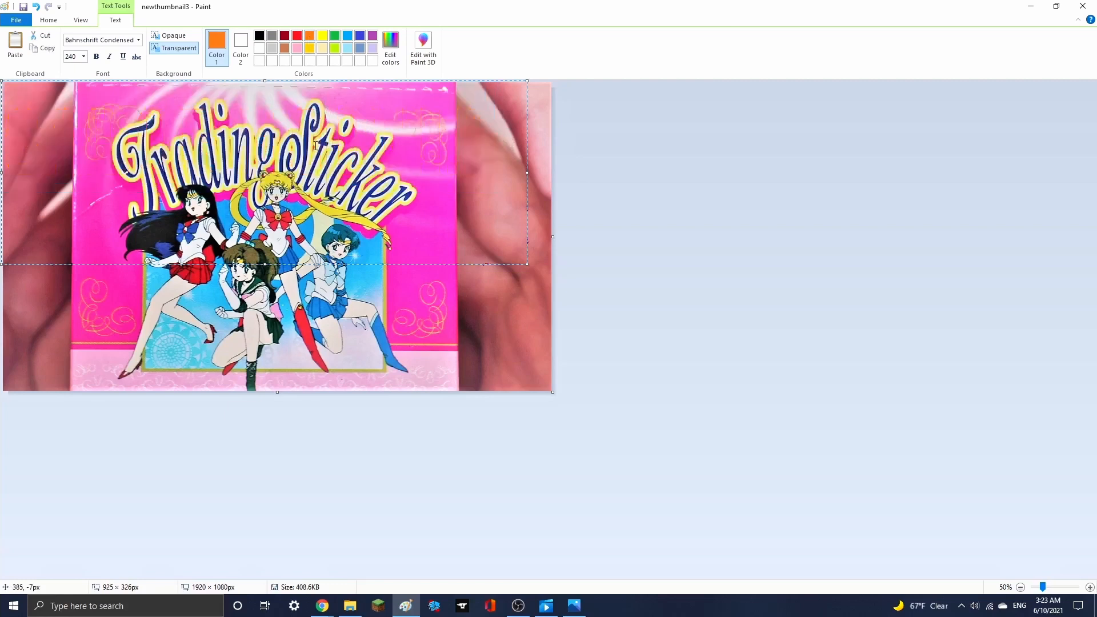
left_click(335, 48)
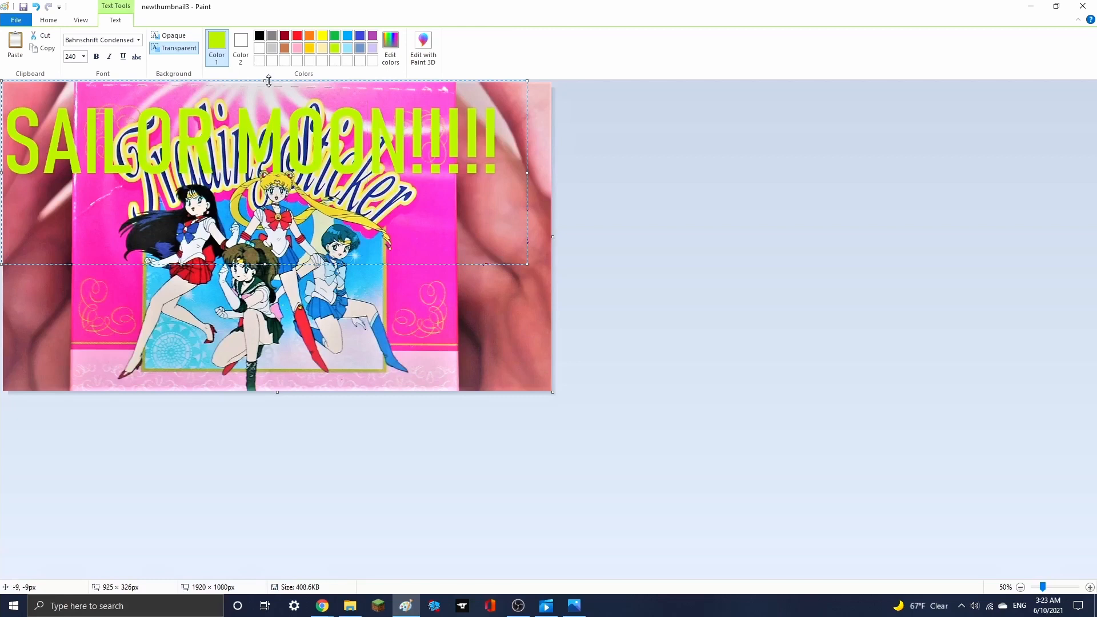
- Move the caption's text box to the image's bottom edge and recolor the word MOON!!!!! black
left_click_drag(266, 81, 262, 288)
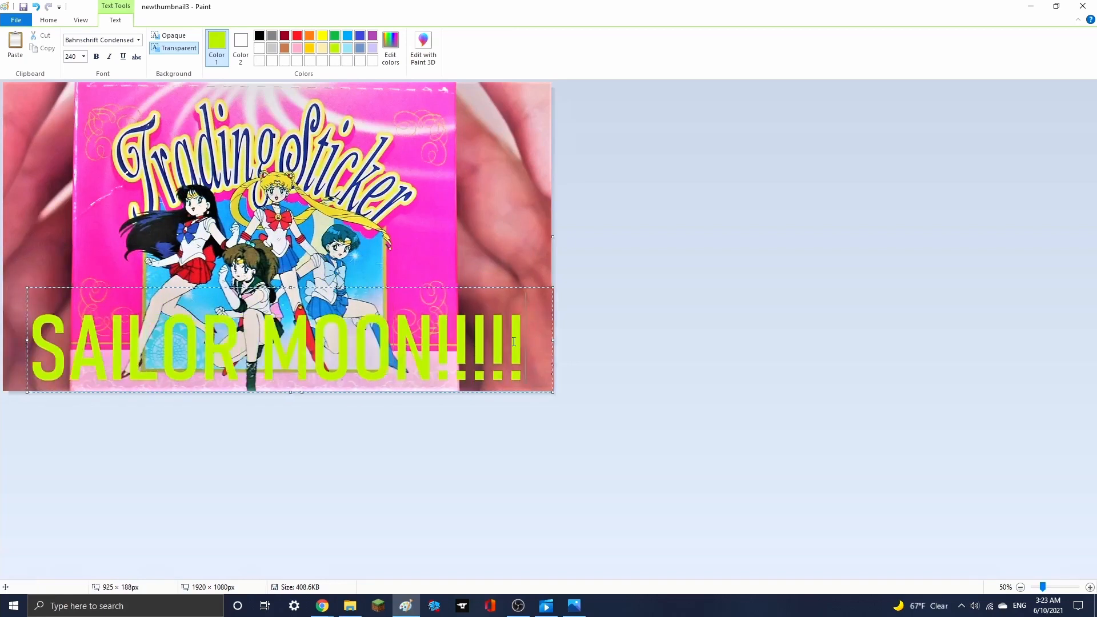
left_click_drag(524, 320, 272, 322)
left_click(259, 36)
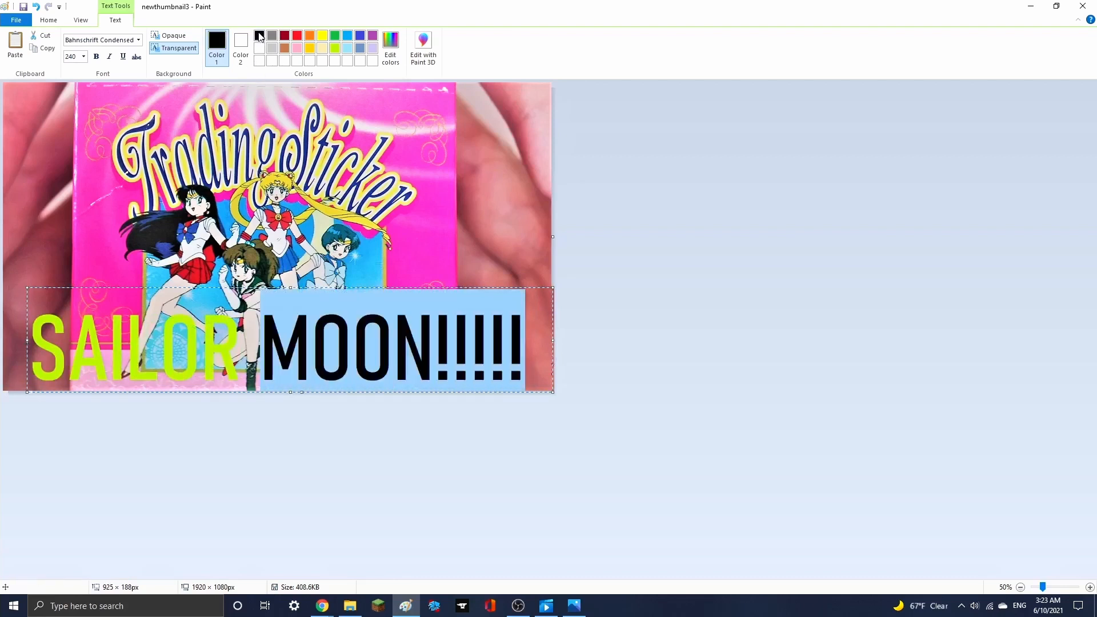
left_click(378, 353)
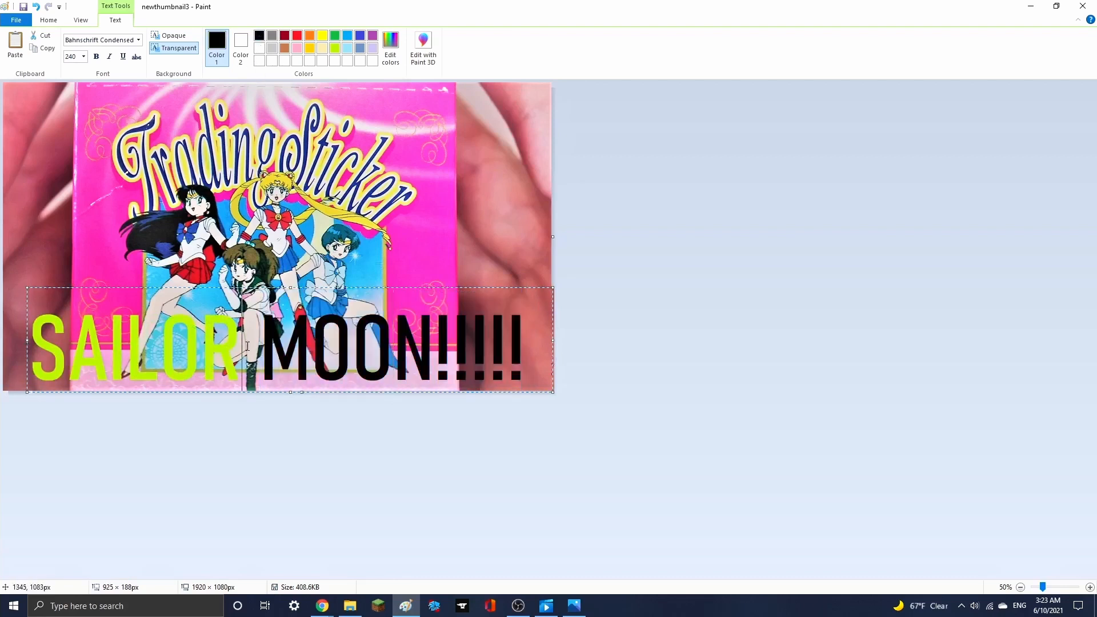
- Try red, lime and a custom darker green as the color of the word SAILOR
left_click_drag(242, 343, 28, 342)
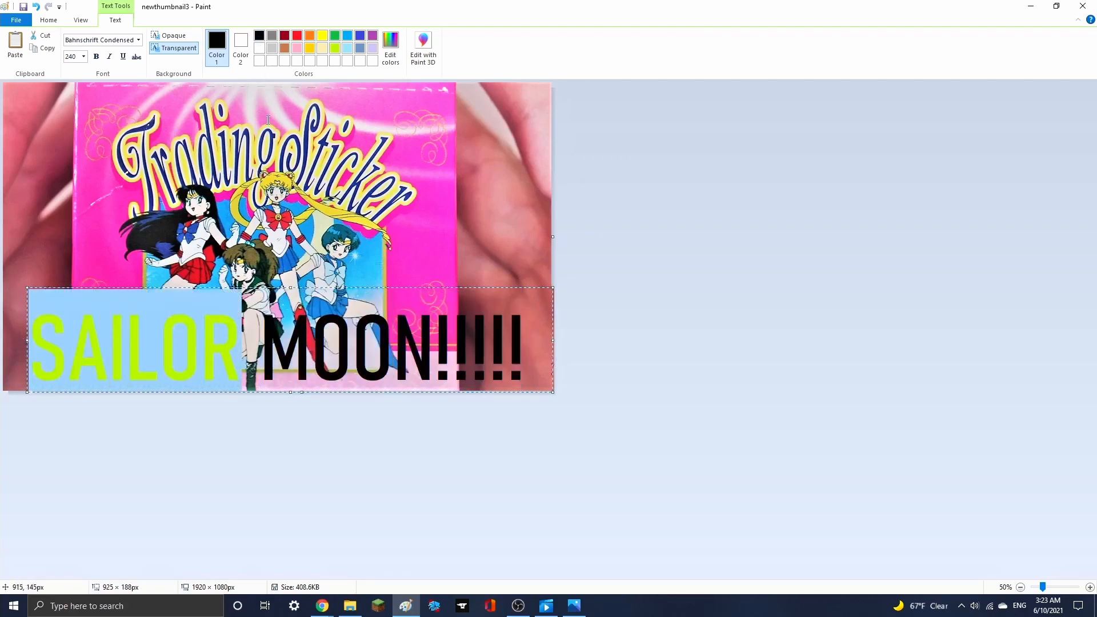
left_click(297, 35)
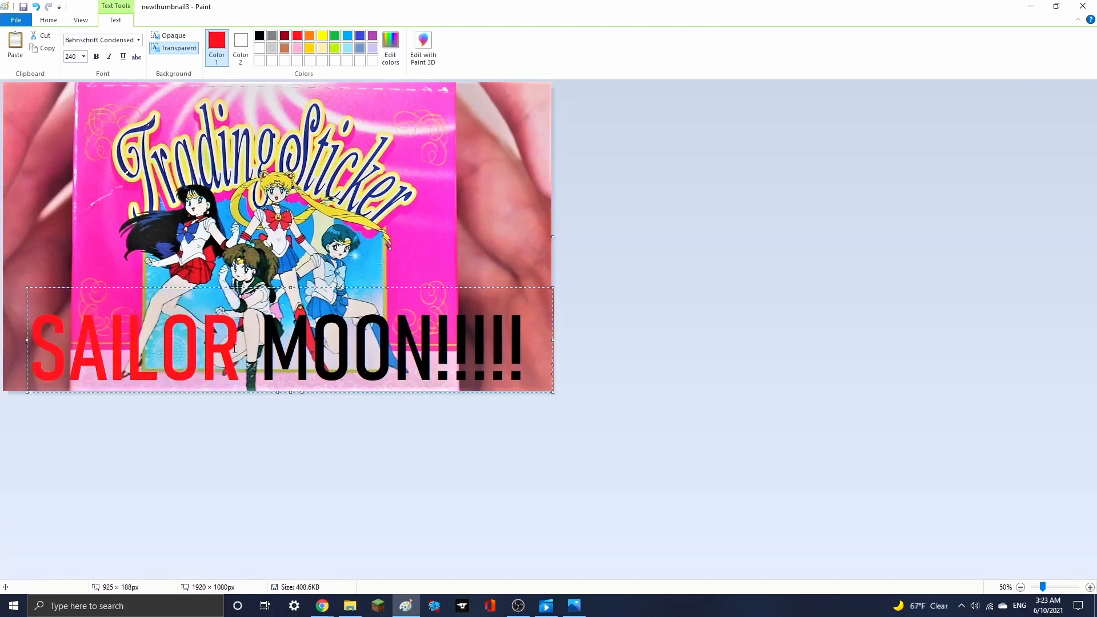
left_click(336, 47)
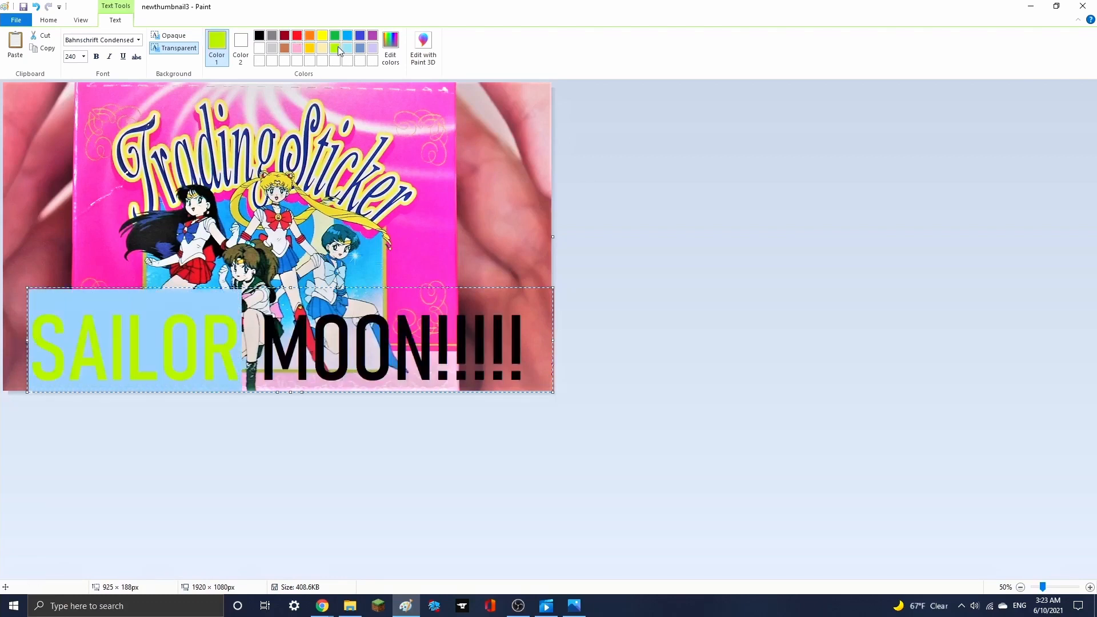
left_click(391, 43)
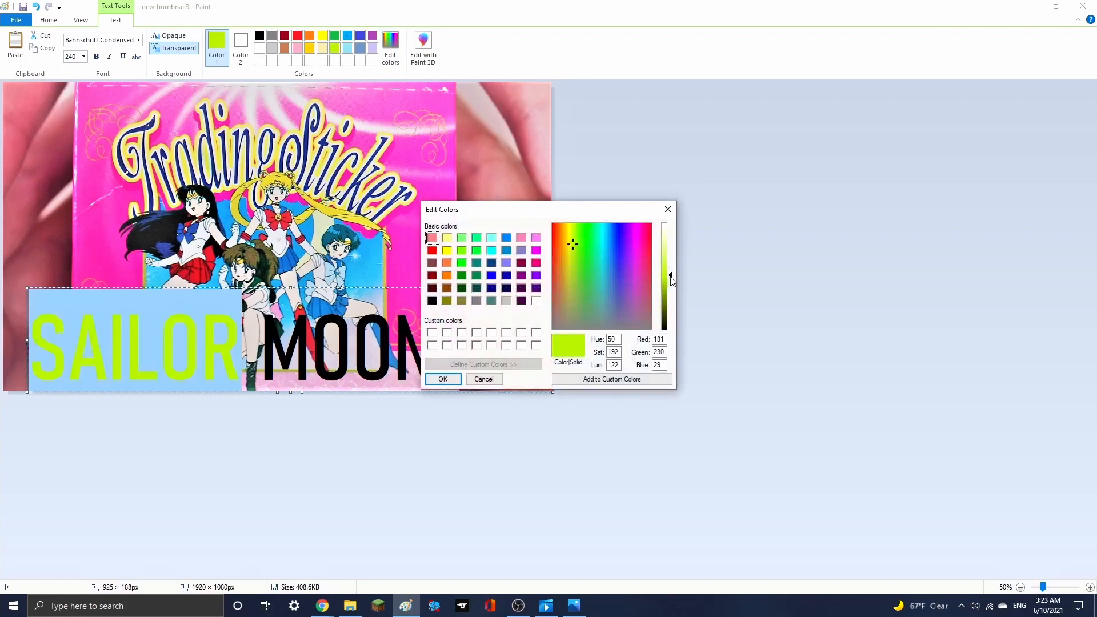
left_click_drag(663, 279, 662, 284)
left_click_drag(574, 245, 578, 244)
left_click(443, 378)
left_click(367, 346)
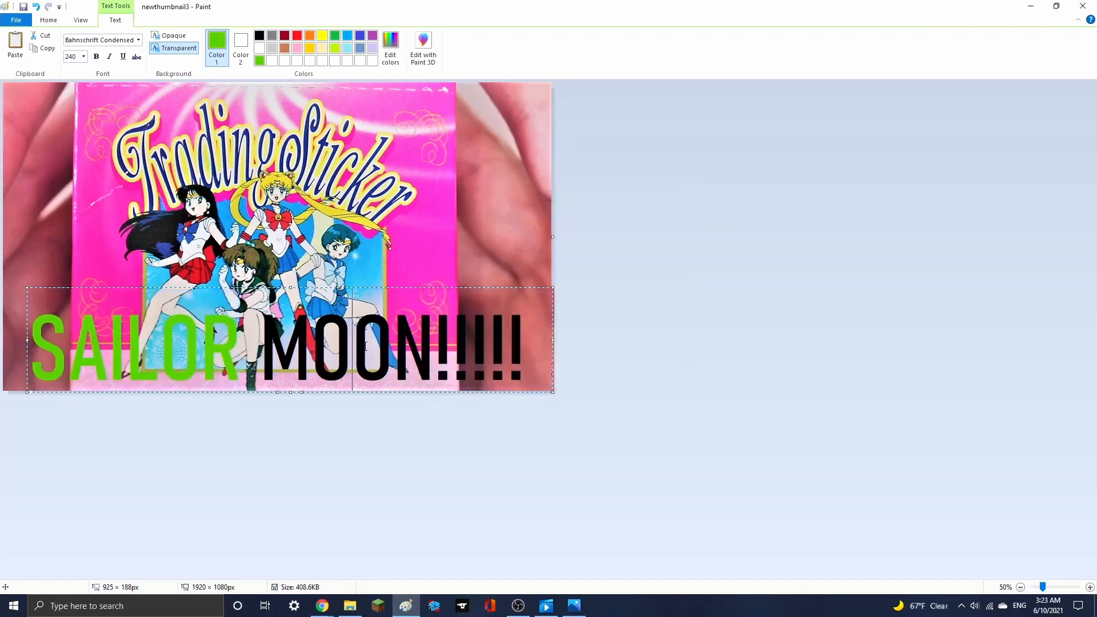
- Recolor the word SAILOR with the standard palette green and commit the caption to the image
left_click_drag(241, 349, 30, 348)
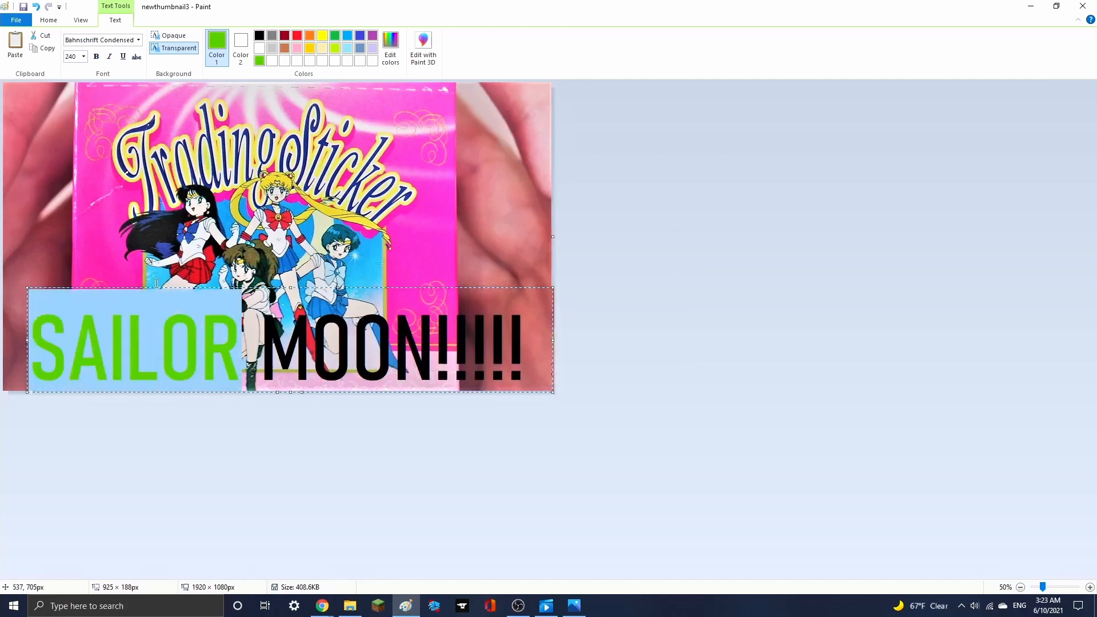
left_click(335, 35)
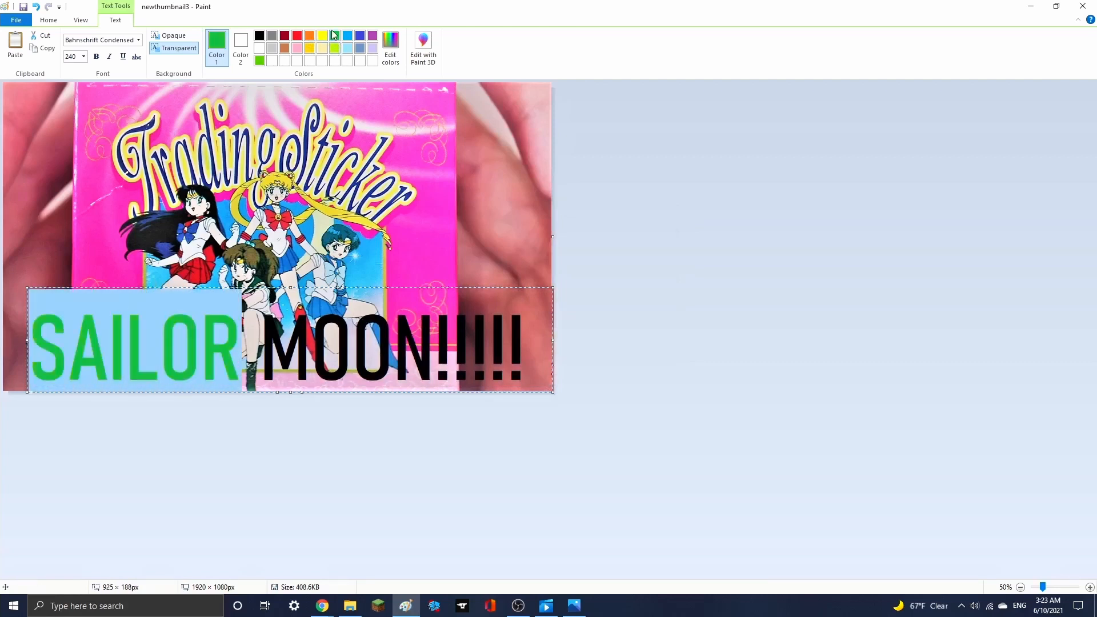
left_click(273, 316)
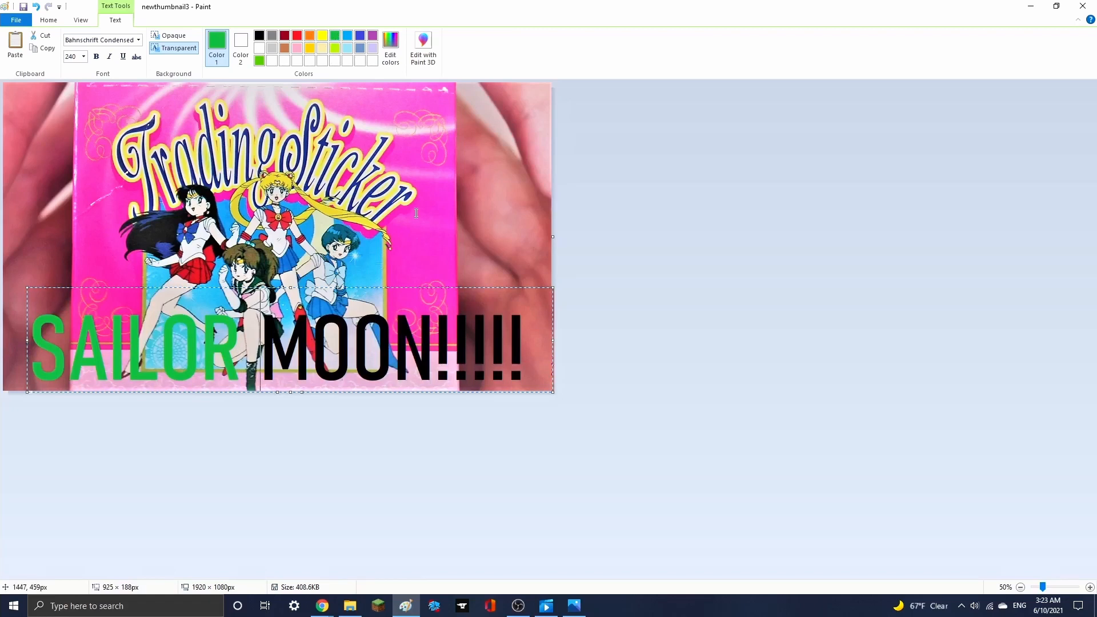
left_click(121, 248)
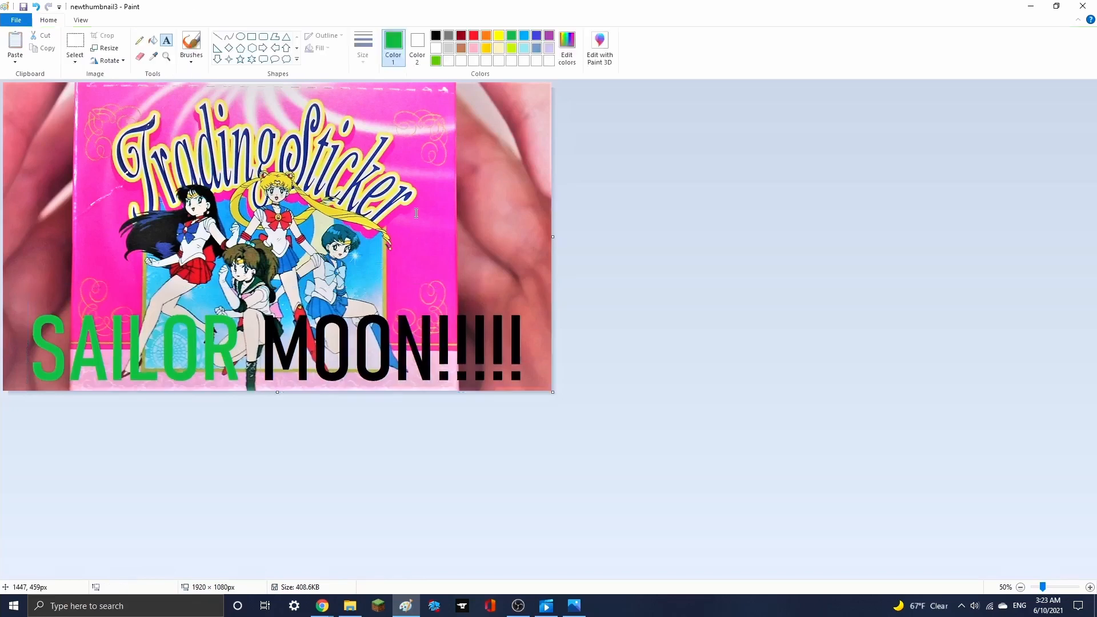
- Save the captioned image under the new name newthumbnail4 in the SM Sticker Thumbnail folder, then close Paint
left_click(26, 25)
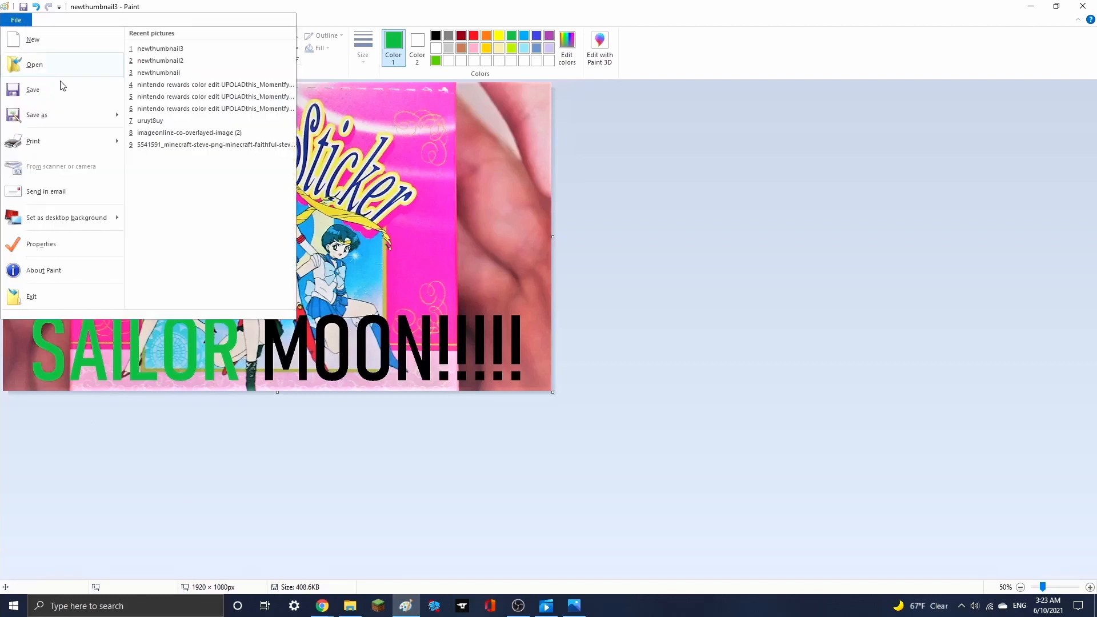
left_click(71, 116)
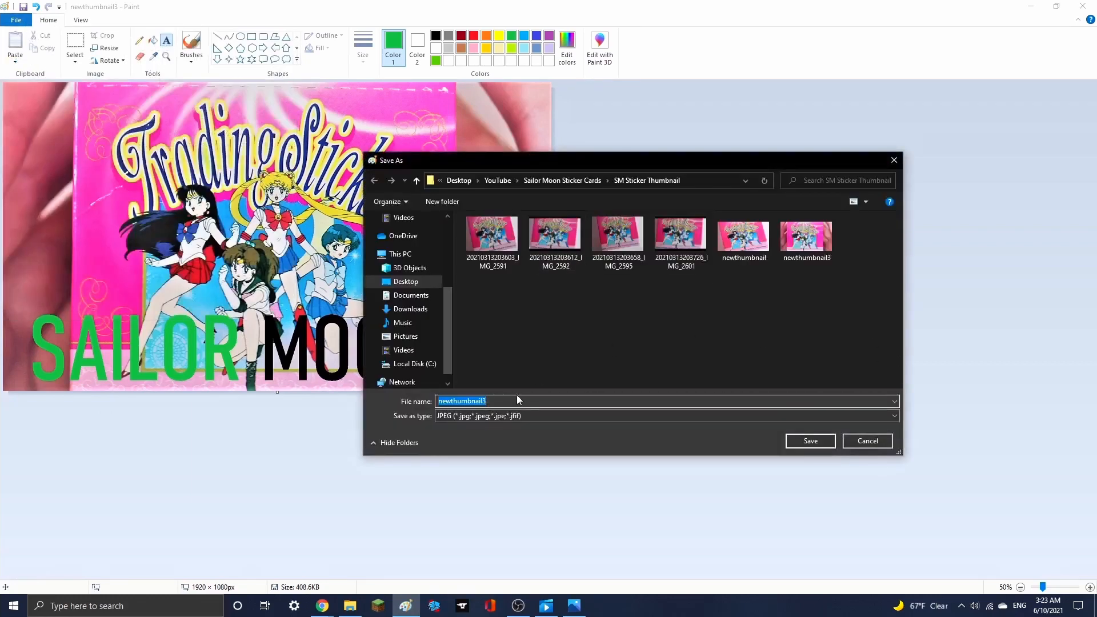
left_click(518, 400)
key("BackSpace")
type("4")
left_click(810, 441)
left_click(1093, 5)
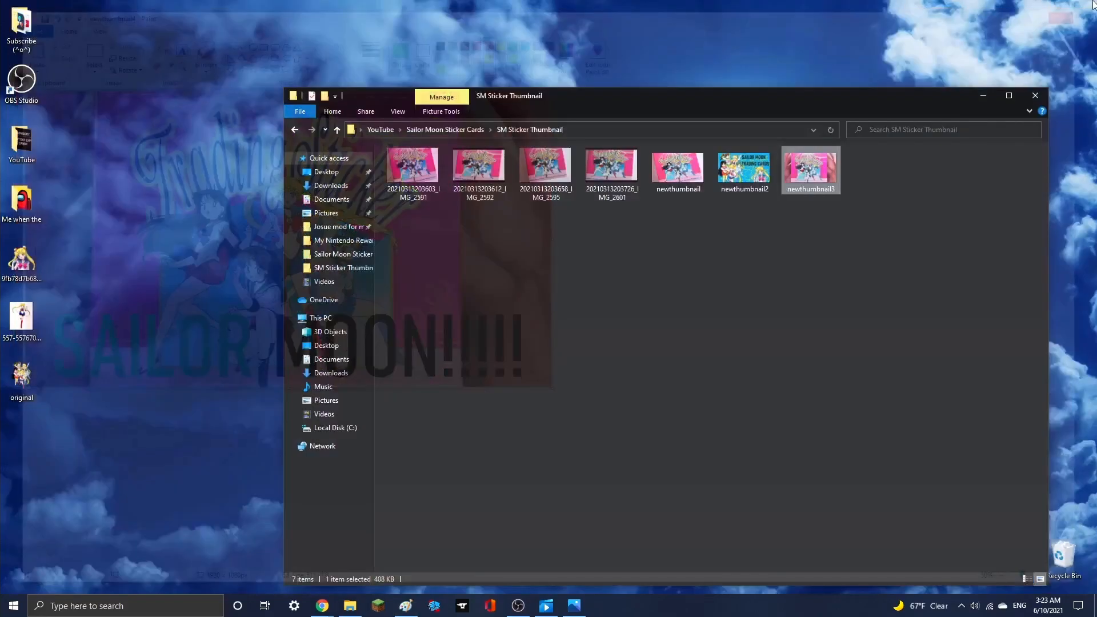
- Compare newthumbnail, newthumbnail2, newthumbnail3 and newthumbnail4 one after another in the photo viewer, then close it and minimize the folder window
left_click(693, 186)
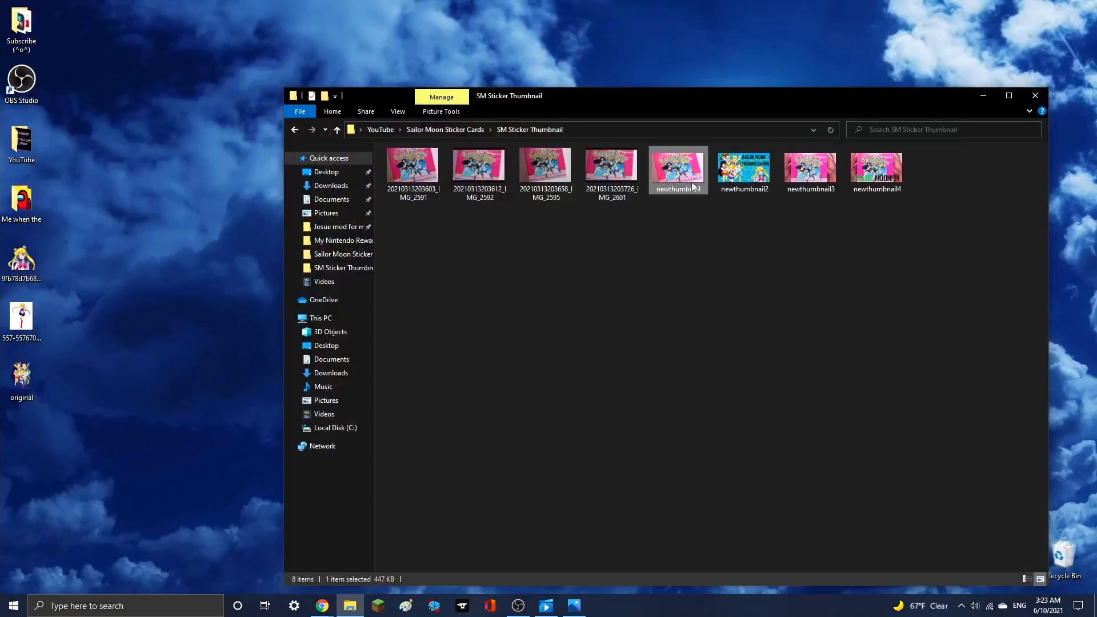
double_click(693, 186)
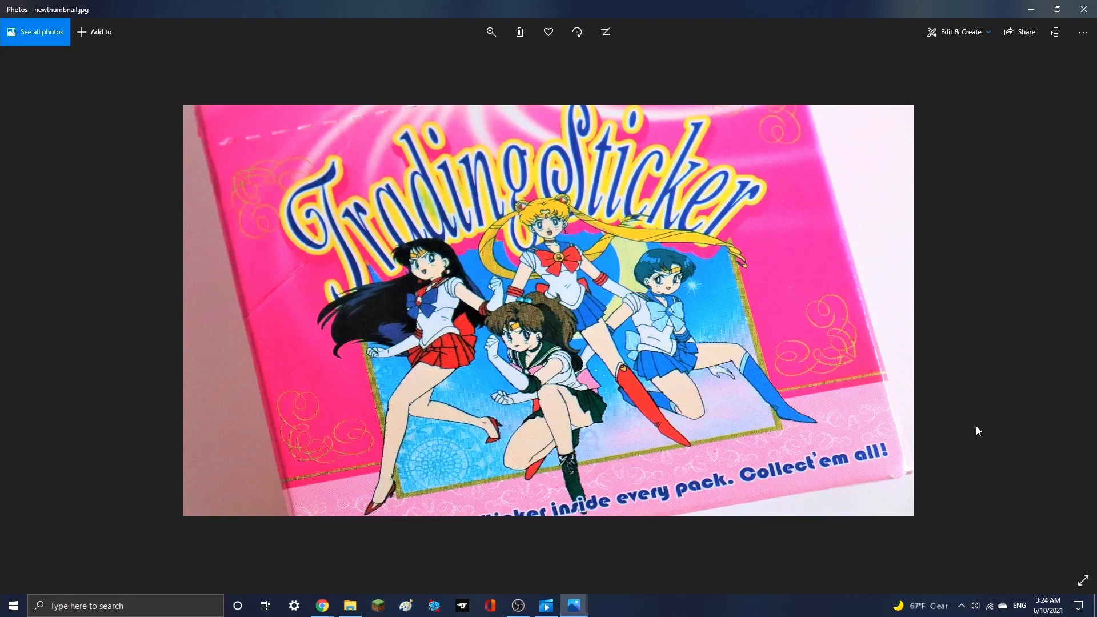
key("Right")
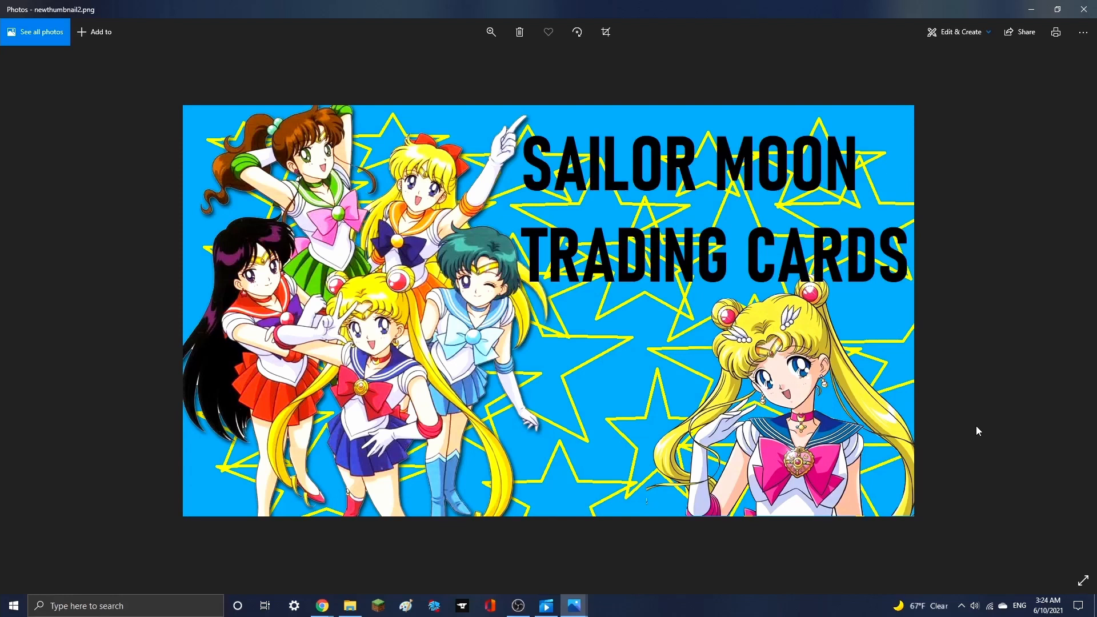
key("Right")
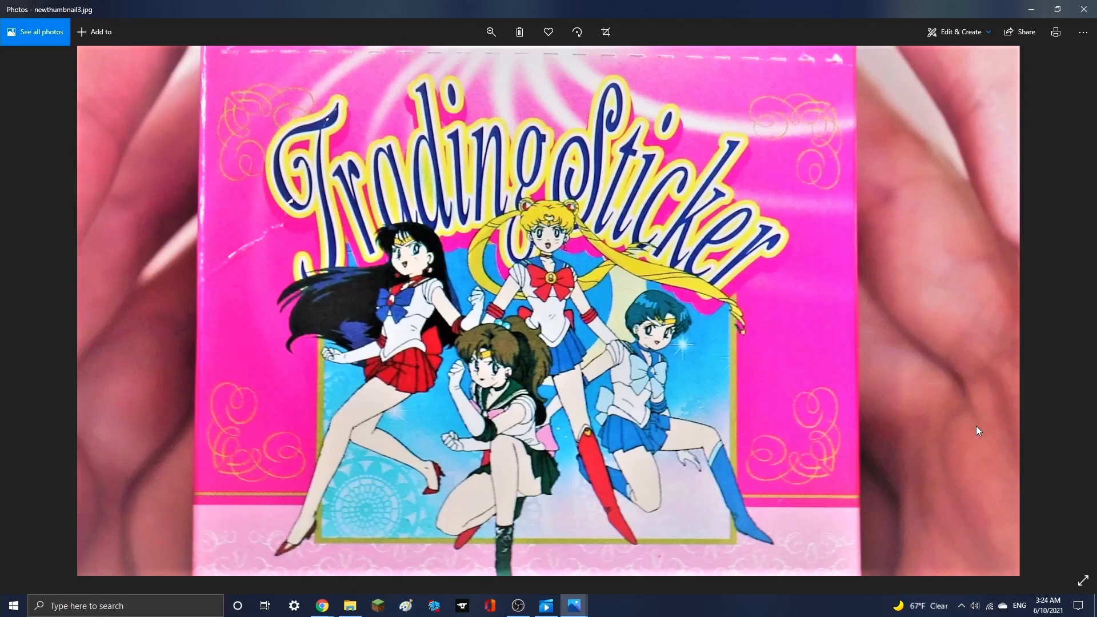
key("Right")
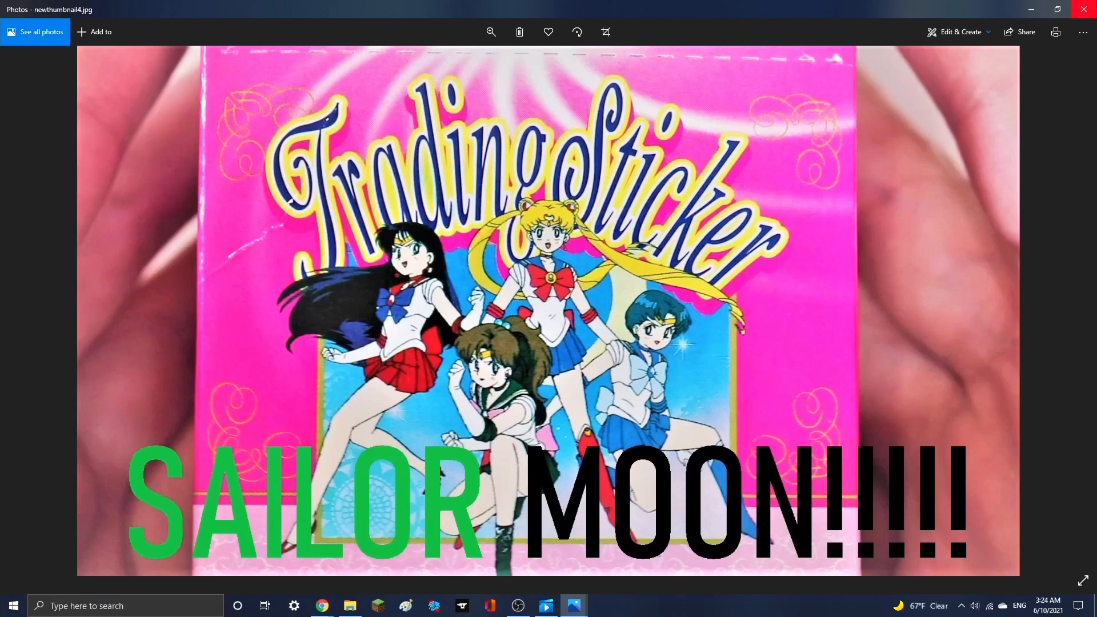
left_click(1084, 10)
left_click(983, 96)
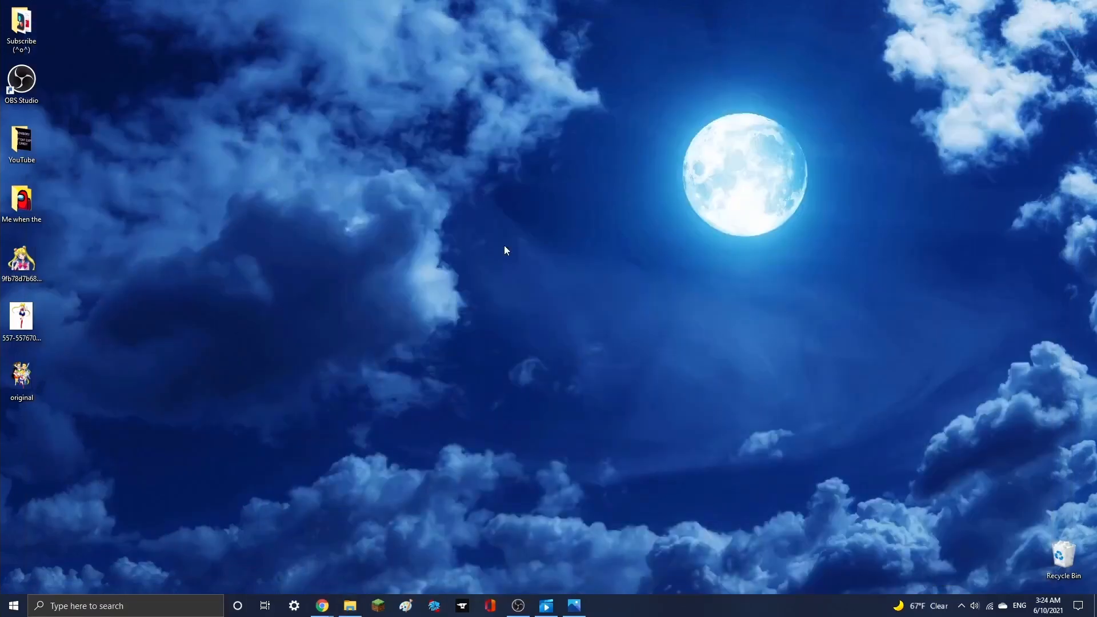
- Switch to the YouTube window in Chrome and start a new video upload
mouse_move(324, 614)
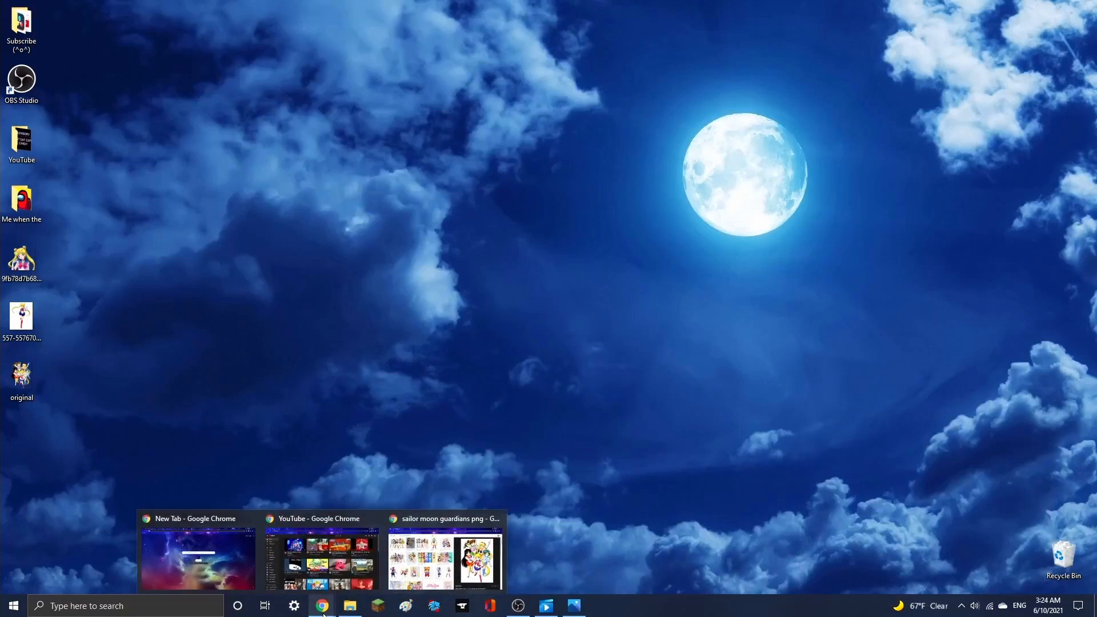
left_click(333, 575)
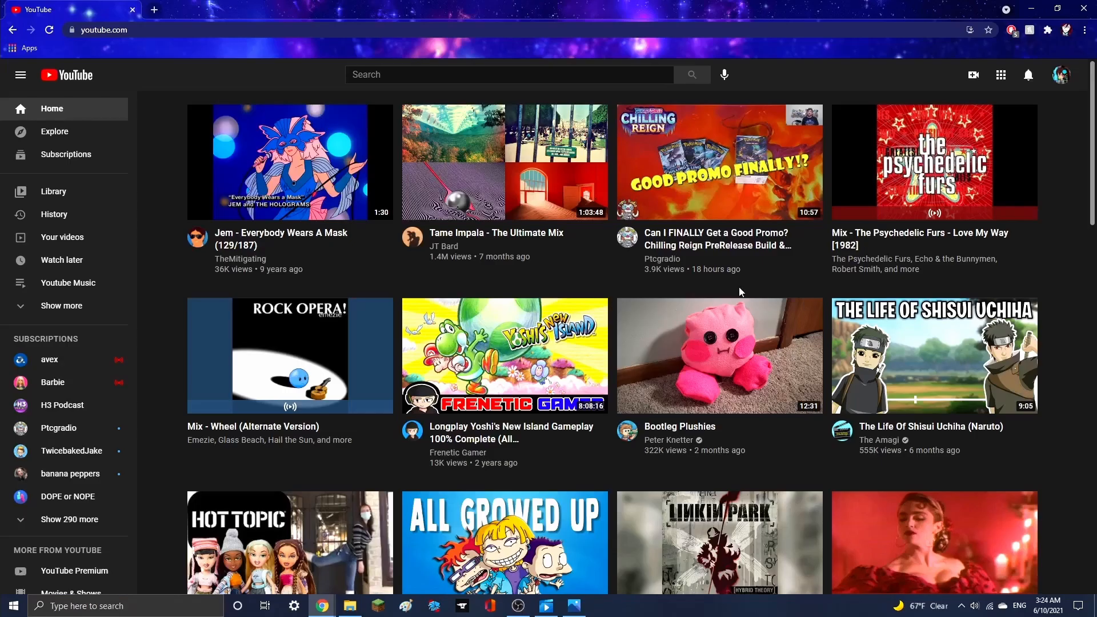
left_click(975, 76)
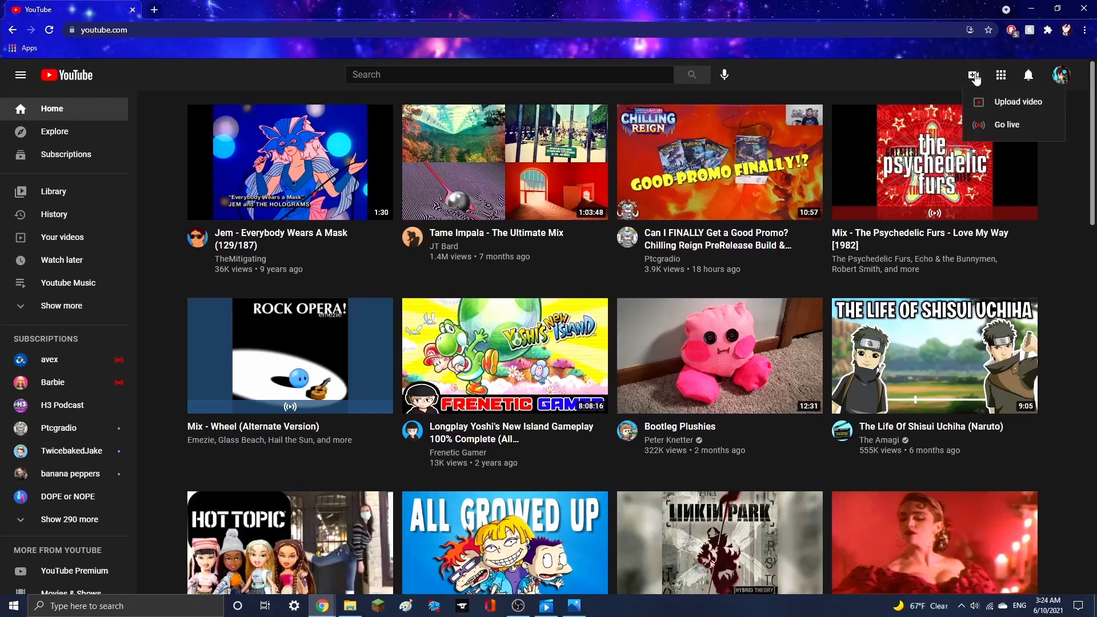
left_click(994, 101)
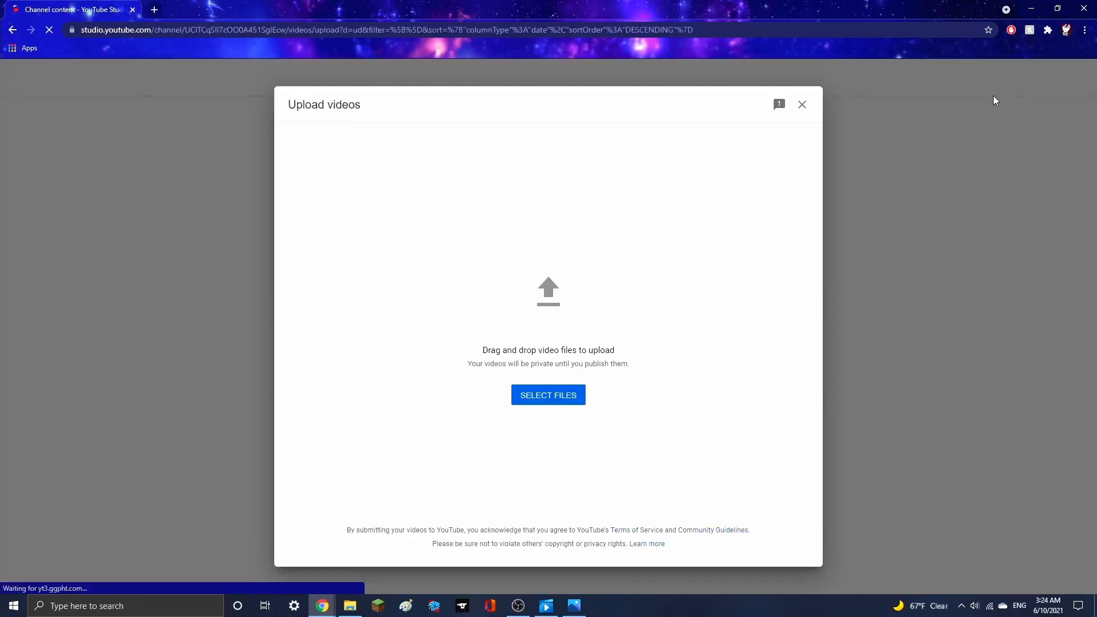
left_click(543, 389)
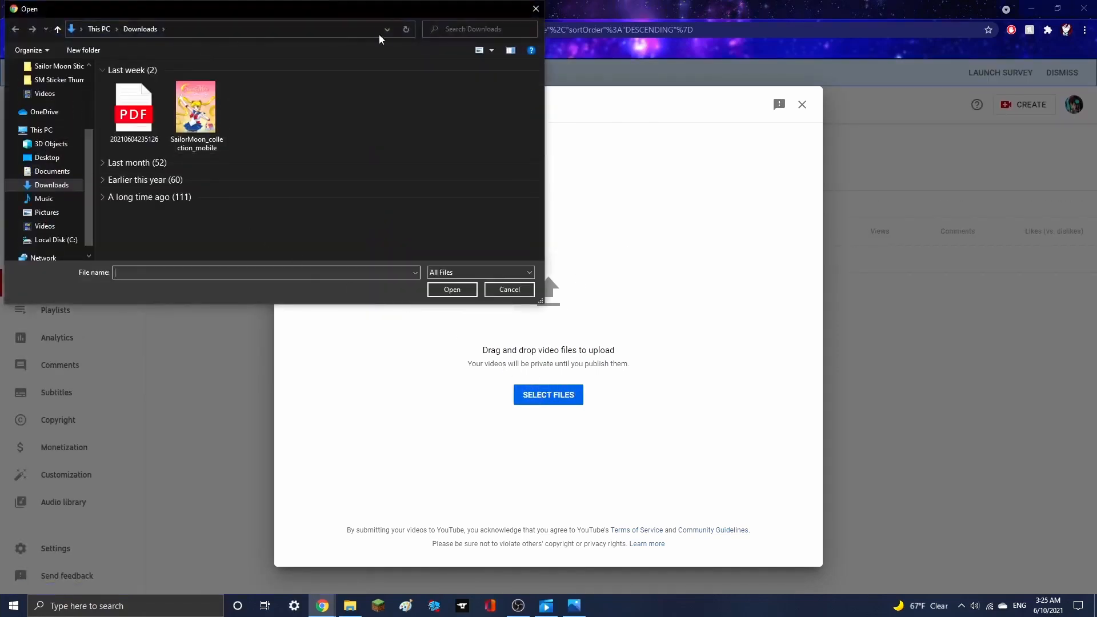
left_click_drag(392, 14, 535, 133)
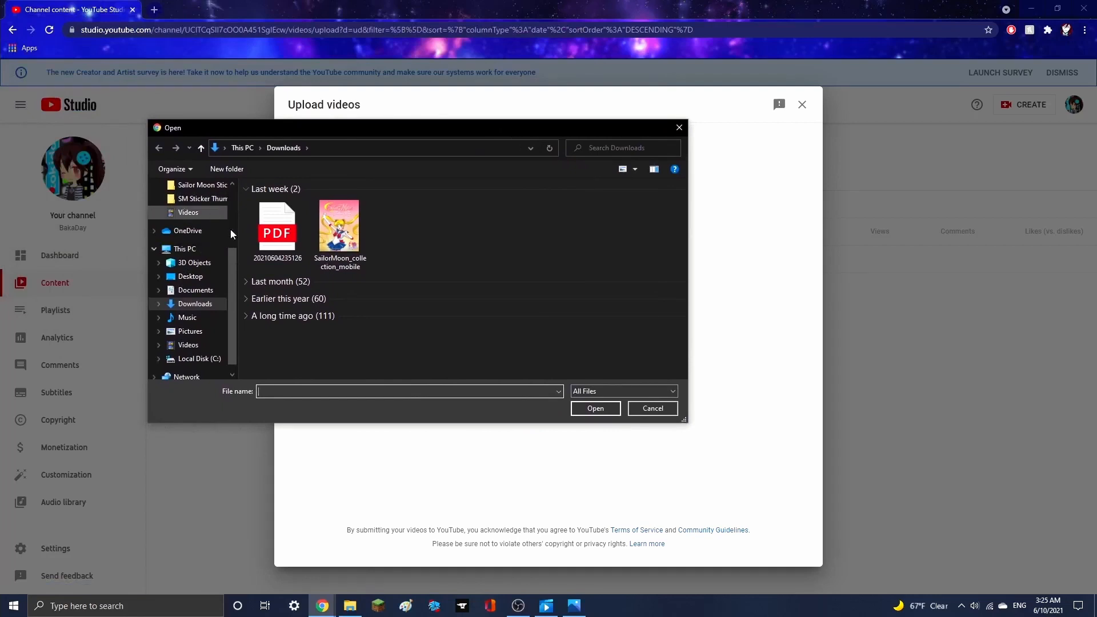
left_click_drag(231, 280, 240, 224)
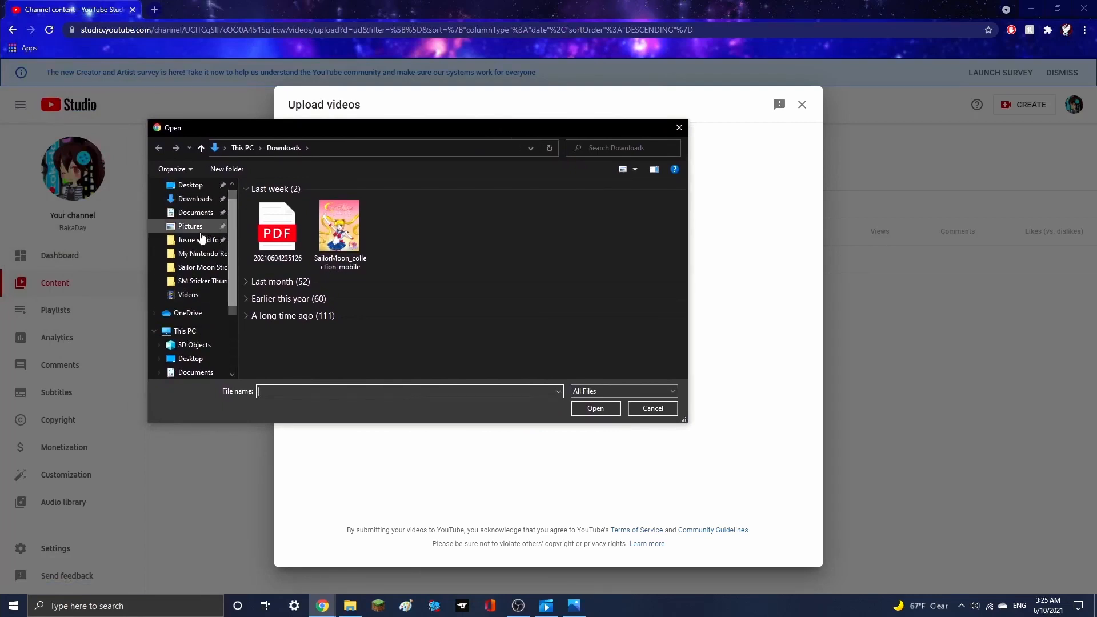
left_click(232, 266)
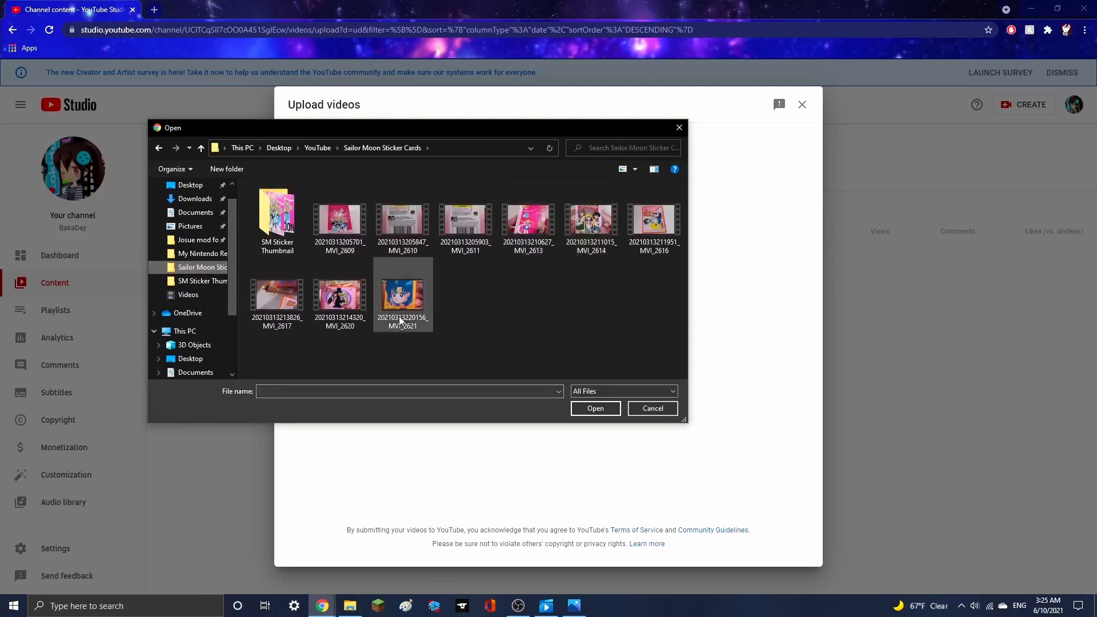
left_click(342, 218)
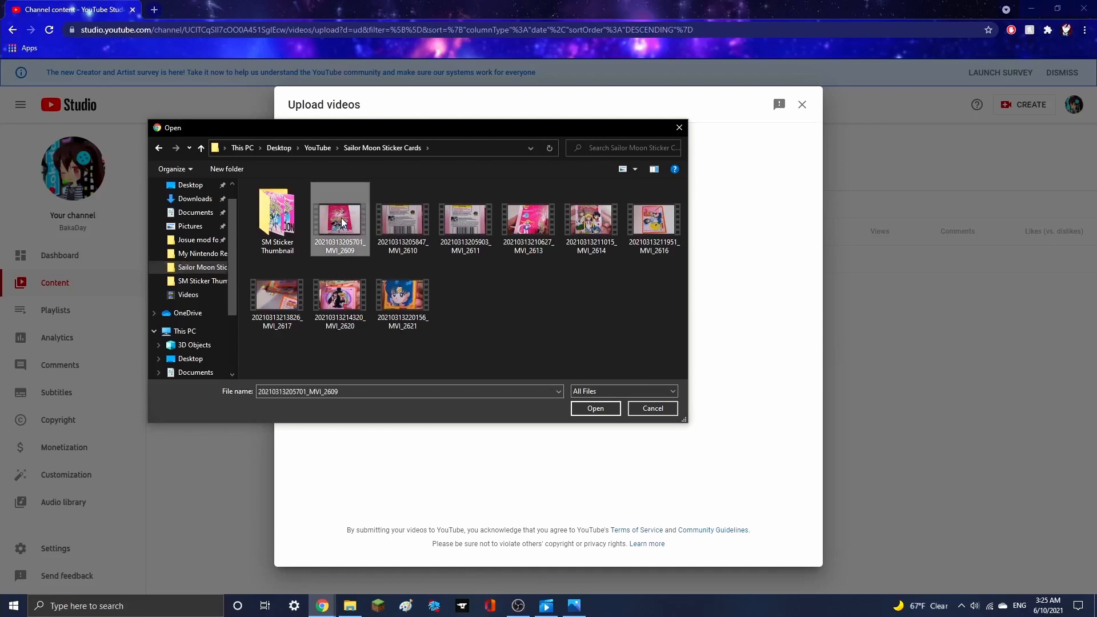
left_click(592, 408)
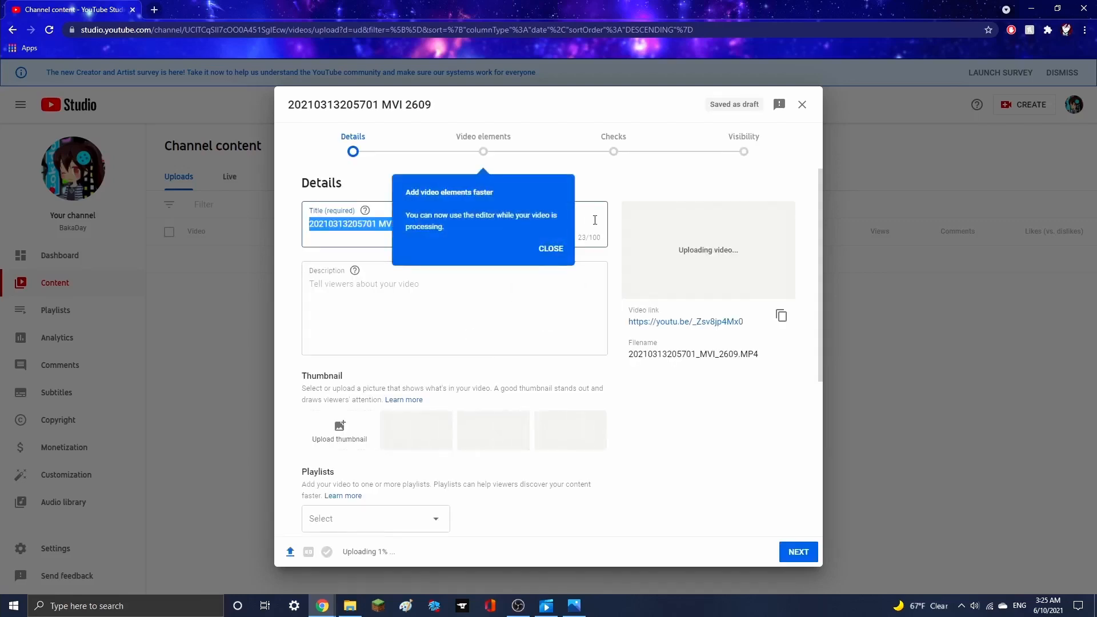
- Dismiss the tip about adding video elements and clear the prefilled video title
left_click(556, 255)
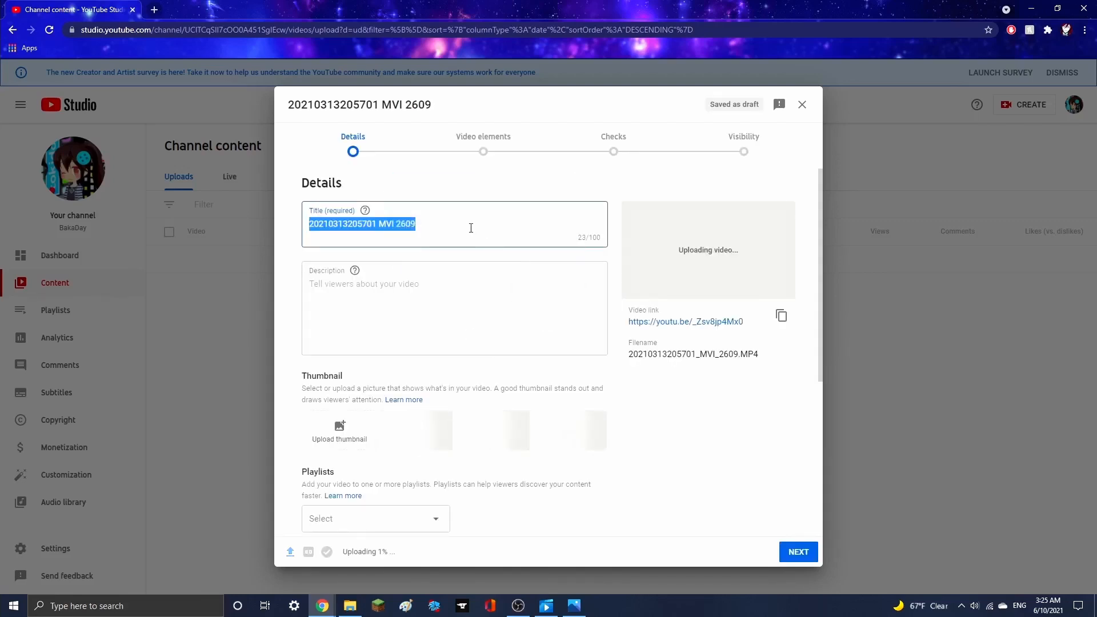
key("BackSpace")
type("s")
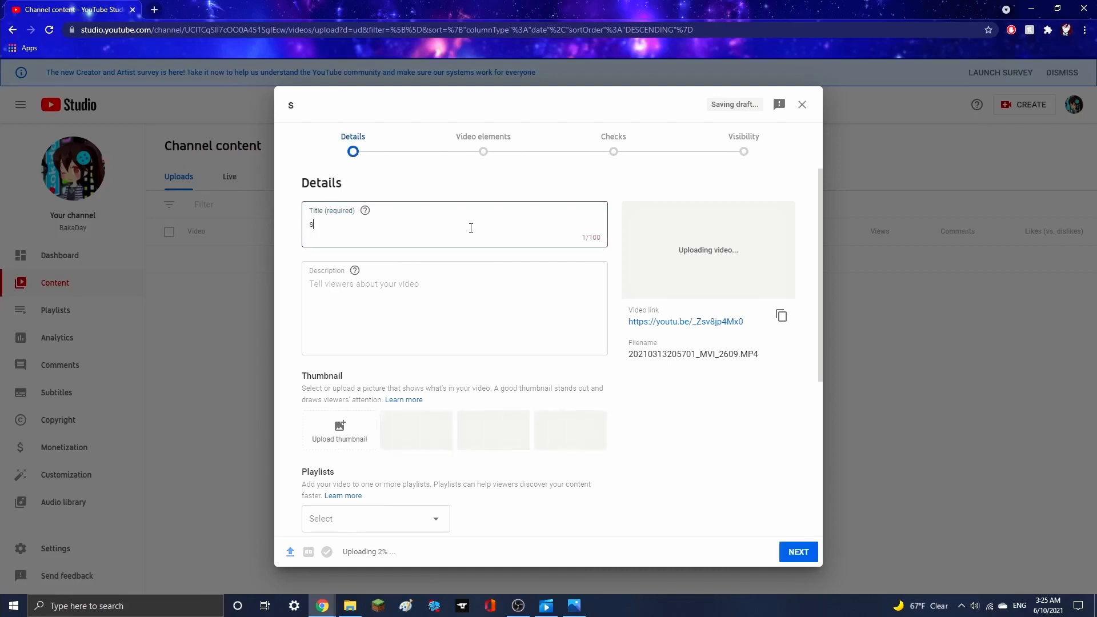
type("AIL")
key("BackSpace")
key("BackSpace")
key("BackSpace")
key("BackSpace")
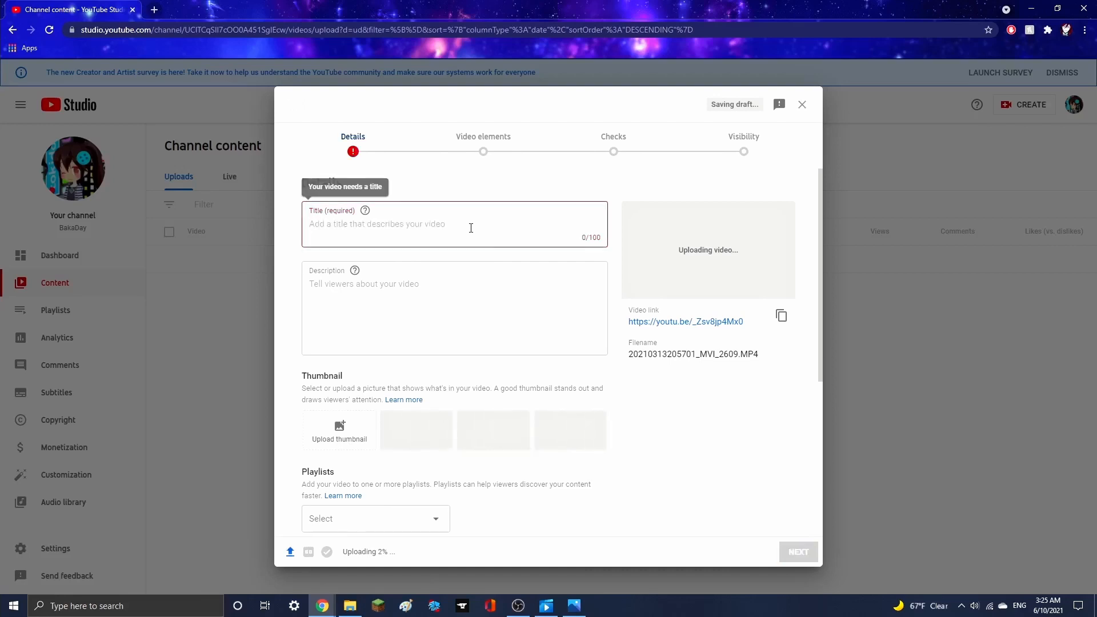
- Title the video "Sailor Moon Trading Cards"
type("S")
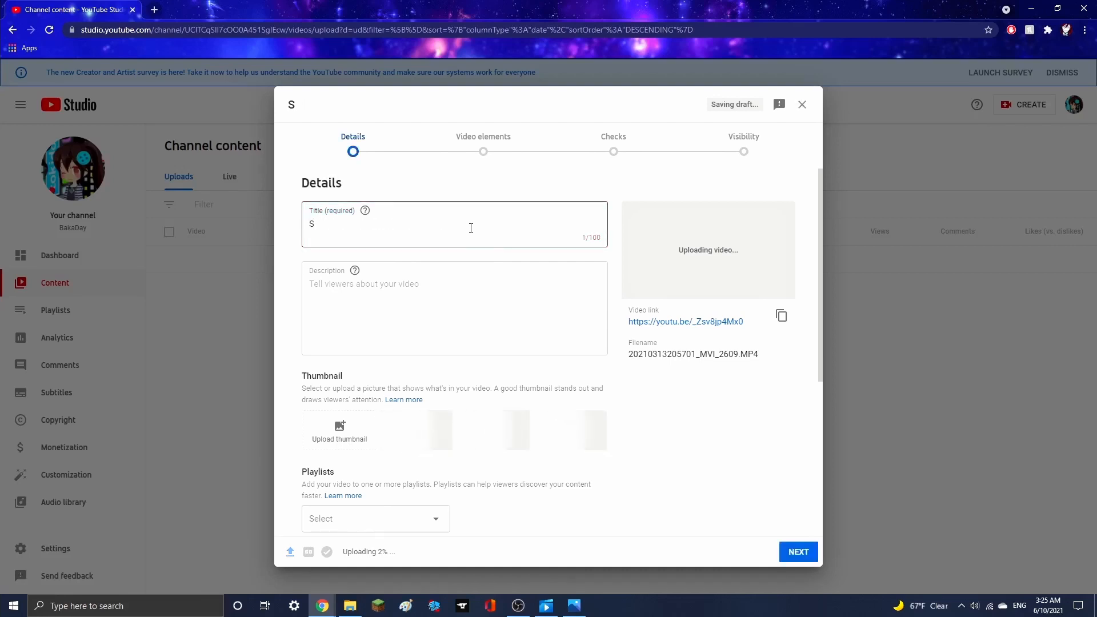
type("ailor m")
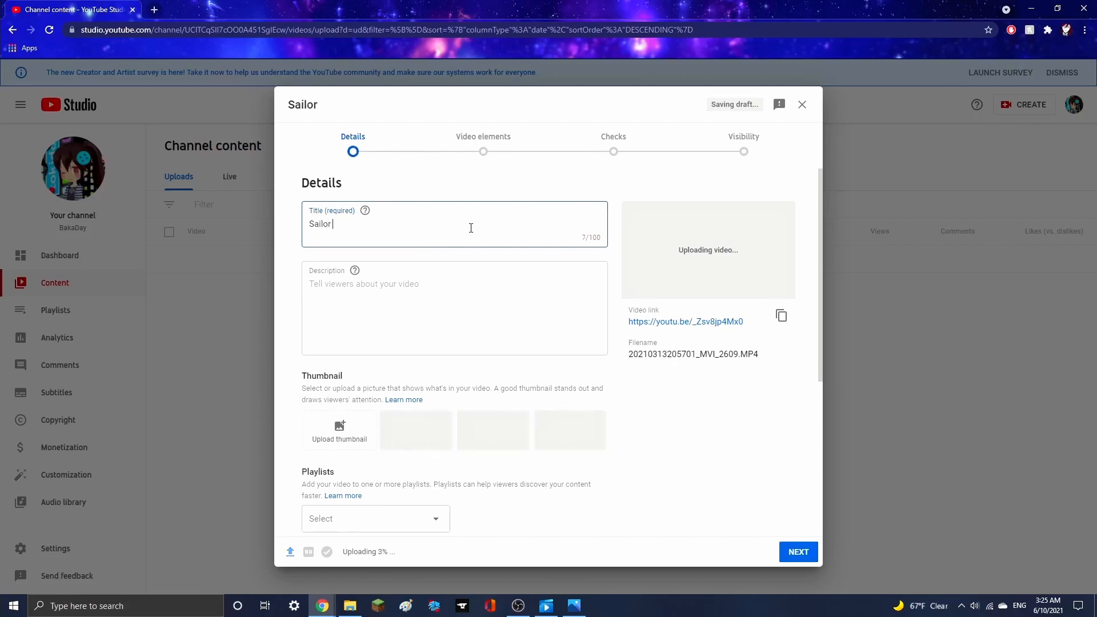
key("BackSpace")
key("BackSpace")
key("BackSpace")
type("Moon")
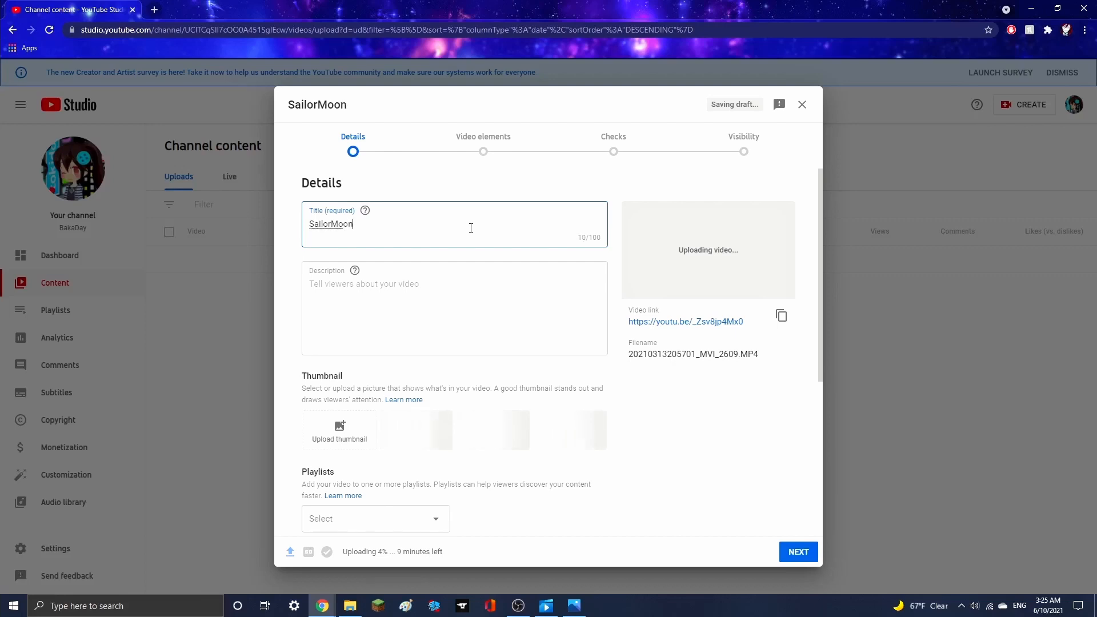
left_click(331, 225)
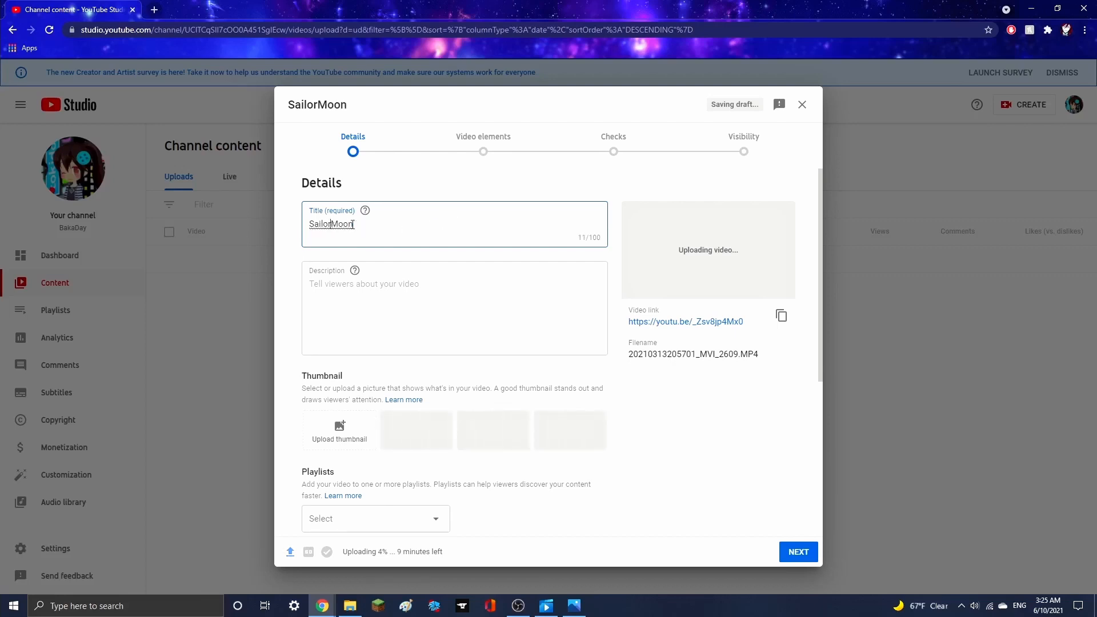
left_click(391, 229)
type("Tradi")
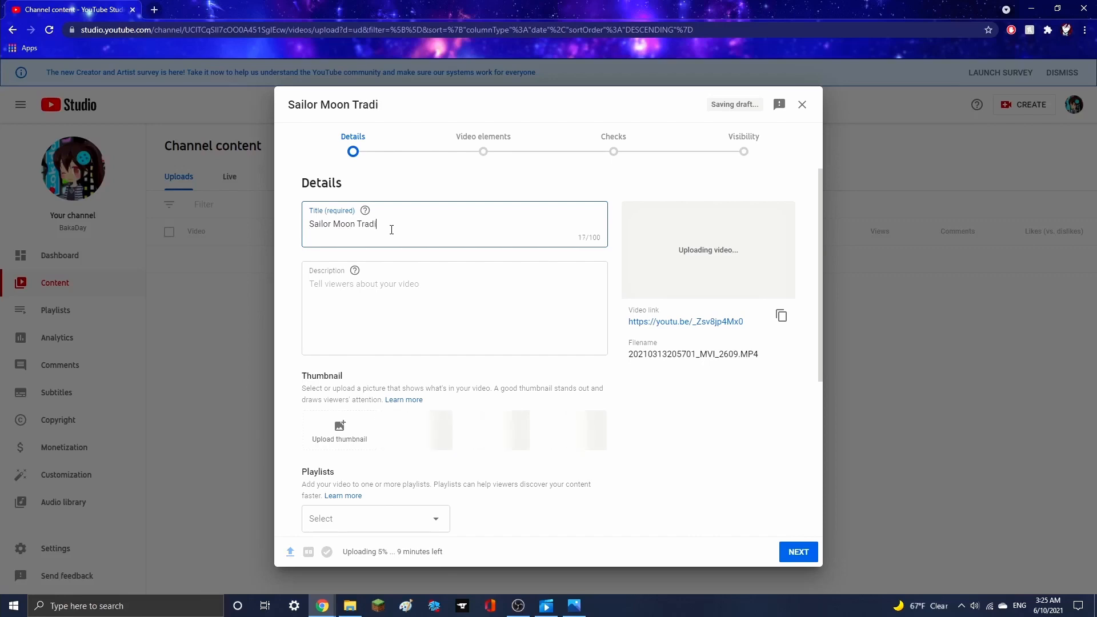
type("ng Card")
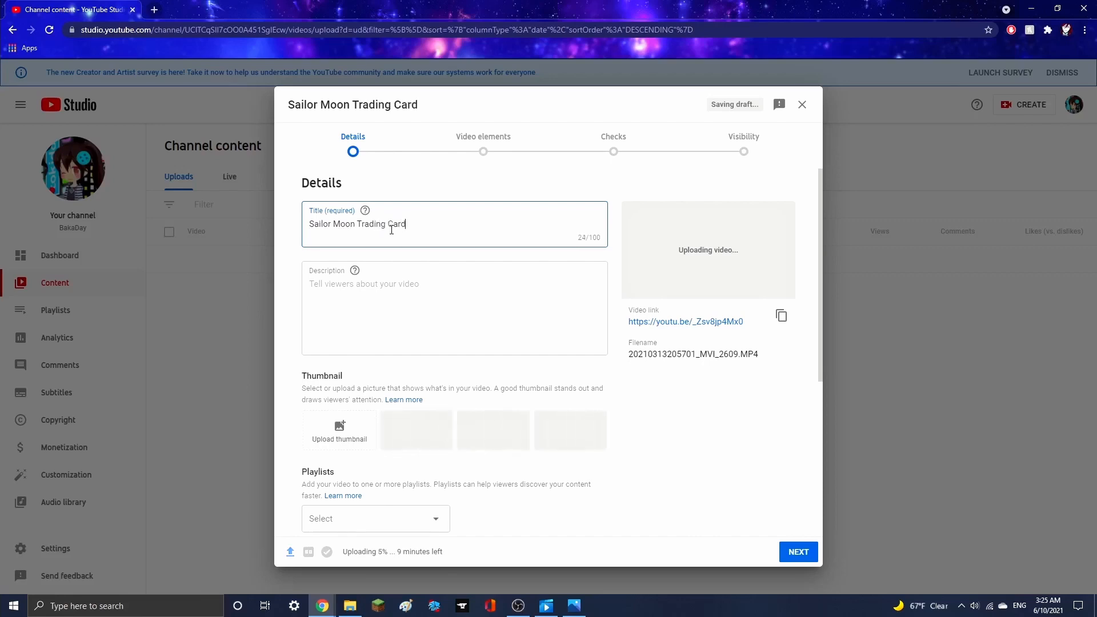
type("s")
- Enter "Please subscribe!" as the video description
left_click(457, 300)
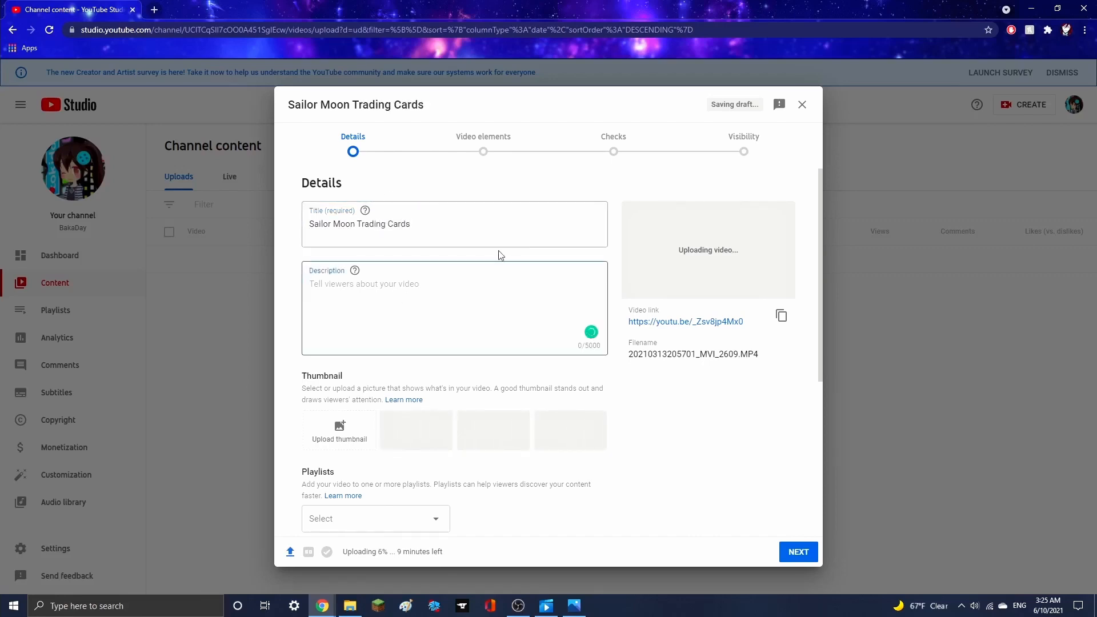
scroll(447, 237, "down", 1)
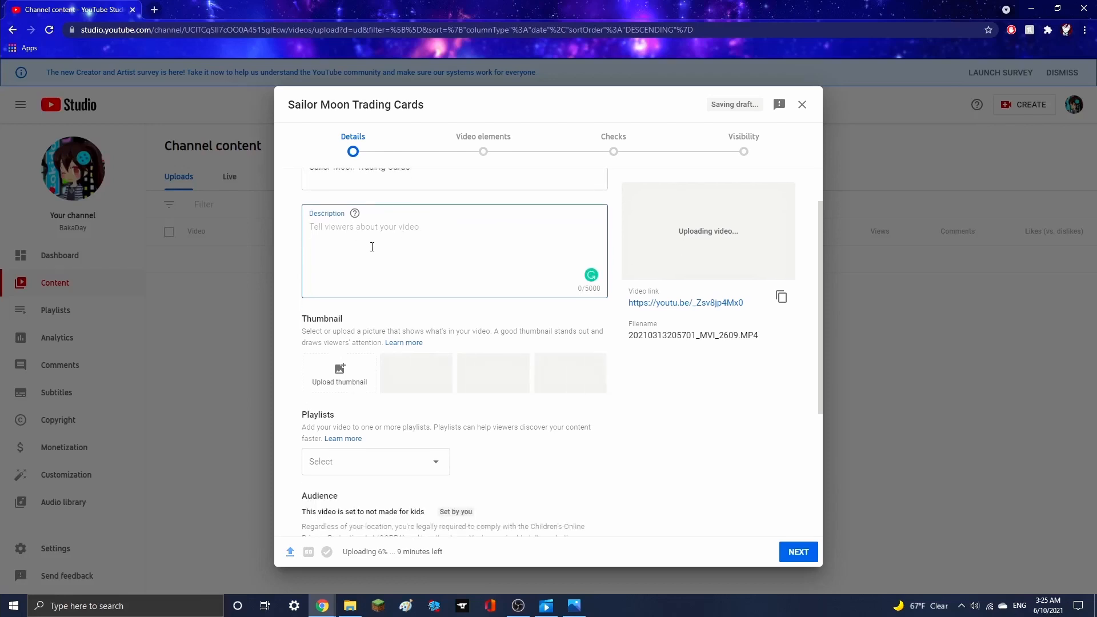
type("Please s")
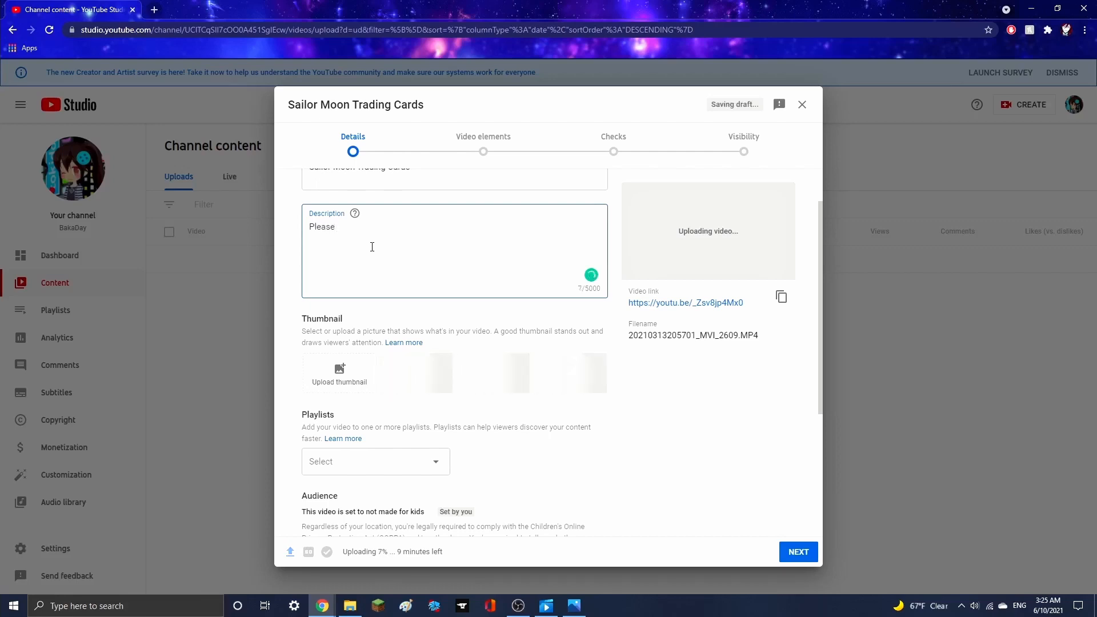
type("ubcr")
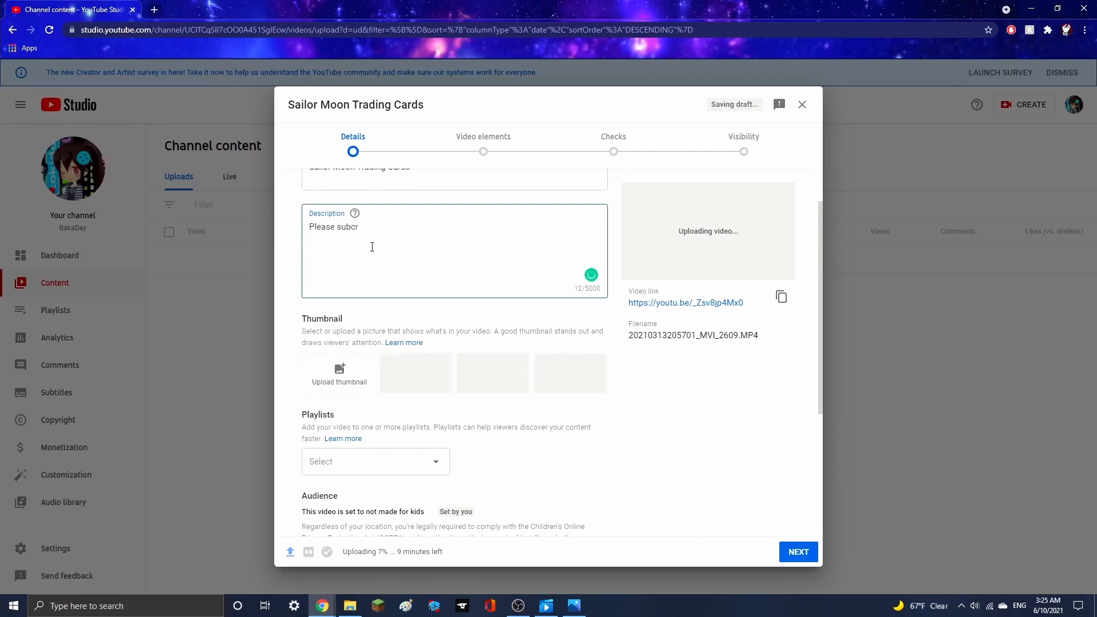
key("BackSpace")
key("BackSpace")
type("scribe")
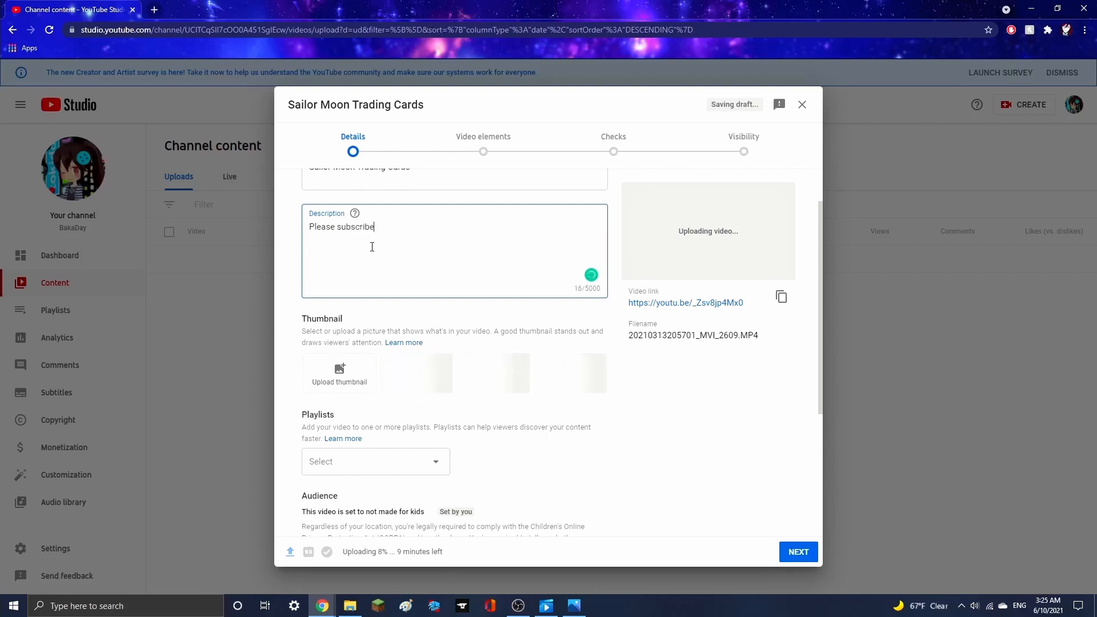
type("!")
- Upload newthumbnail2 from the SM Sticker Thumbnail folder as the video's custom thumbnail
scroll(365, 263, "down", 1)
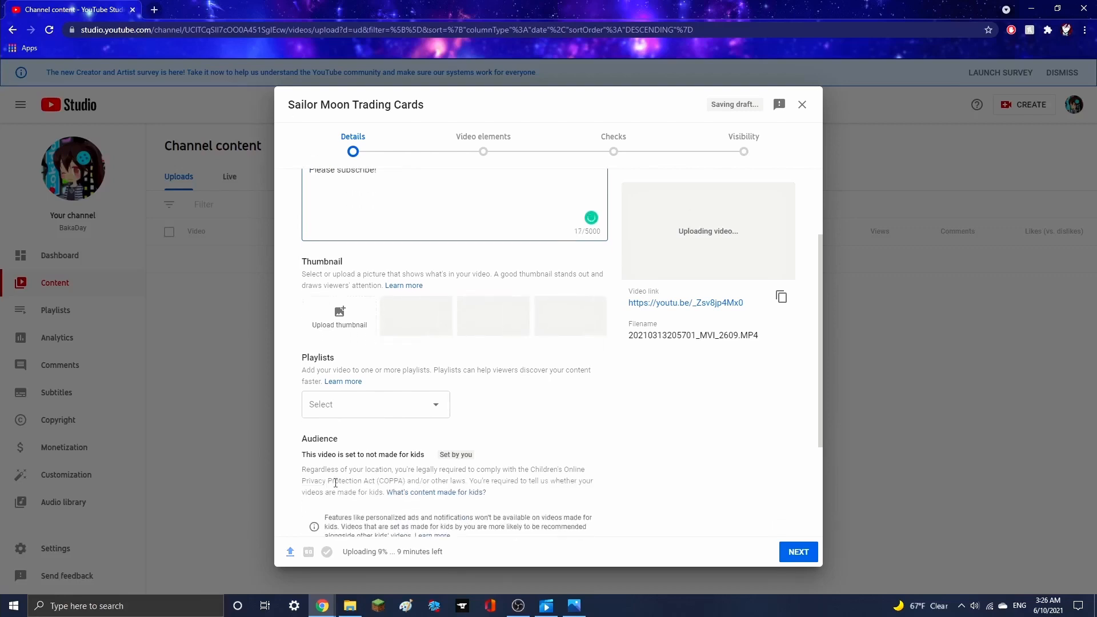
scroll(369, 306, "up", 2)
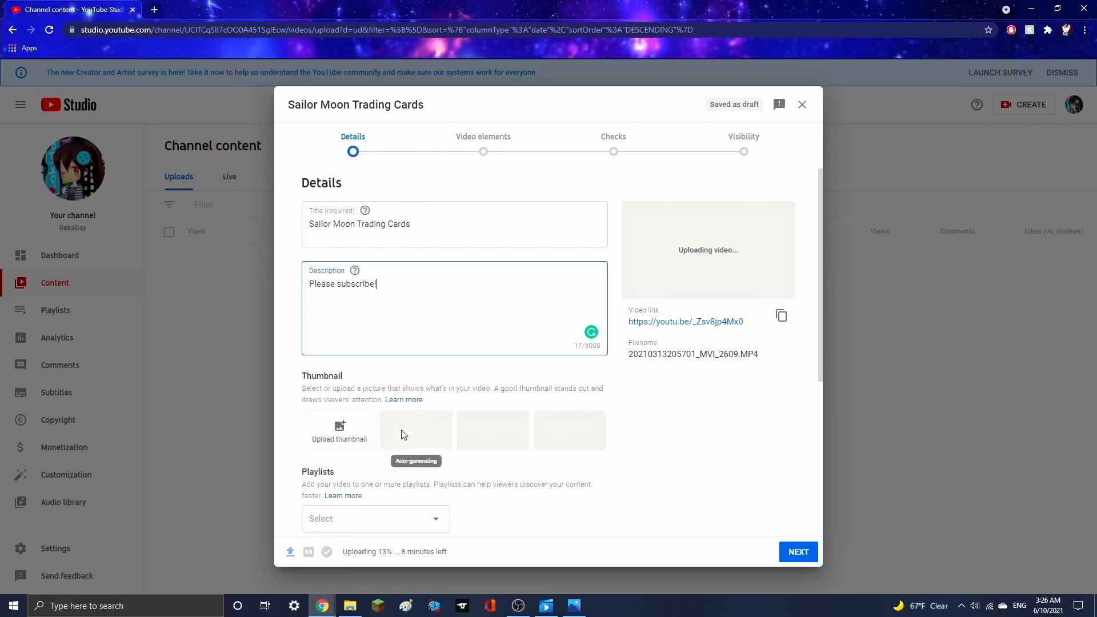
left_click(345, 444)
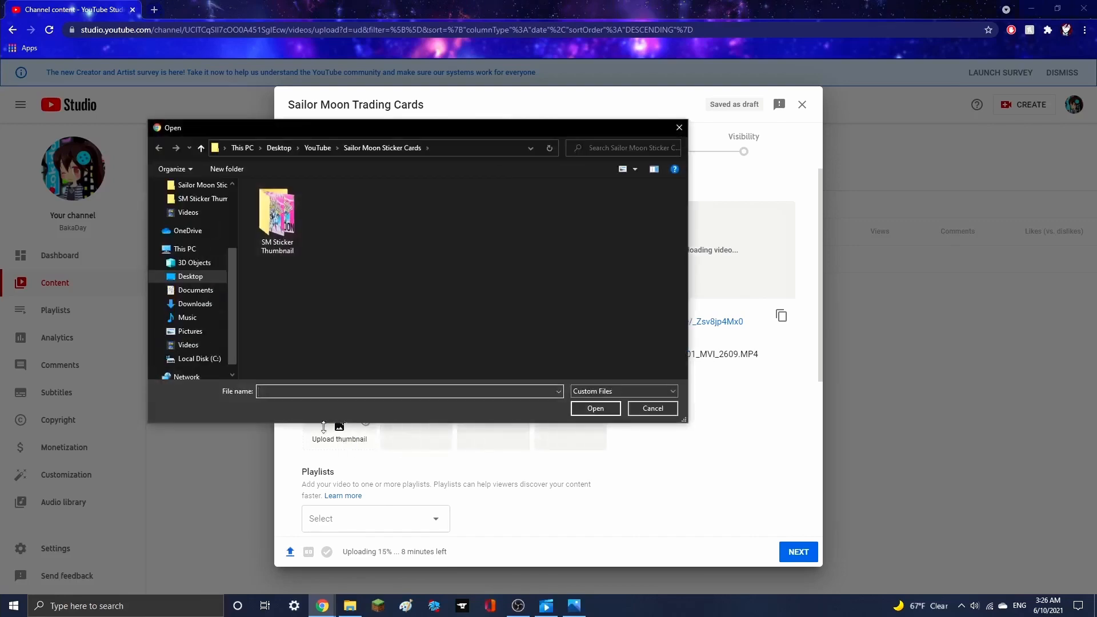
double_click(280, 249)
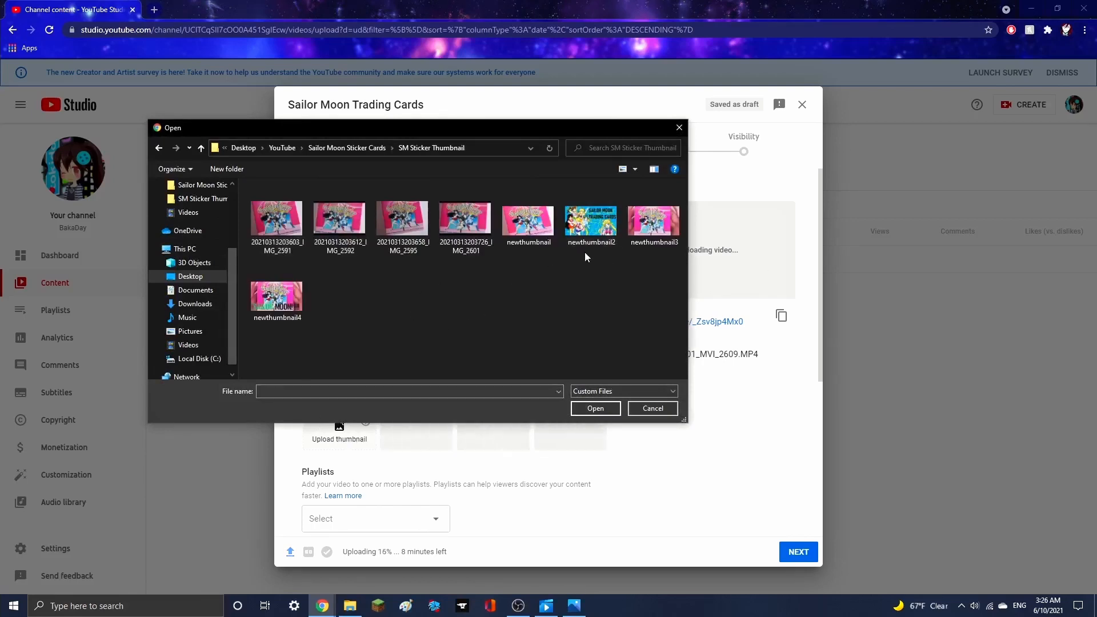
left_click(592, 214)
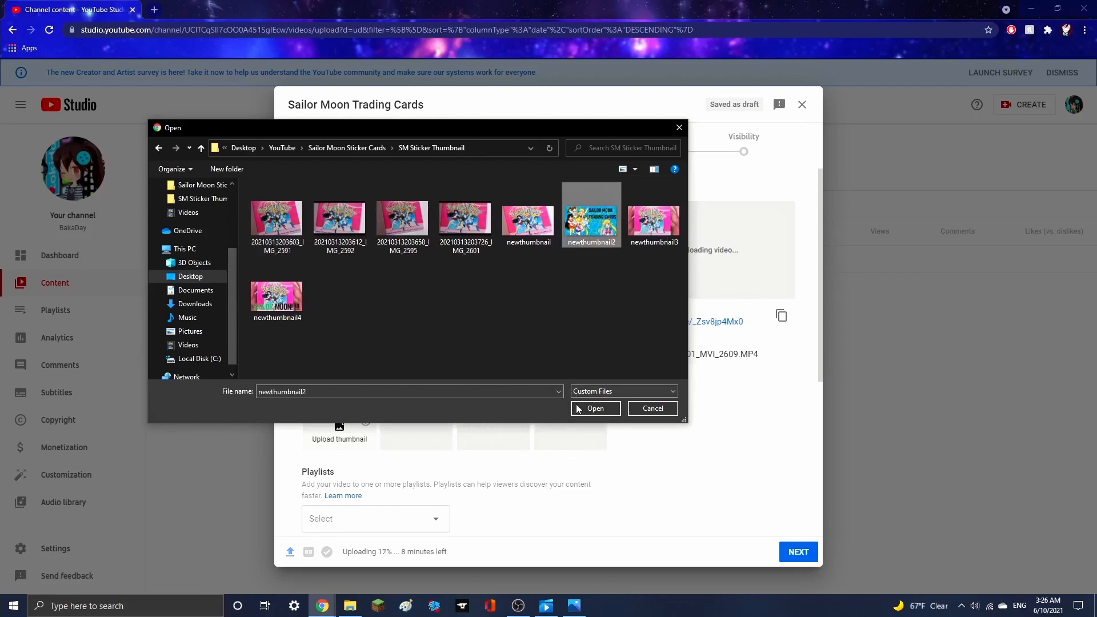
left_click(594, 408)
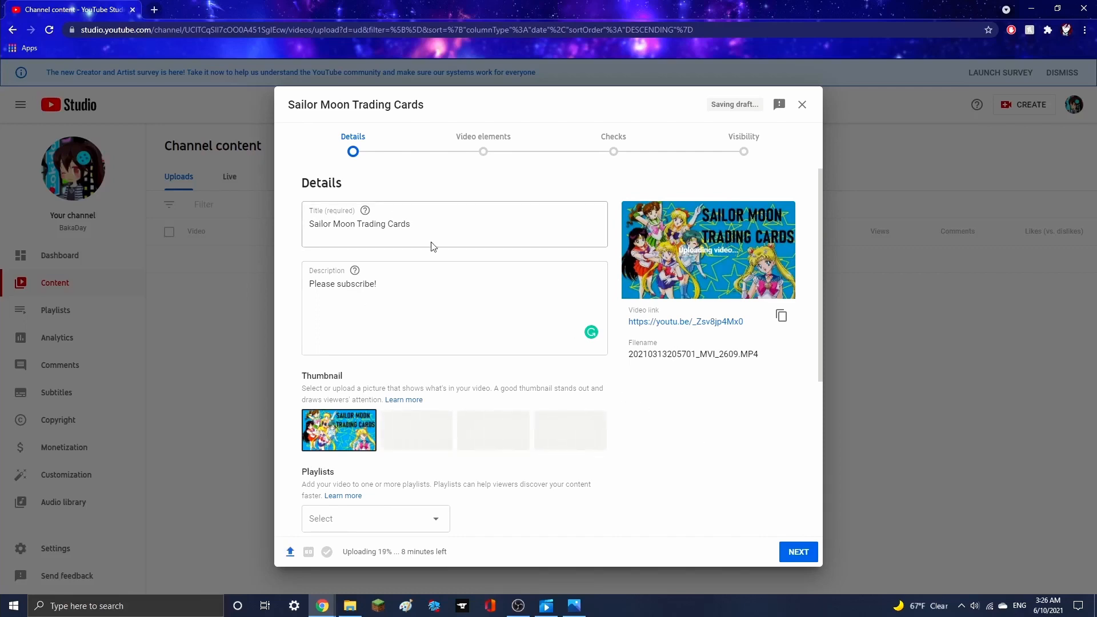
- Accept the video details and proceed past the video elements and checks stages to the visibility settings without adding any elements
scroll(526, 363, "down", 4)
scroll(571, 388, "up", 4)
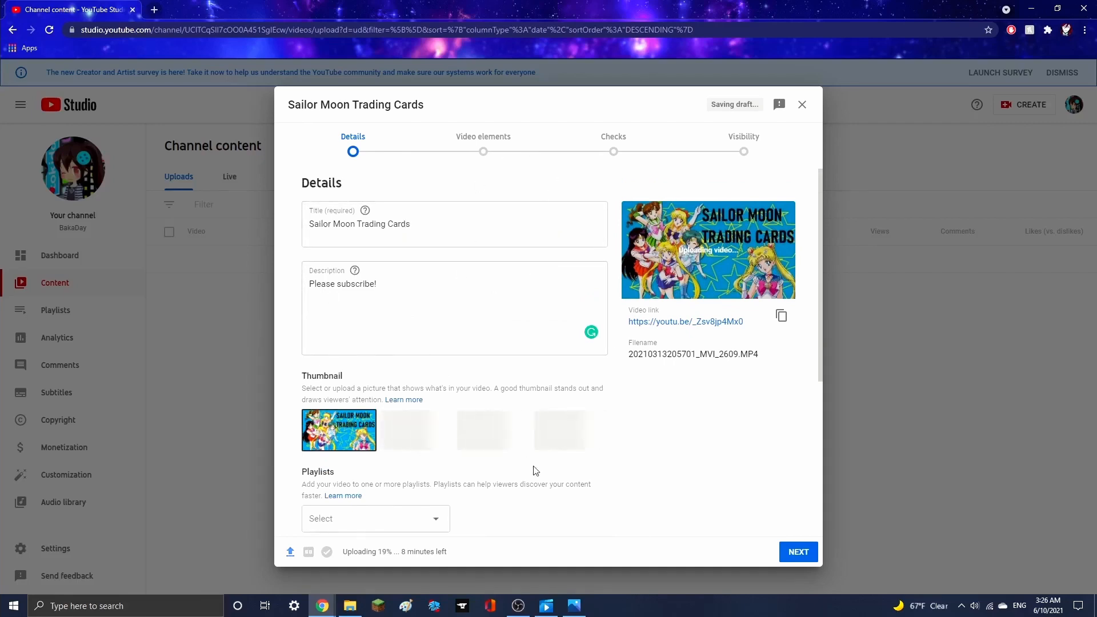
scroll(534, 471, "down", 4)
scroll(510, 412, "up", 4)
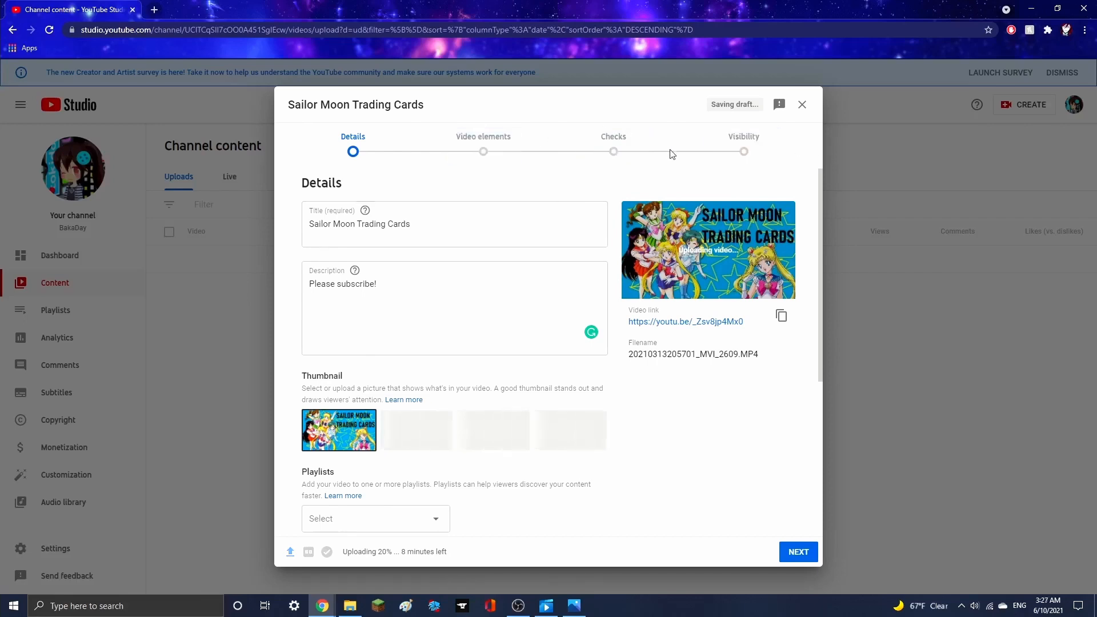
left_click(801, 552)
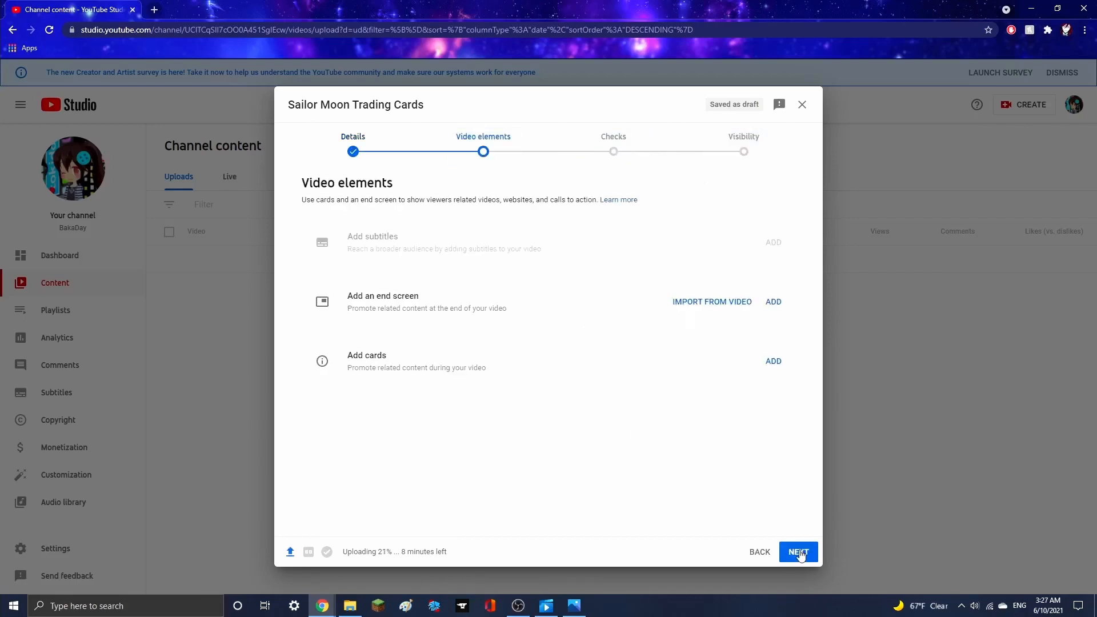
left_click(800, 553)
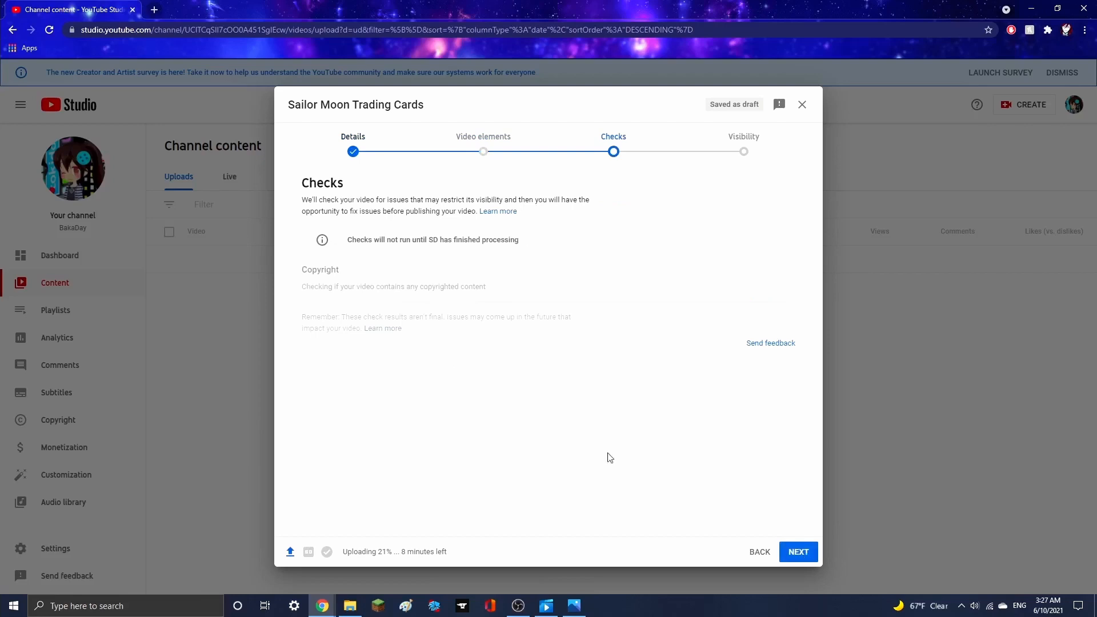
left_click(794, 550)
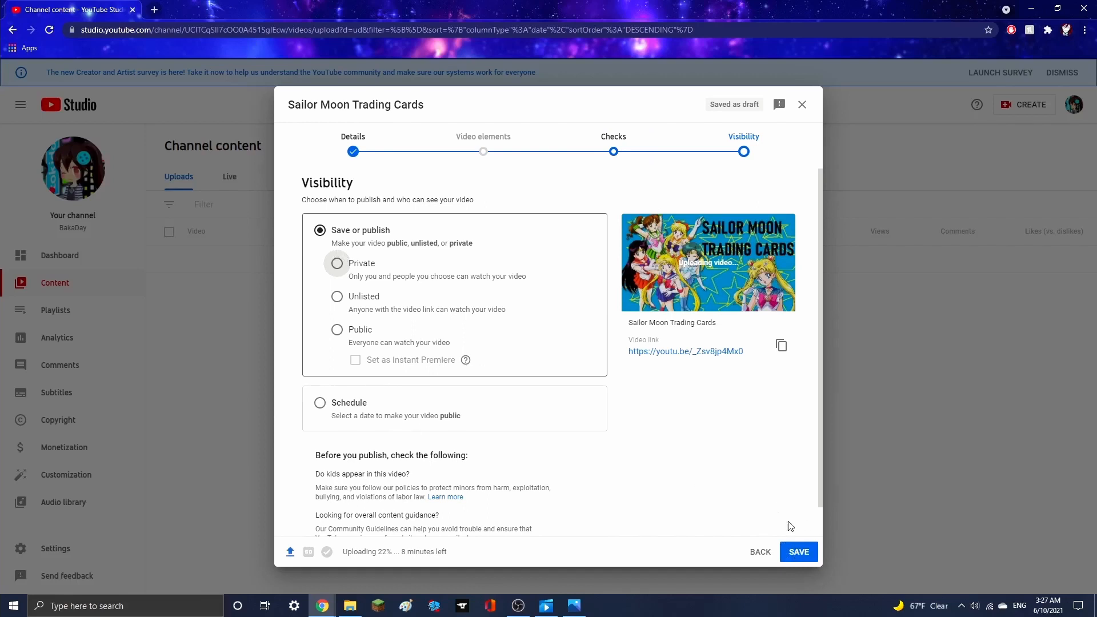
- Set the video's visibility to Public and publish it
left_click(800, 550)
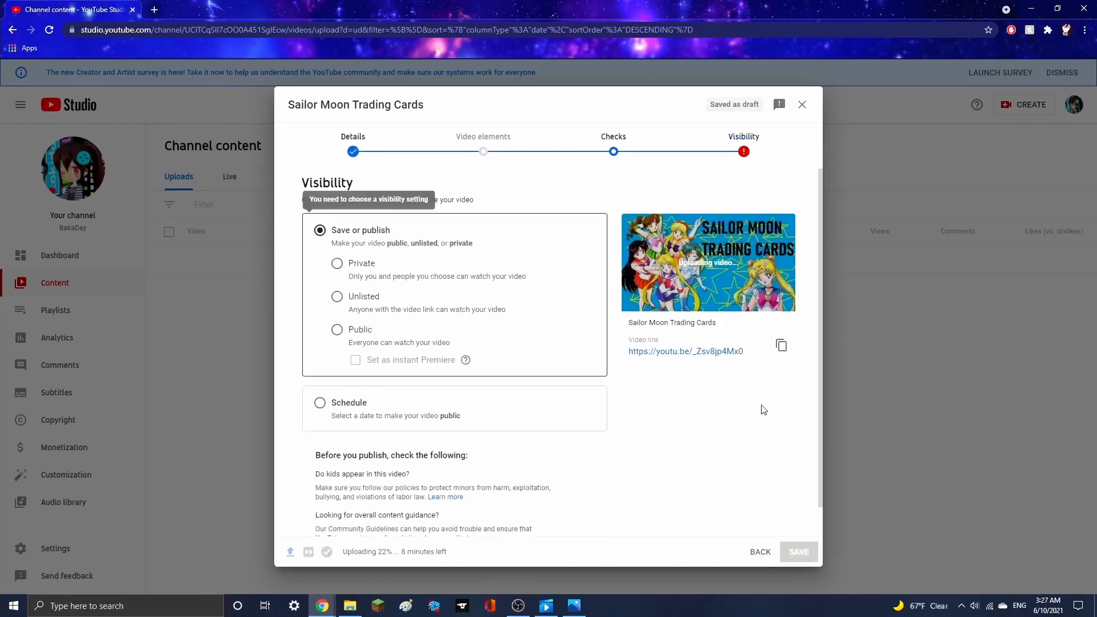
left_click(320, 230)
left_click(337, 330)
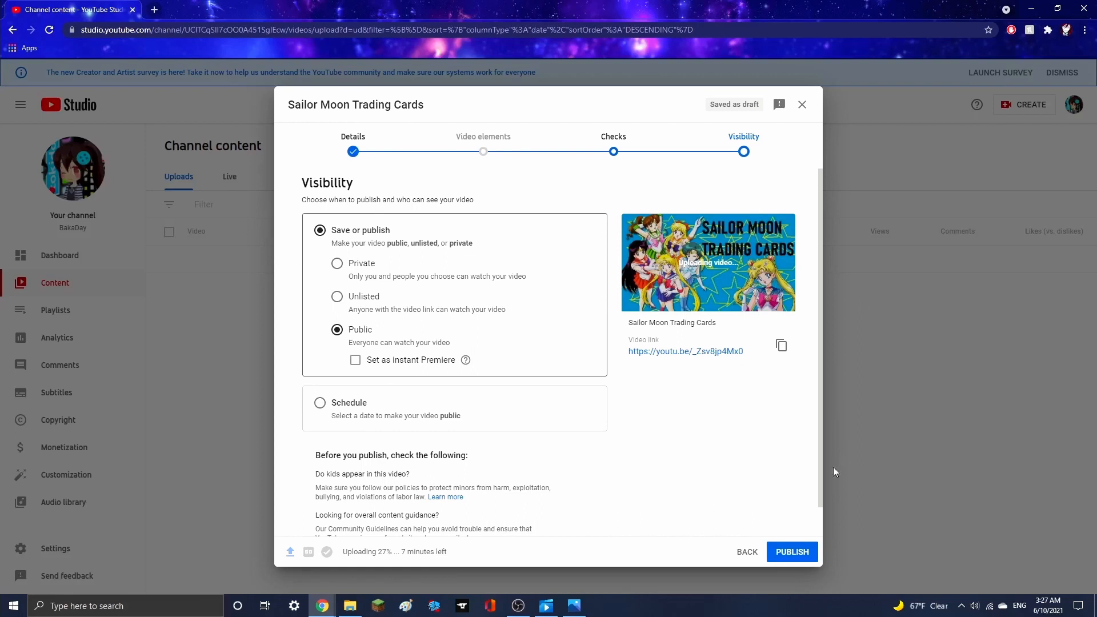
left_click(792, 552)
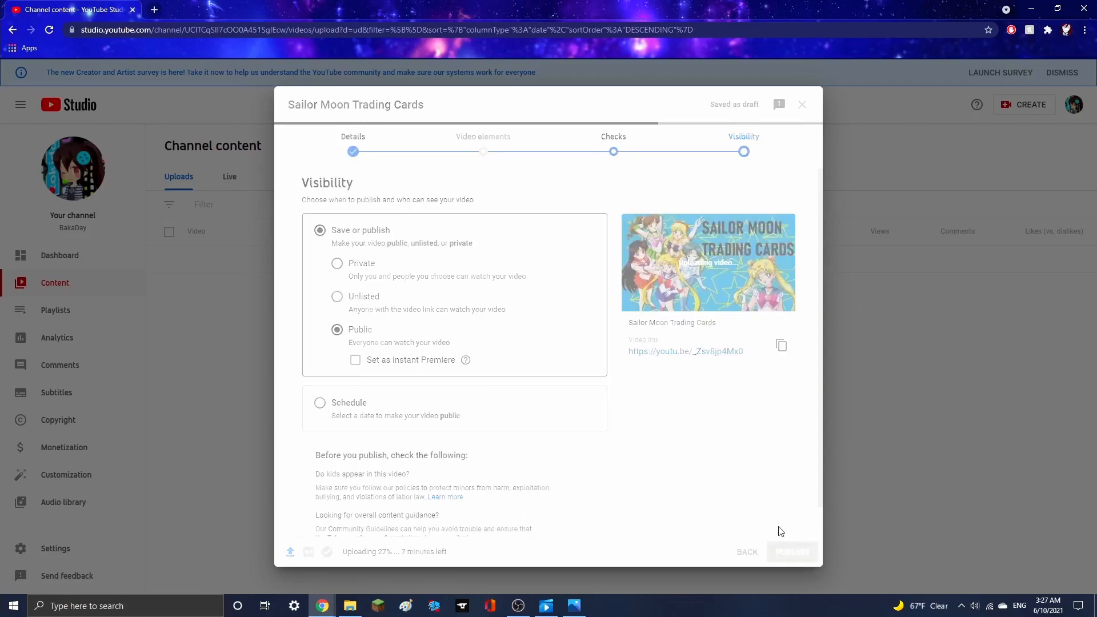